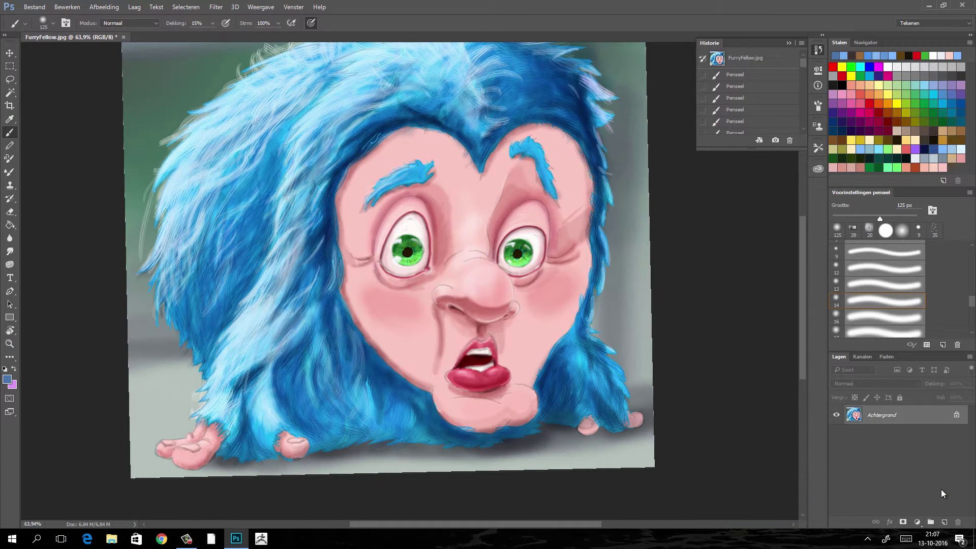
Step: Open the FurryFellow.tif pencil sketch from the Illustraties inkleuren folder
{"action": "left_click", "coordinate": [35, 7]}
{"action": "left_click", "coordinate": [58, 28]}
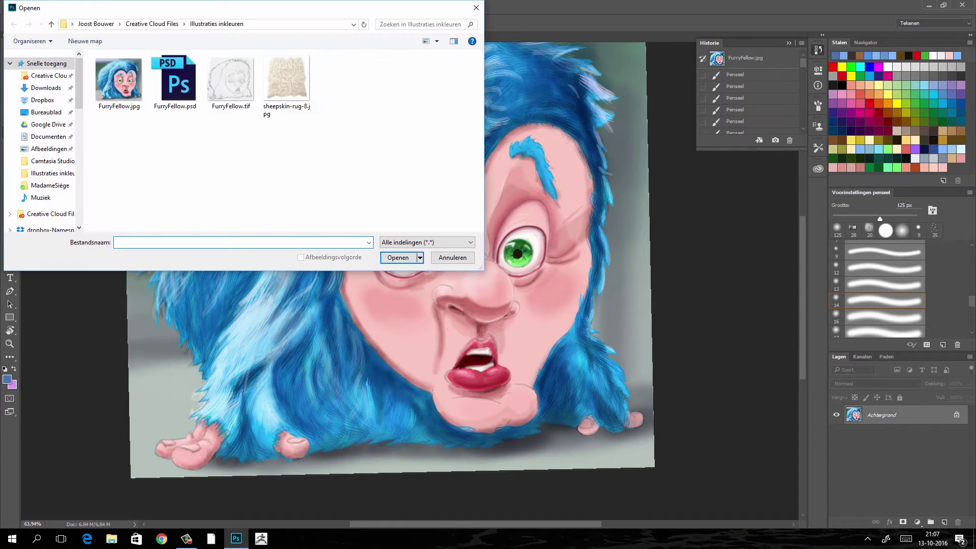
{"action": "left_click", "coordinate": [237, 82]}
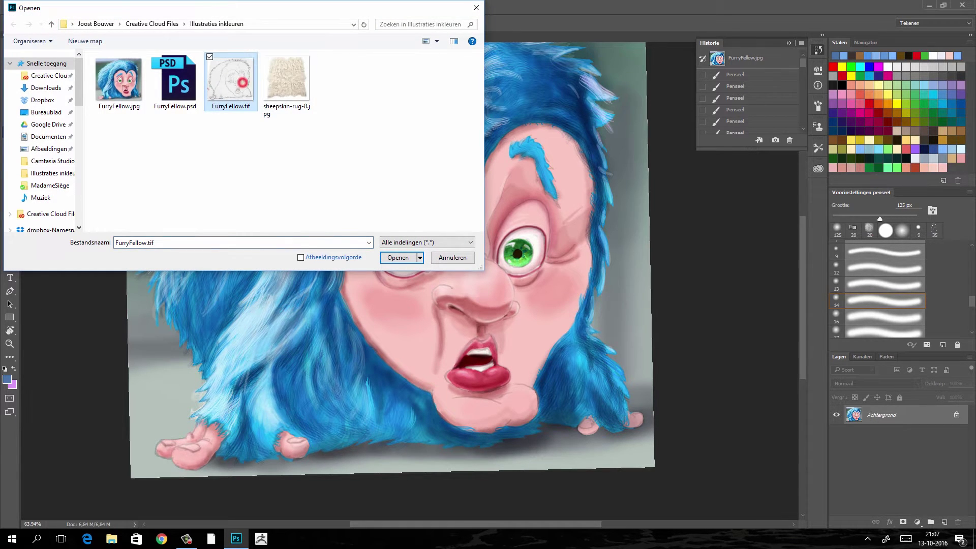
{"action": "left_click", "coordinate": [398, 258]}
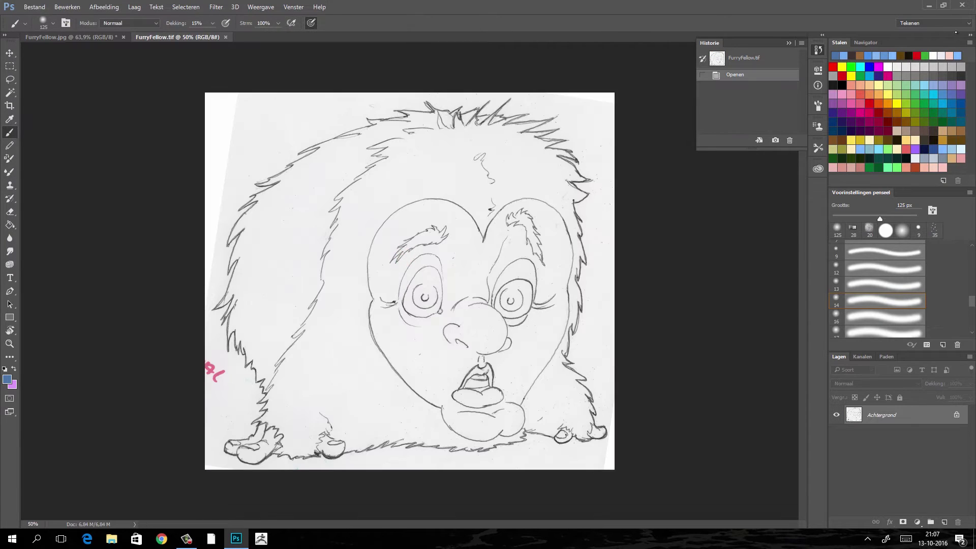
Step: Switch the workspace to Essentiële elementen
{"action": "left_click", "coordinate": [958, 23]}
{"action": "left_click", "coordinate": [918, 47]}
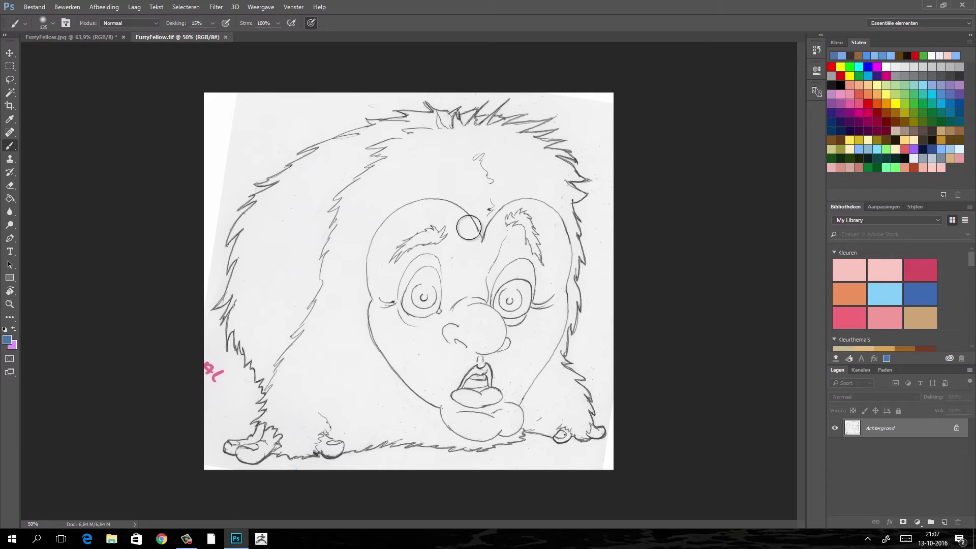
{"action": "scroll", "coordinate": [468, 228], "scroll_direction": "up", "scroll_amount": 5}
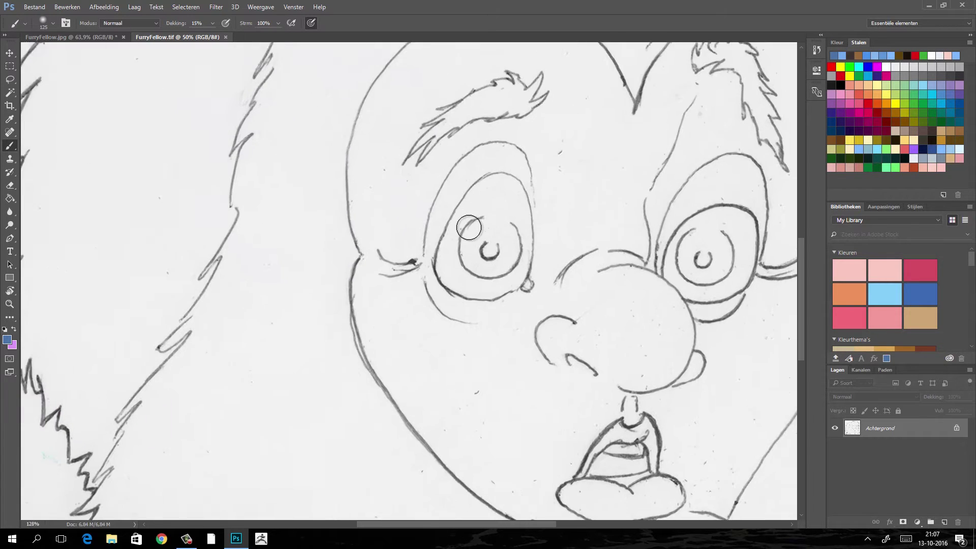
{"action": "scroll", "coordinate": [465, 225], "scroll_direction": "up", "scroll_amount": 2}
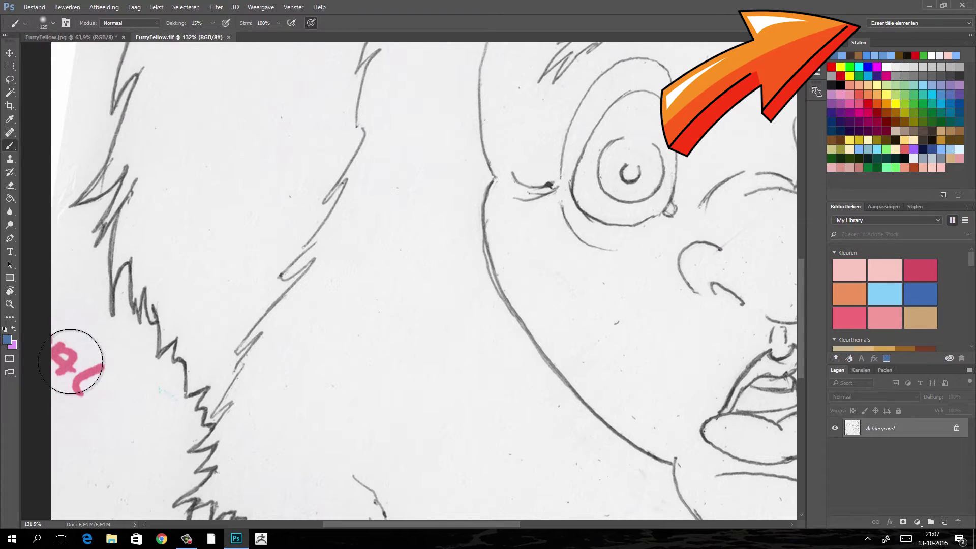
Step: Heal away the pink scribble near the sketch's left edge with the Spot Healing Brush
{"action": "key", "text": "j"}
{"action": "scroll", "coordinate": [689, 443], "scroll_direction": "down", "scroll_amount": 3}
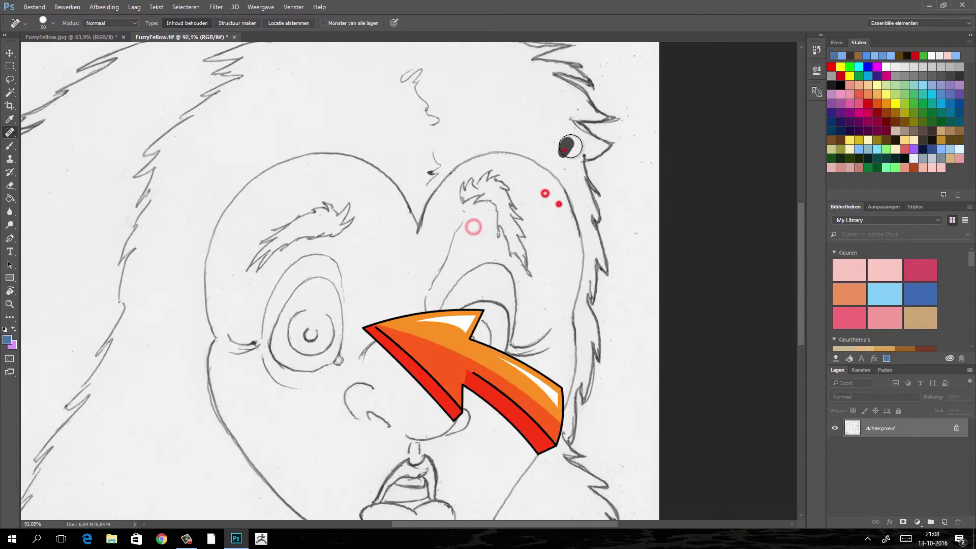
{"action": "scroll", "coordinate": [458, 442], "scroll_direction": "down", "scroll_amount": 3}
{"action": "scroll", "coordinate": [458, 442], "scroll_direction": "left", "scroll_amount": 5}
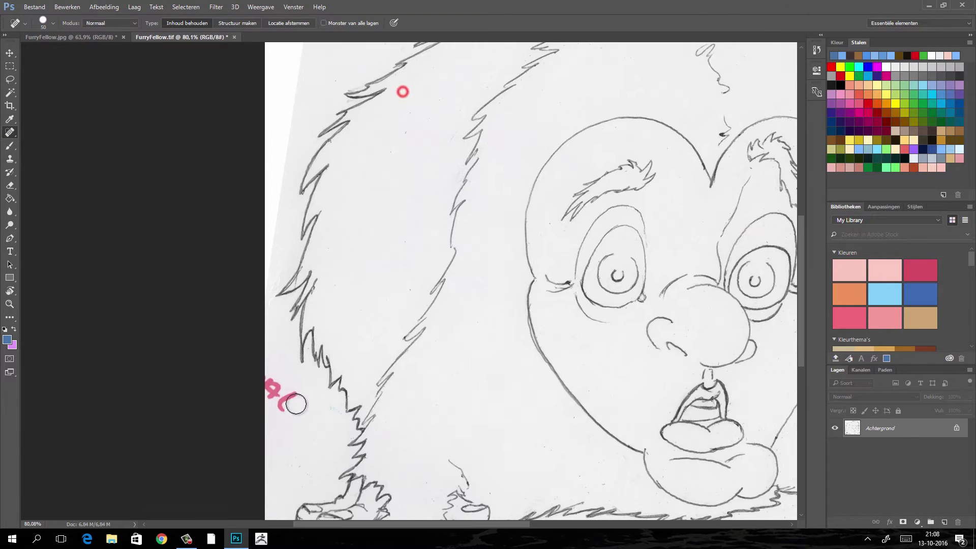
{"action": "scroll", "coordinate": [345, 402], "scroll_direction": "down", "scroll_amount": 4}
{"action": "scroll", "coordinate": [345, 402], "scroll_direction": "right", "scroll_amount": 3}
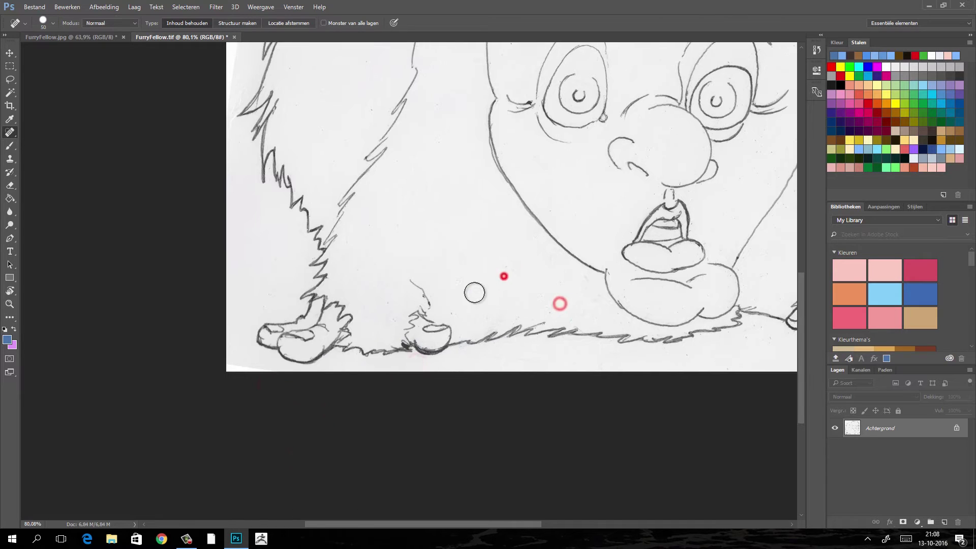
{"action": "scroll", "coordinate": [476, 291], "scroll_direction": "down", "scroll_amount": 2}
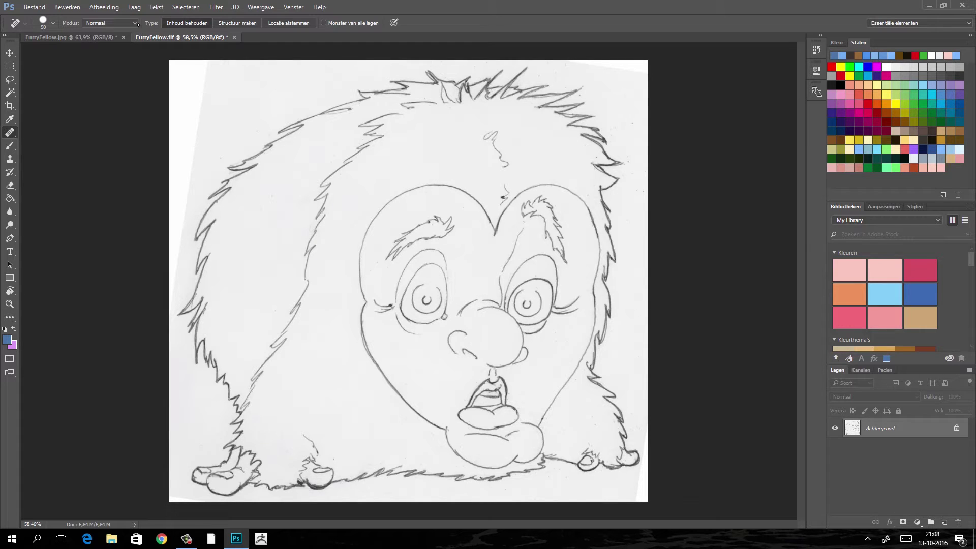
Step: Open the Levels adjustment and cancel it without changes
{"action": "left_click", "coordinate": [108, 7]}
{"action": "mouse_move", "coordinate": [115, 32]}
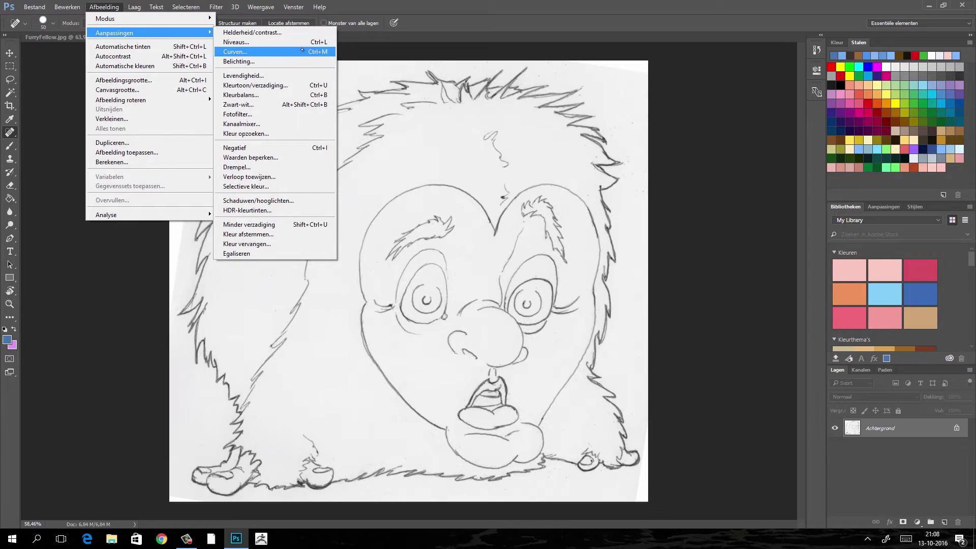
{"action": "left_click", "coordinate": [305, 42]}
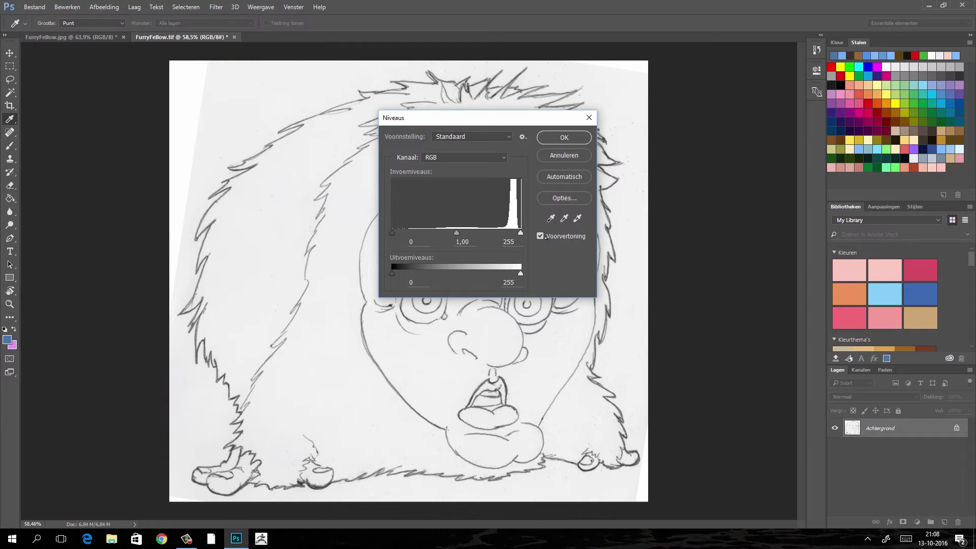
{"action": "left_click_drag", "start_coordinate": [489, 119], "coordinate": [700, 111]}
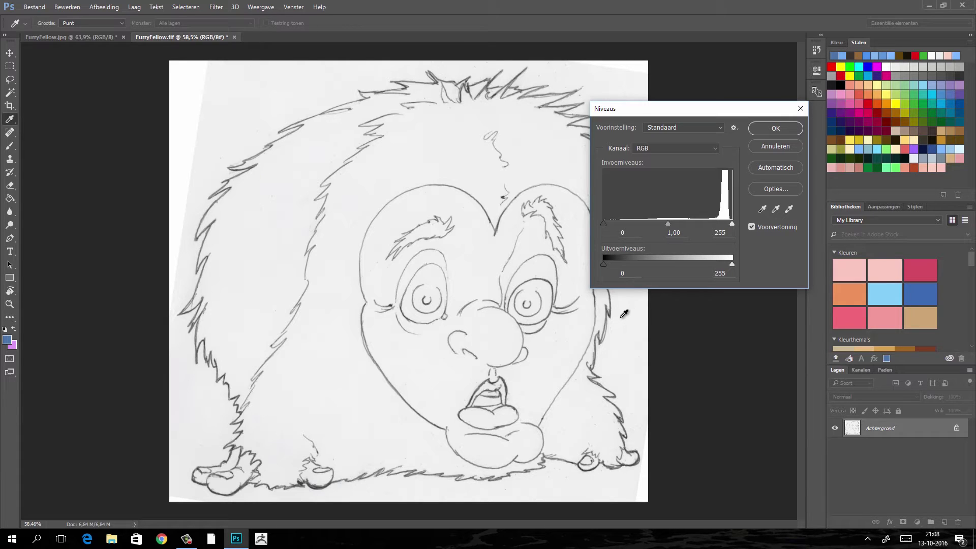
{"action": "left_click", "coordinate": [768, 146]}
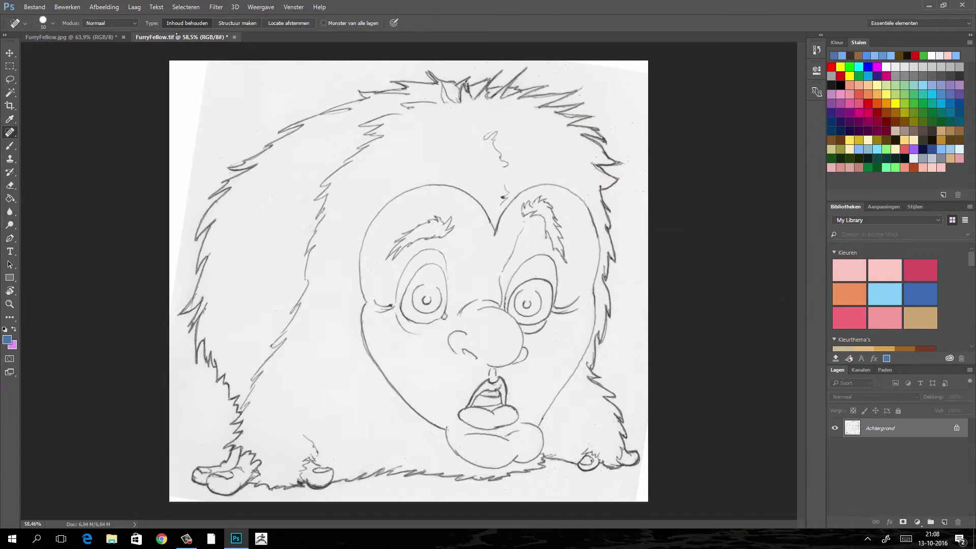
Step: Apply Curves with black and white inputs moved inward and two shaping points
{"action": "left_click", "coordinate": [111, 8]}
{"action": "mouse_move", "coordinate": [114, 33]}
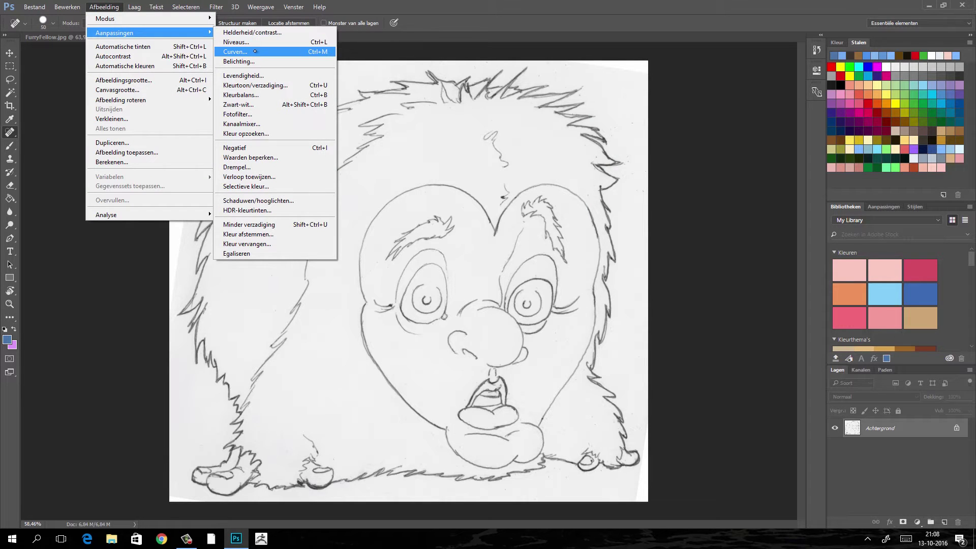
{"action": "left_click", "coordinate": [256, 50]}
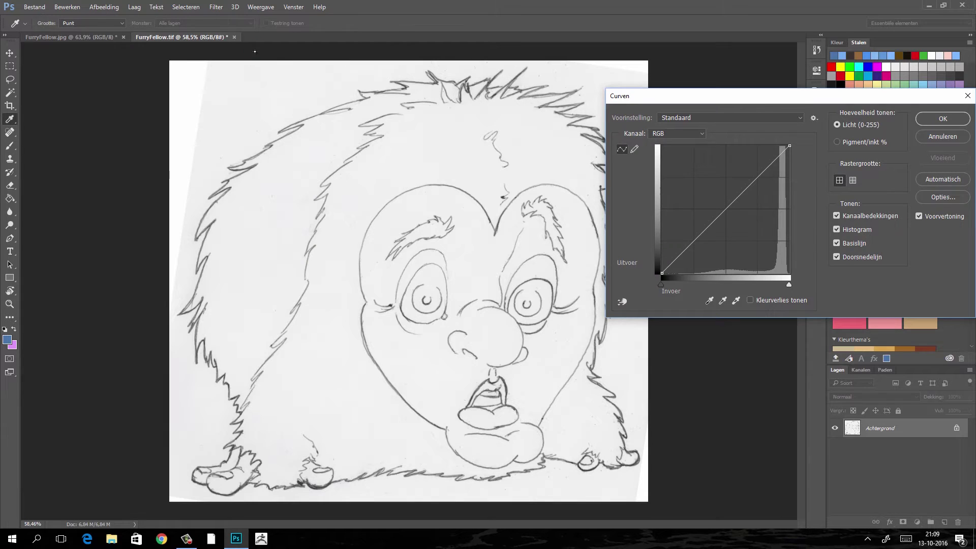
{"action": "left_click_drag", "start_coordinate": [661, 284], "coordinate": [692, 284]}
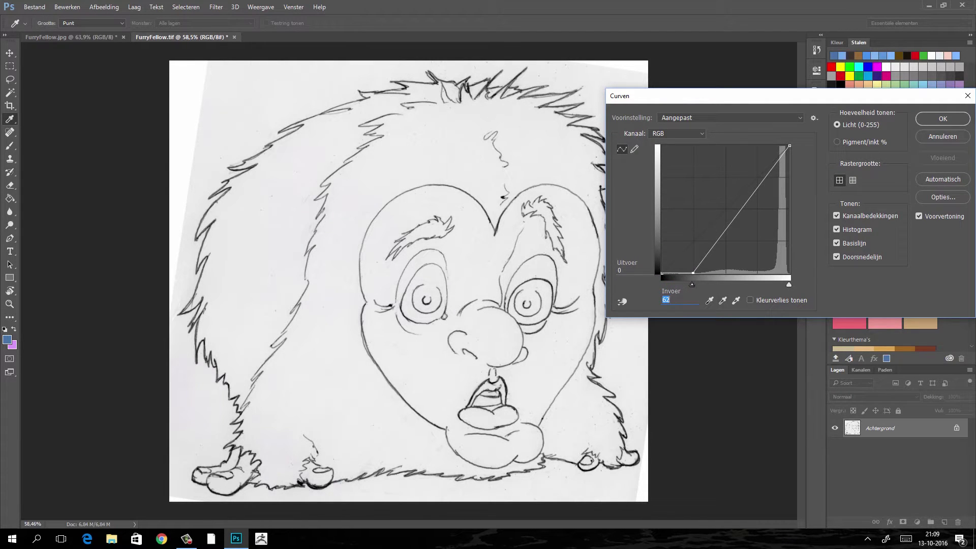
{"action": "left_click_drag", "start_coordinate": [789, 285], "coordinate": [776, 285]}
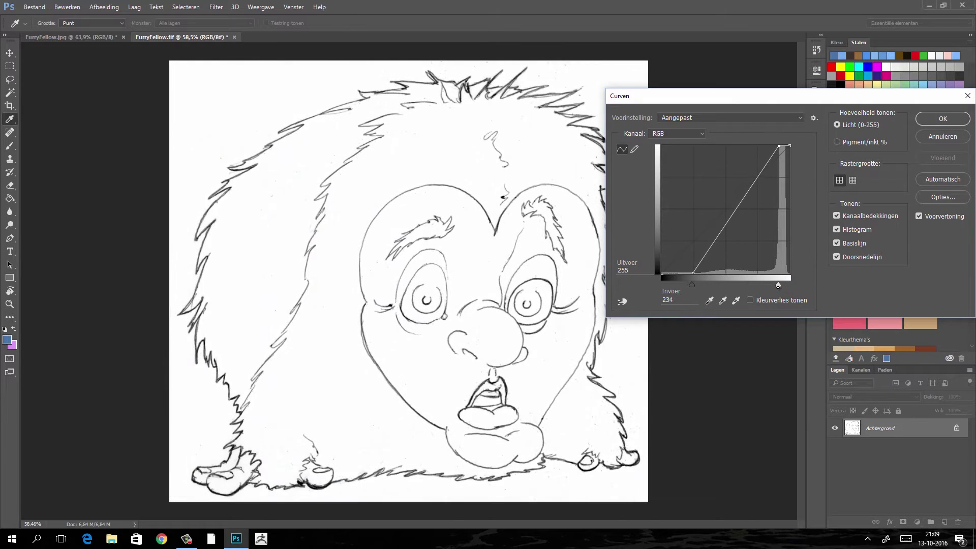
{"action": "left_click", "coordinate": [777, 285]}
{"action": "left_click", "coordinate": [768, 154]}
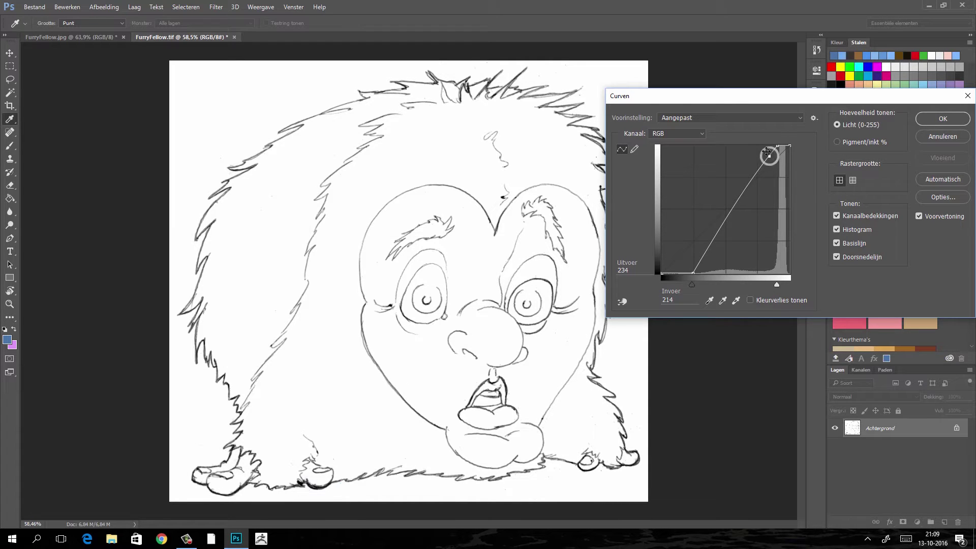
{"action": "left_click_drag", "start_coordinate": [769, 155], "coordinate": [770, 155]}
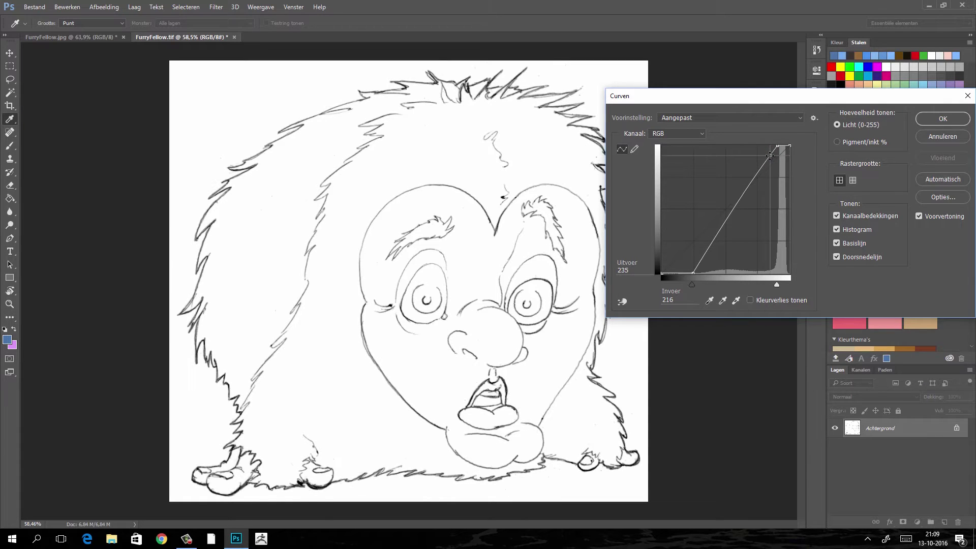
{"action": "left_click_drag", "start_coordinate": [693, 273], "coordinate": [695, 259]}
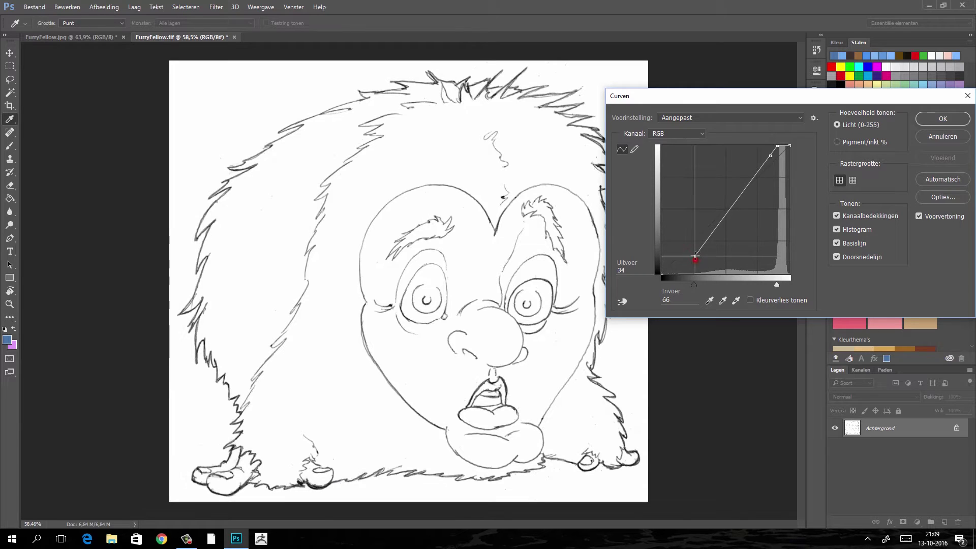
{"action": "mouse_move", "coordinate": [695, 260]}
{"action": "left_mouse_down"}
{"action": "mouse_move", "coordinate": [712, 241]}
{"action": "mouse_move", "coordinate": [677, 261]}
{"action": "mouse_move", "coordinate": [712, 237]}
{"action": "left_mouse_up"}
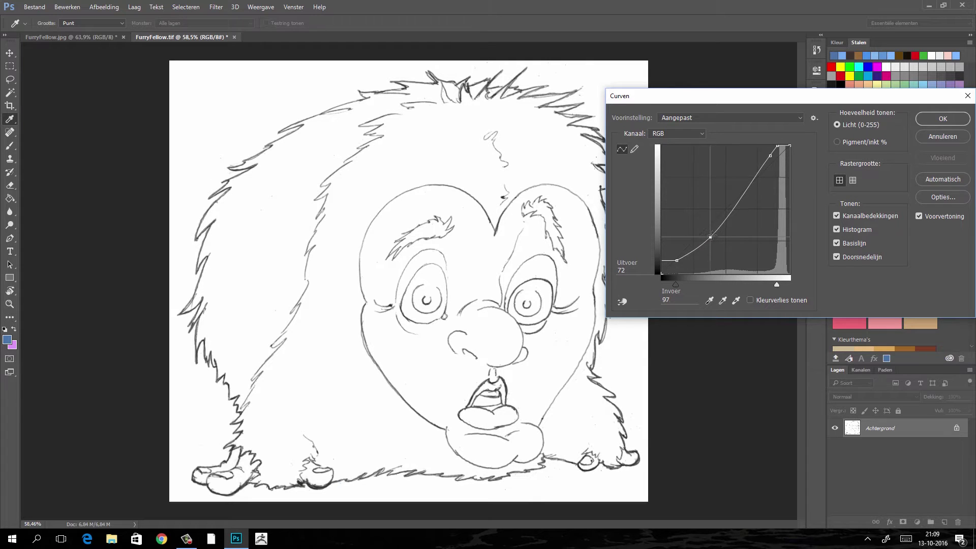
{"action": "left_click", "coordinate": [954, 119]}
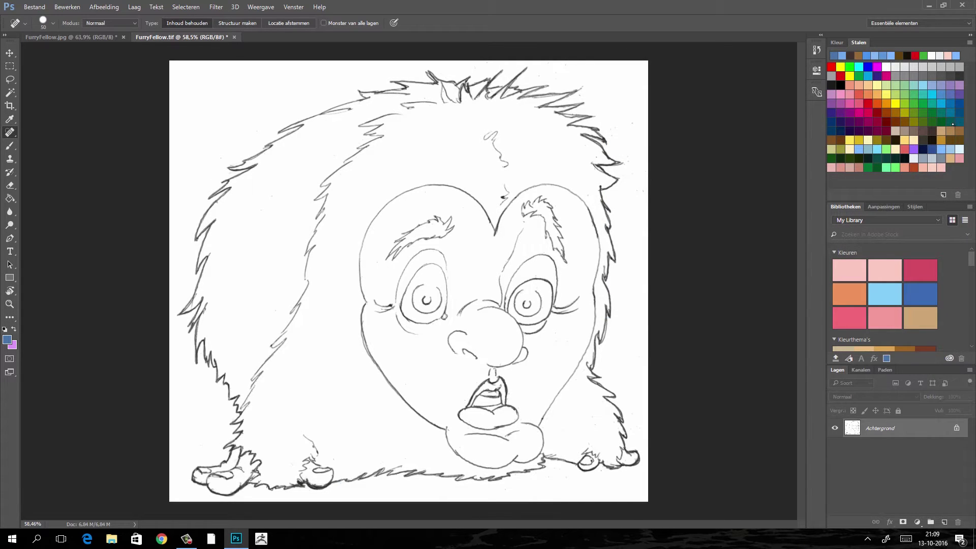
Step: Duplicate the background layer as a layer named Schets
{"action": "right_click", "coordinate": [890, 430]}
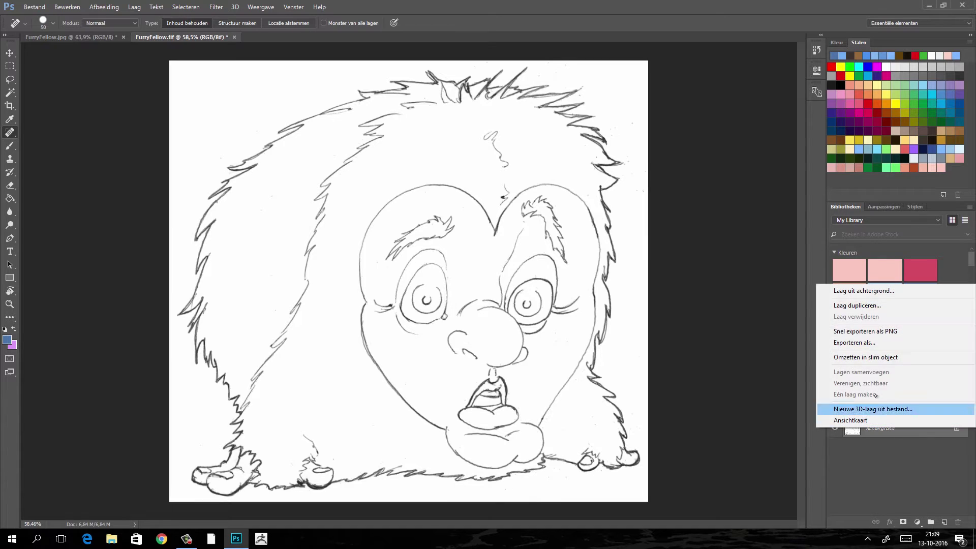
{"action": "left_click", "coordinate": [870, 306]}
{"action": "type", "text": "Schets"}
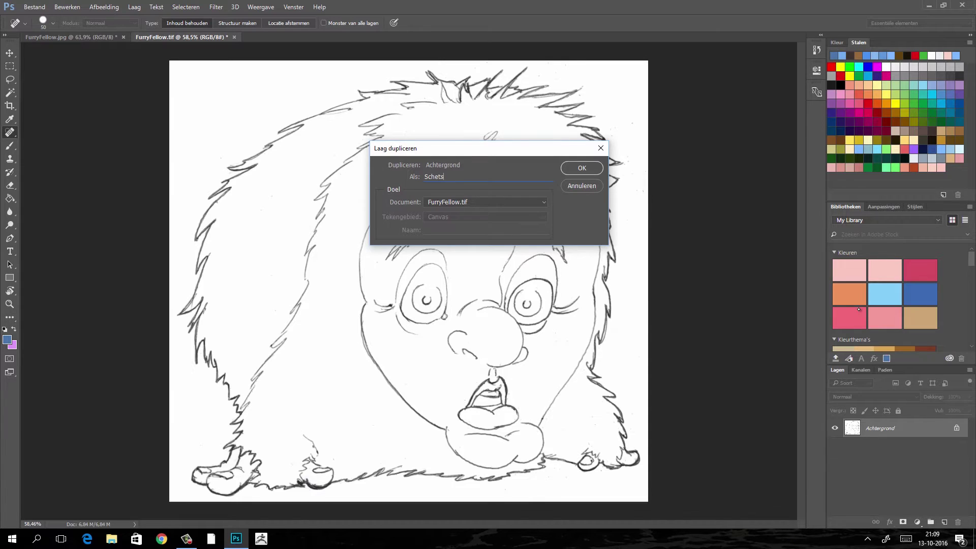
{"action": "key", "text": "Return"}
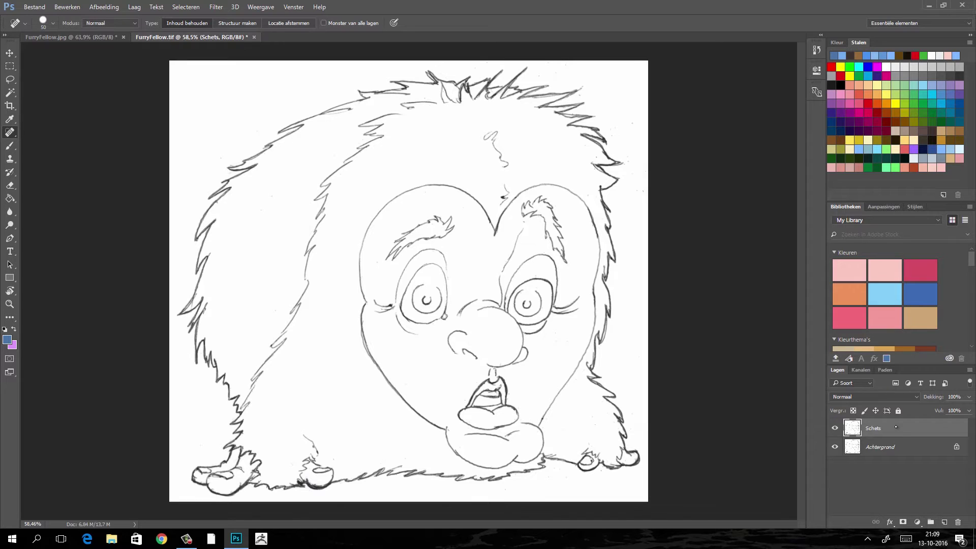
Step: Add an empty layer named Basiskleur and place it above Schets
{"action": "left_click", "coordinate": [944, 523]}
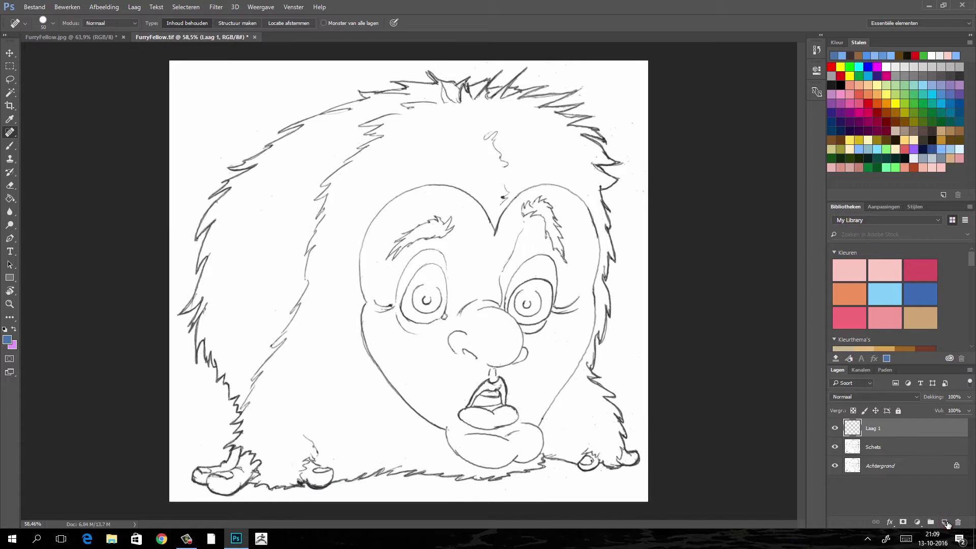
{"action": "left_click_drag", "start_coordinate": [877, 428], "coordinate": [883, 456]}
{"action": "double_click", "coordinate": [873, 448]}
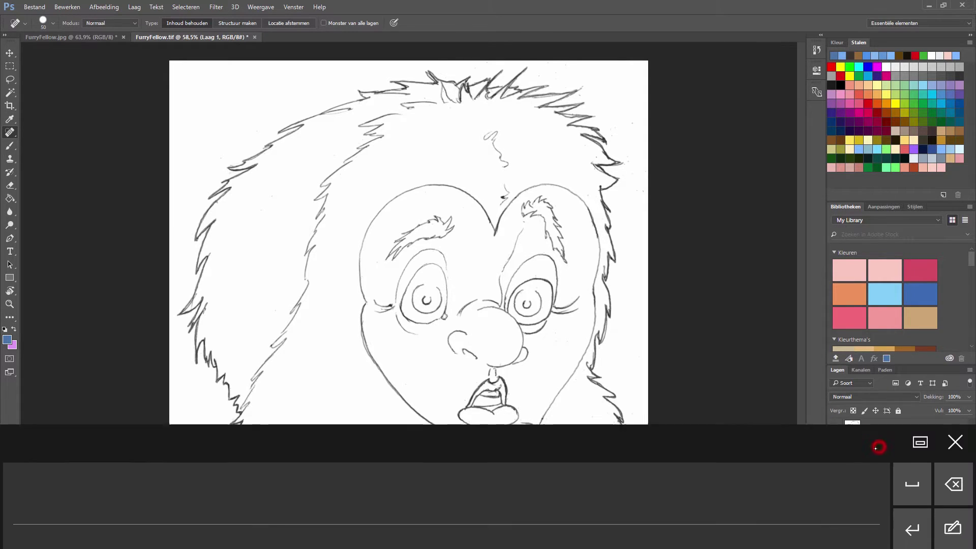
{"action": "type", "text": "Kleur"}
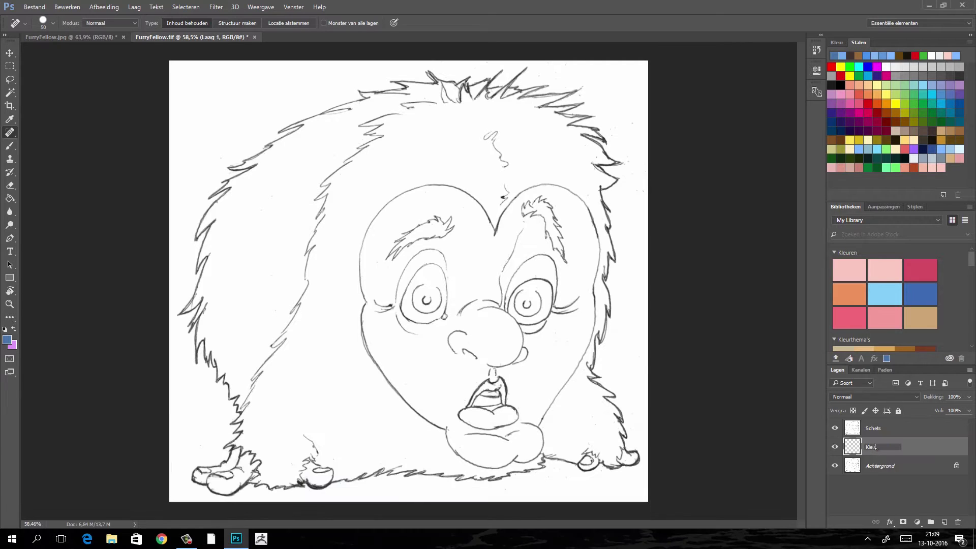
{"action": "key", "text": "Return"}
{"action": "double_click", "coordinate": [875, 448]}
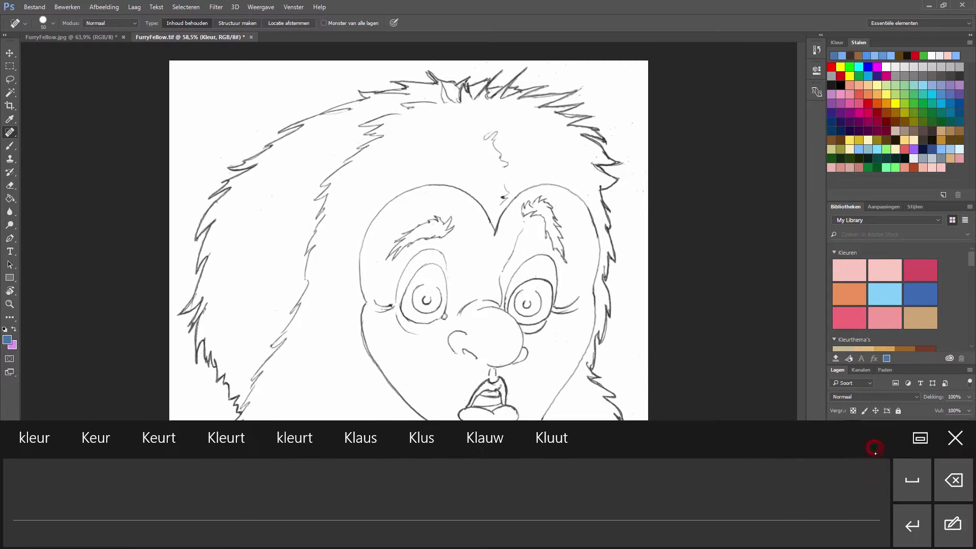
{"action": "type", "text": "Basiskleur"}
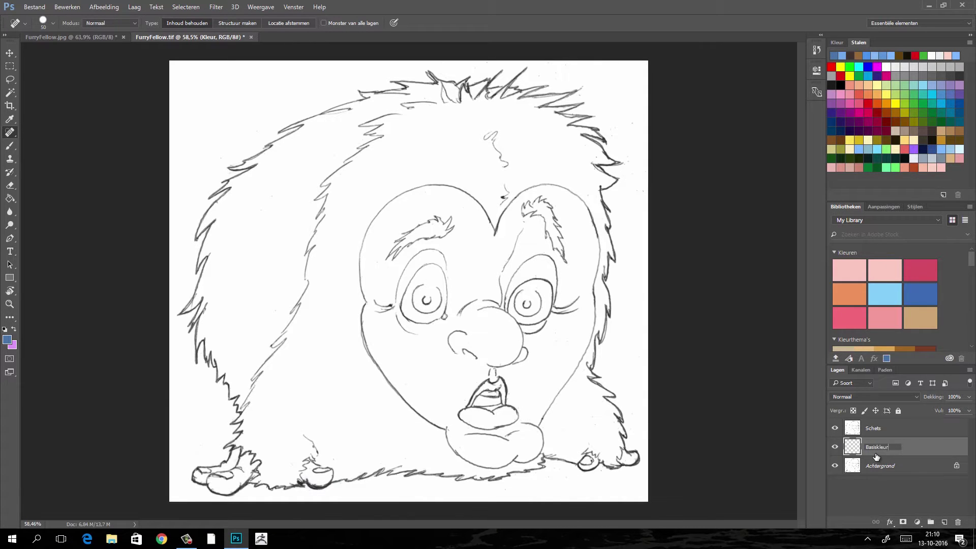
{"action": "key", "text": "Return"}
{"action": "left_click_drag", "start_coordinate": [876, 448], "coordinate": [879, 424]}
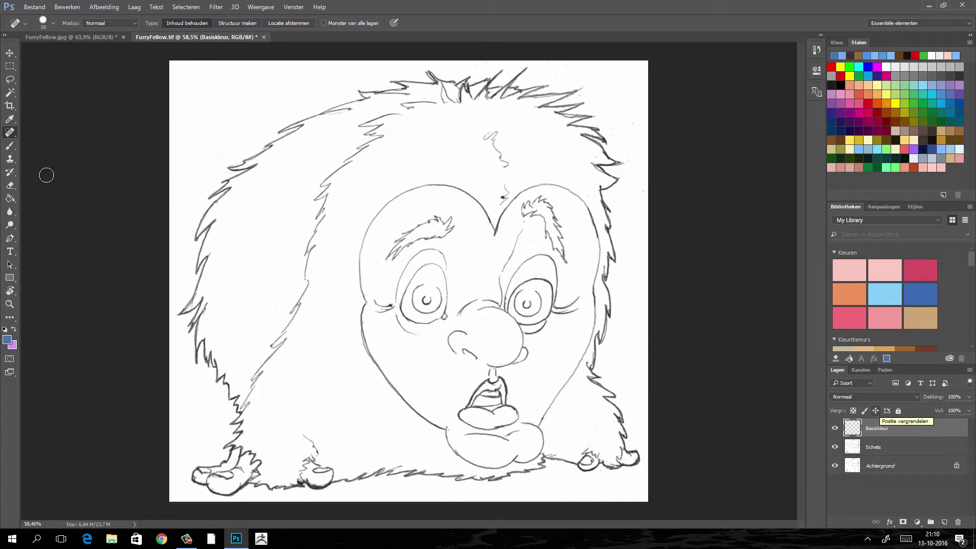
Step: Paint light blue at 100% opacity over the upper-left fur, then move Basiskleur below Schets
{"action": "left_click", "coordinate": [10, 147]}
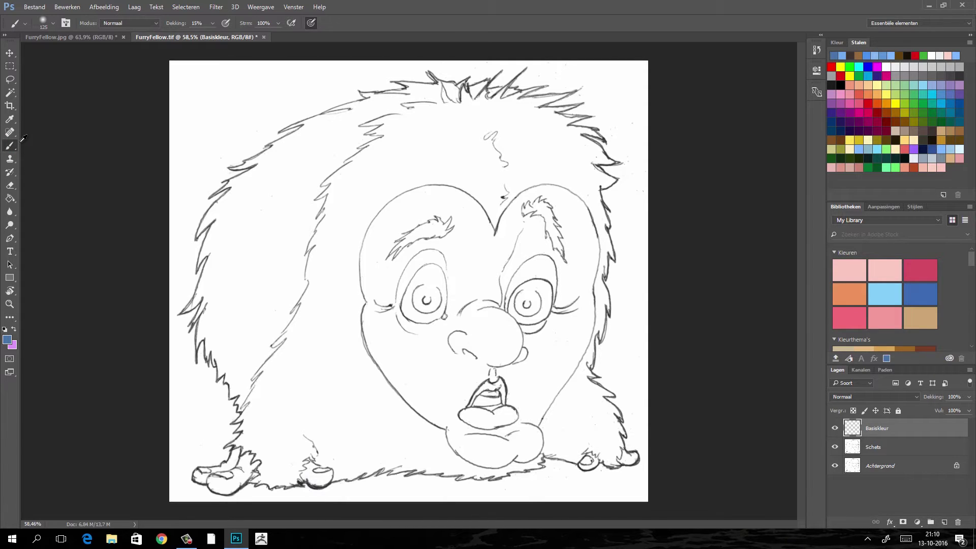
{"action": "left_click", "coordinate": [941, 149]}
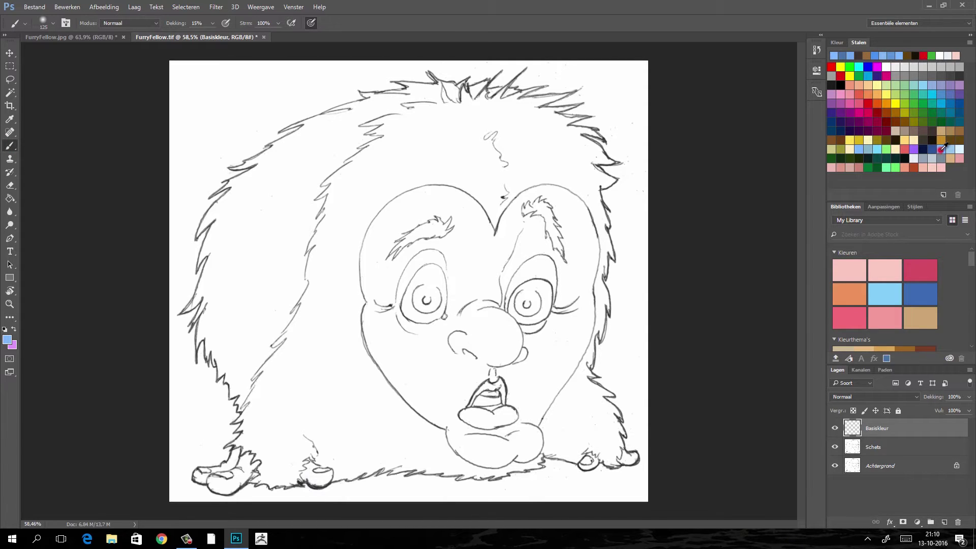
{"action": "left_click", "coordinate": [212, 24]}
{"action": "left_click_drag", "start_coordinate": [210, 35], "coordinate": [274, 36]}
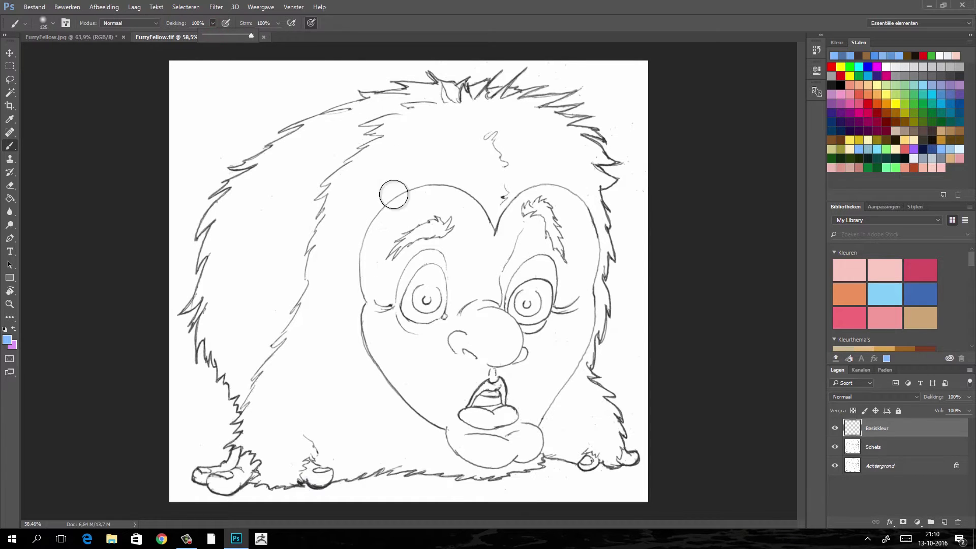
{"action": "left_click", "coordinate": [402, 163]}
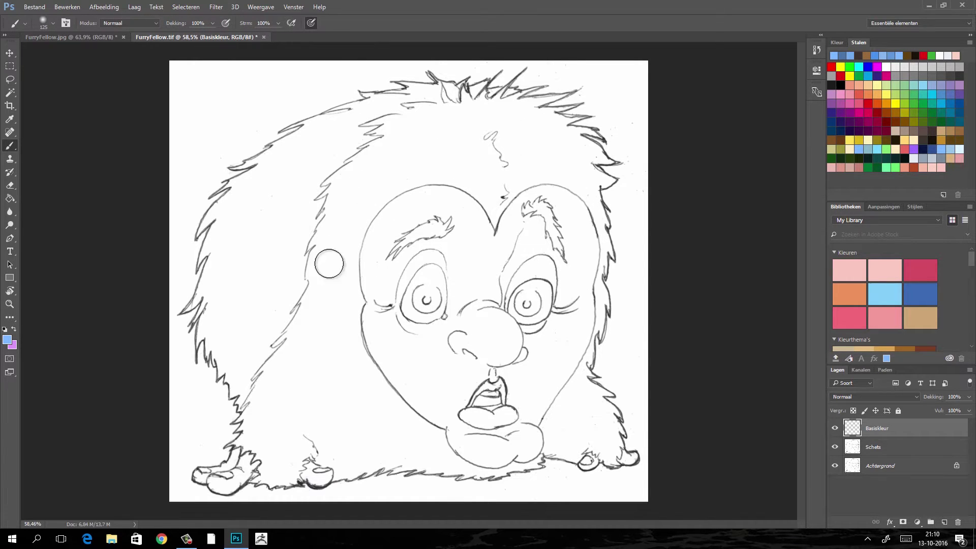
{"action": "mouse_move", "coordinate": [355, 170]}
{"action": "left_mouse_down"}
{"action": "mouse_move", "coordinate": [388, 164]}
{"action": "mouse_move", "coordinate": [301, 227]}
{"action": "mouse_move", "coordinate": [379, 190]}
{"action": "mouse_move", "coordinate": [377, 217]}
{"action": "mouse_move", "coordinate": [392, 255]}
{"action": "mouse_move", "coordinate": [443, 236]}
{"action": "mouse_move", "coordinate": [429, 316]}
{"action": "mouse_move", "coordinate": [424, 255]}
{"action": "mouse_move", "coordinate": [381, 313]}
{"action": "left_mouse_up"}
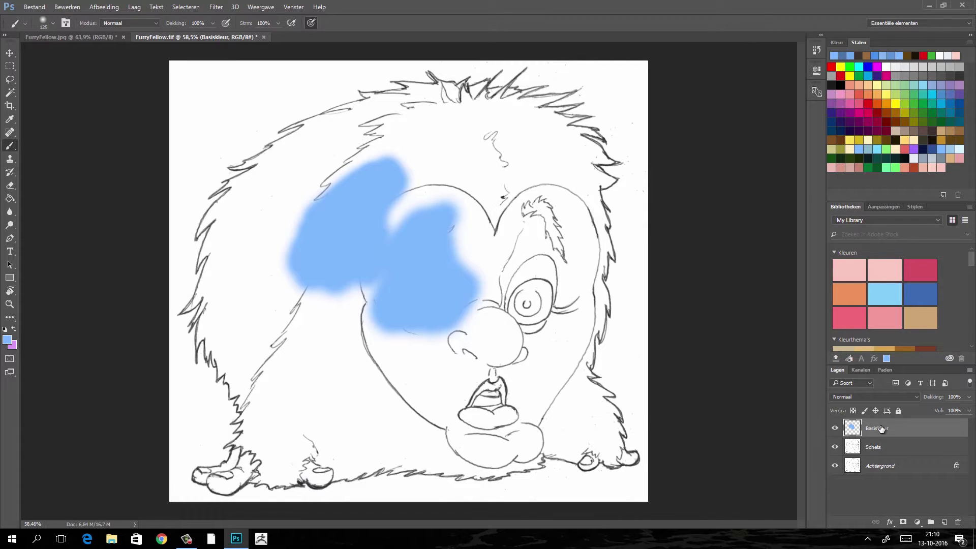
{"action": "left_click_drag", "start_coordinate": [878, 427], "coordinate": [882, 456]}
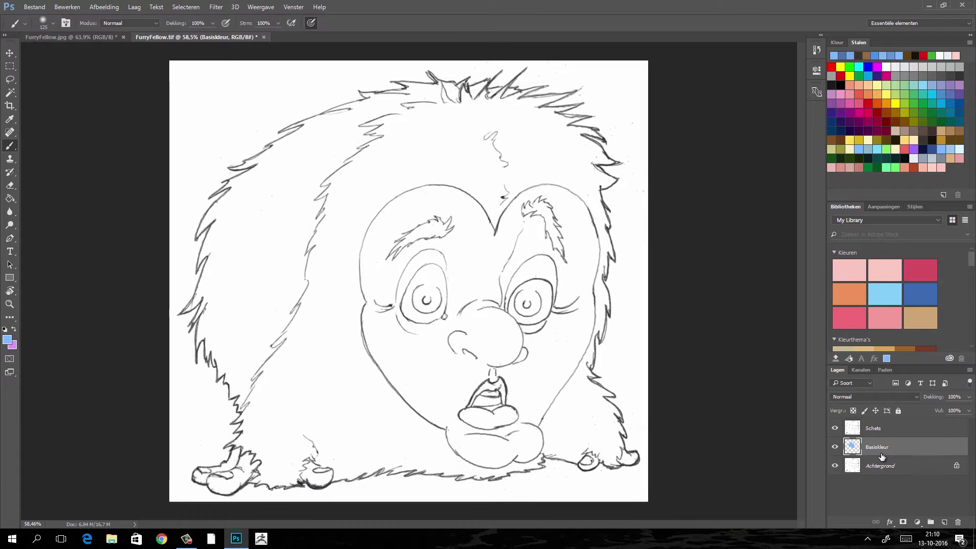
{"action": "left_click", "coordinate": [875, 428]}
Step: Set Schets to Vermenigvuldigen and paint more blue on Basiskleur's left fur
{"action": "left_click", "coordinate": [907, 397]}
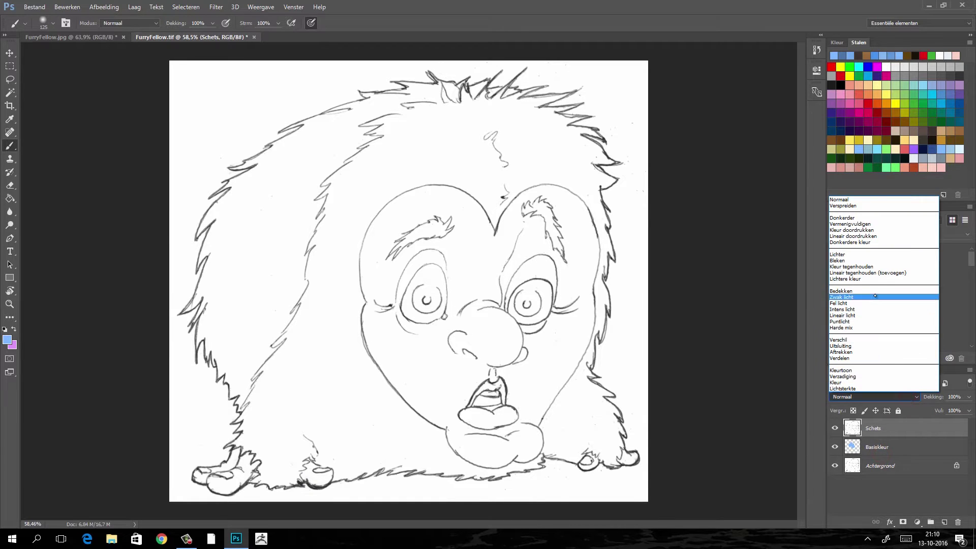
{"action": "left_click", "coordinate": [877, 224]}
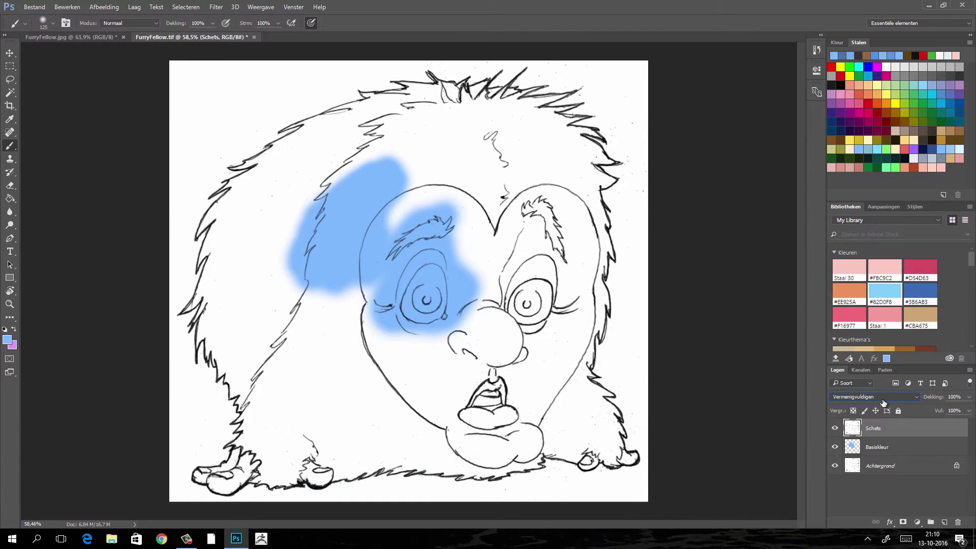
{"action": "key", "text": "alt+bracketleft"}
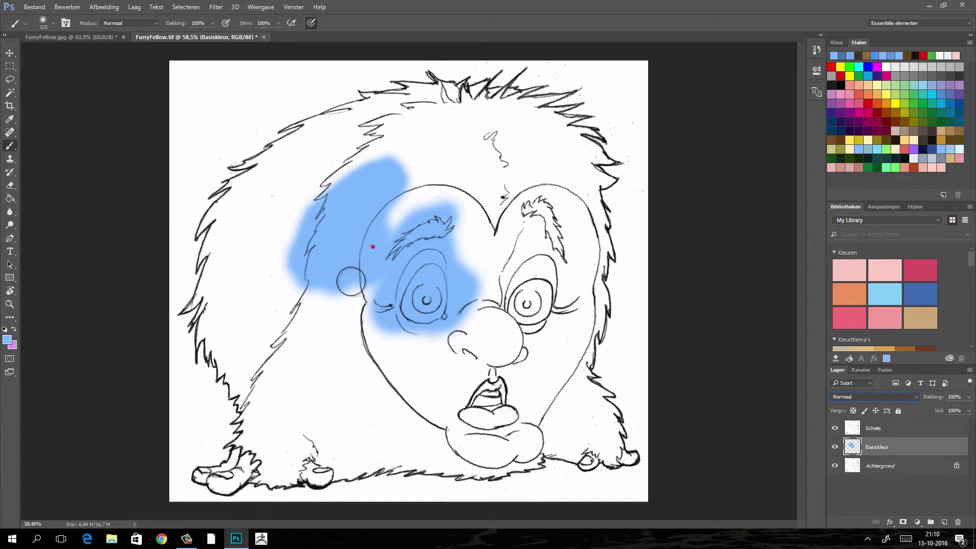
{"action": "mouse_move", "coordinate": [347, 270]}
{"action": "left_mouse_down"}
{"action": "mouse_move", "coordinate": [372, 244]}
{"action": "mouse_move", "coordinate": [325, 323]}
{"action": "mouse_move", "coordinate": [305, 244]}
{"action": "mouse_move", "coordinate": [249, 356]}
{"action": "left_mouse_up"}
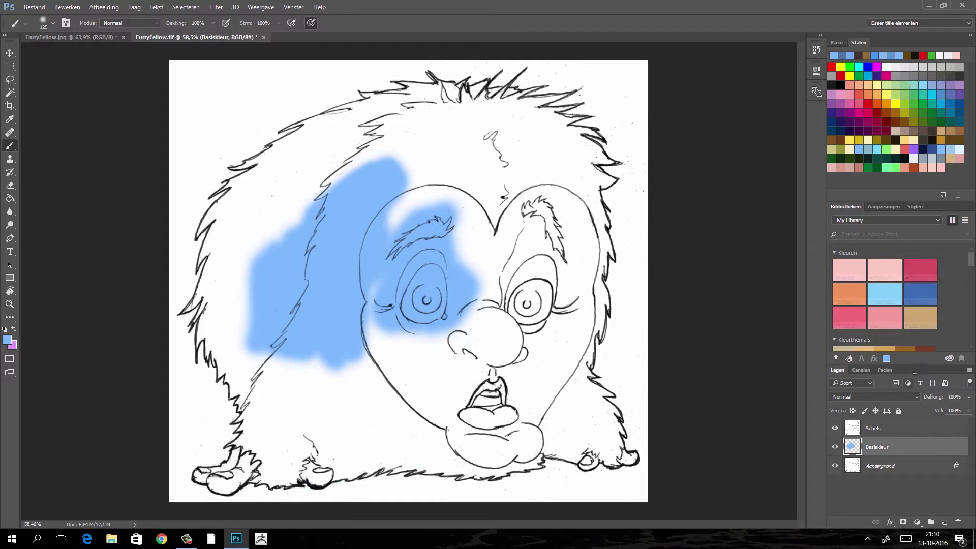
Step: Switch to the Tekenen workspace and set up a 91 px round brush
{"action": "left_click", "coordinate": [913, 23]}
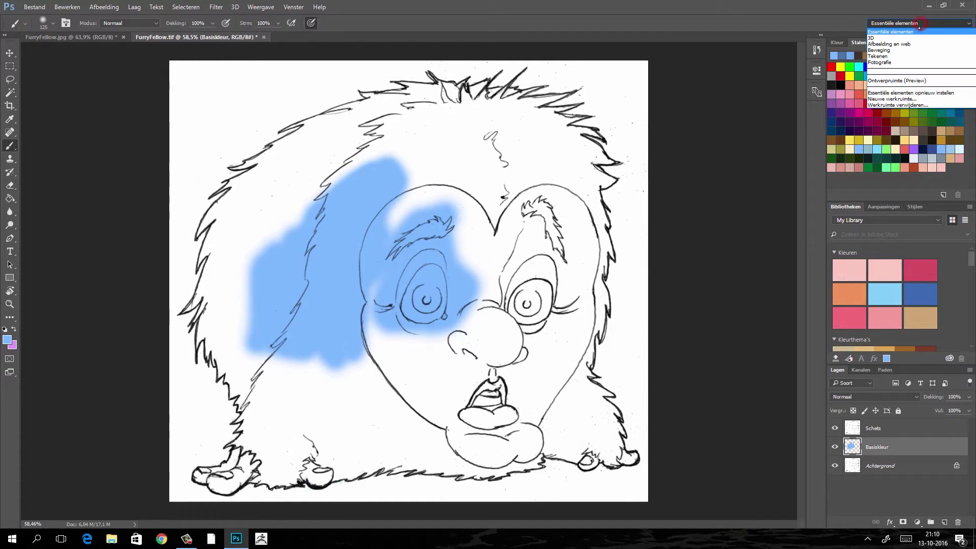
{"action": "left_click", "coordinate": [885, 56]}
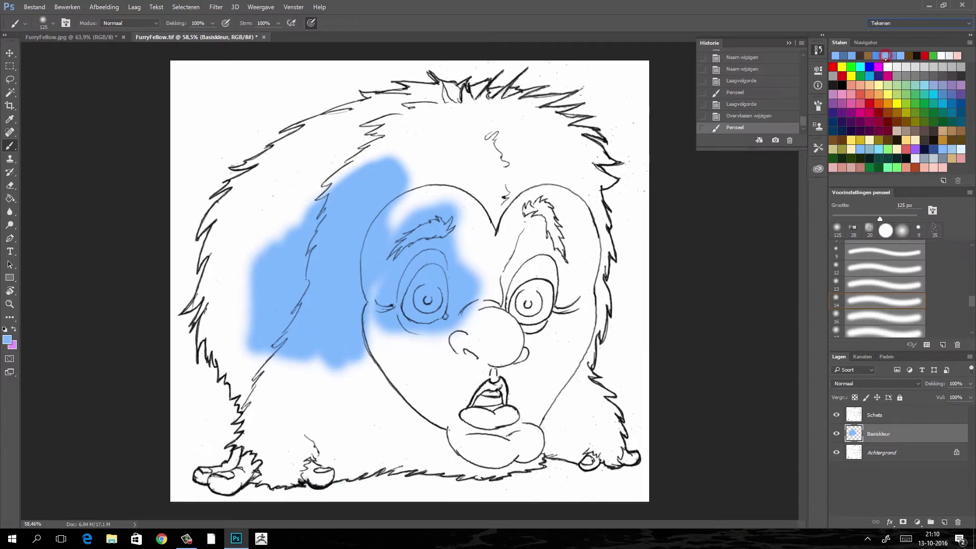
{"action": "left_click", "coordinate": [818, 49]}
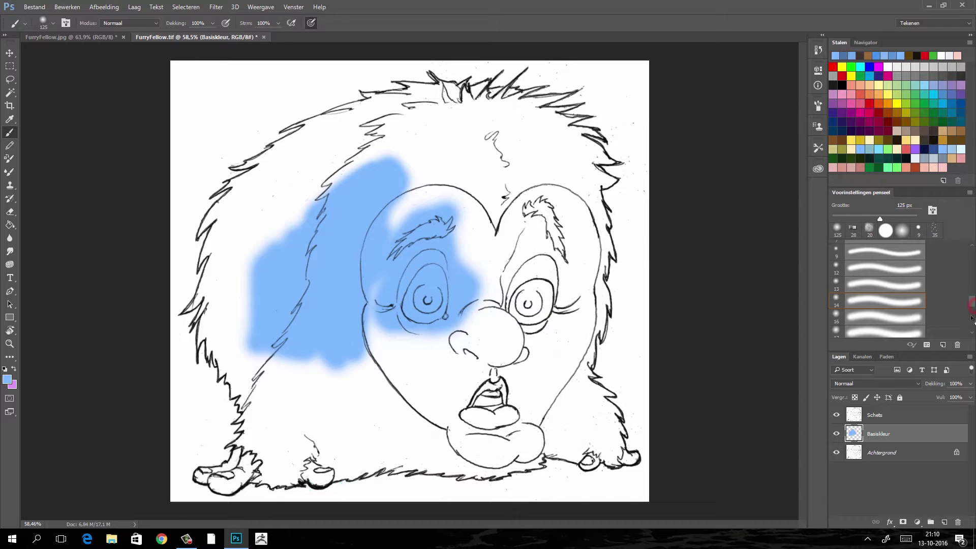
{"action": "left_click_drag", "start_coordinate": [971, 306], "coordinate": [971, 287]}
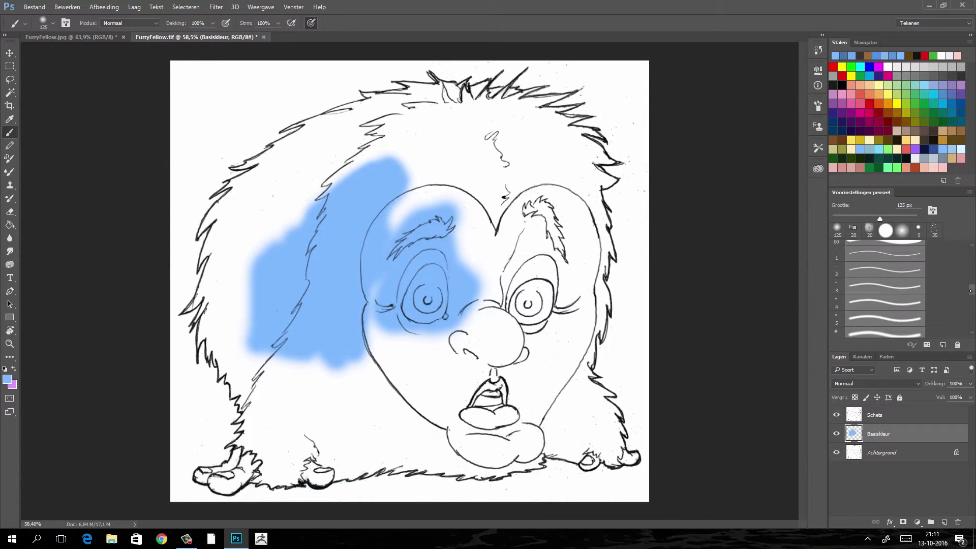
{"action": "left_click", "coordinate": [885, 298]}
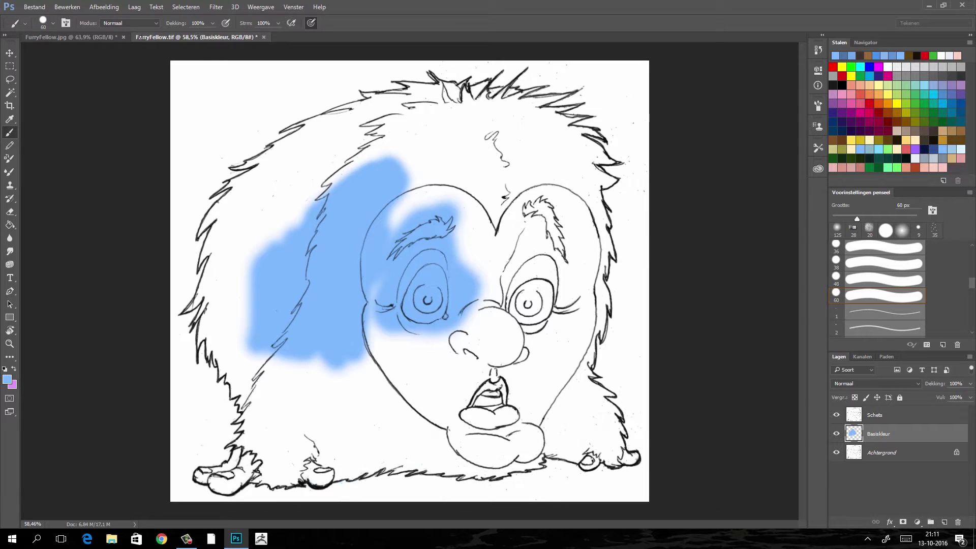
{"action": "left_click", "coordinate": [53, 23]}
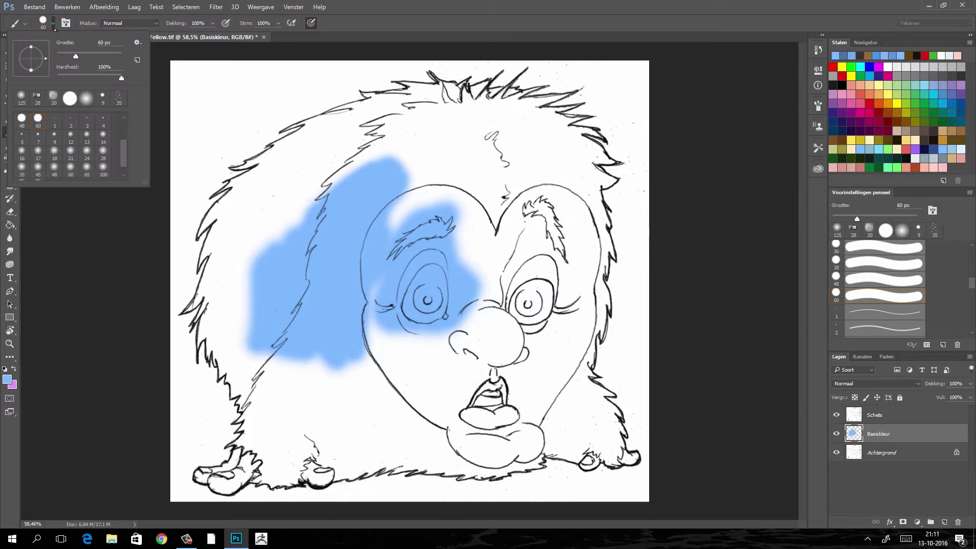
{"action": "left_click_drag", "start_coordinate": [85, 56], "coordinate": [85, 55]}
{"action": "left_click", "coordinate": [317, 187]}
Step: Fill the left, top and right fur and lower body with light blue
{"action": "mouse_move", "coordinate": [318, 188]}
{"action": "left_mouse_down"}
{"action": "mouse_move", "coordinate": [233, 218]}
{"action": "mouse_move", "coordinate": [345, 305]}
{"action": "mouse_move", "coordinate": [446, 431]}
{"action": "mouse_move", "coordinate": [244, 447]}
{"action": "mouse_move", "coordinate": [285, 133]}
{"action": "mouse_move", "coordinate": [433, 97]}
{"action": "mouse_move", "coordinate": [605, 168]}
{"action": "mouse_move", "coordinate": [547, 448]}
{"action": "mouse_move", "coordinate": [532, 170]}
{"action": "mouse_move", "coordinate": [399, 192]}
{"action": "mouse_move", "coordinate": [523, 207]}
{"action": "mouse_move", "coordinate": [414, 273]}
{"action": "left_mouse_up"}
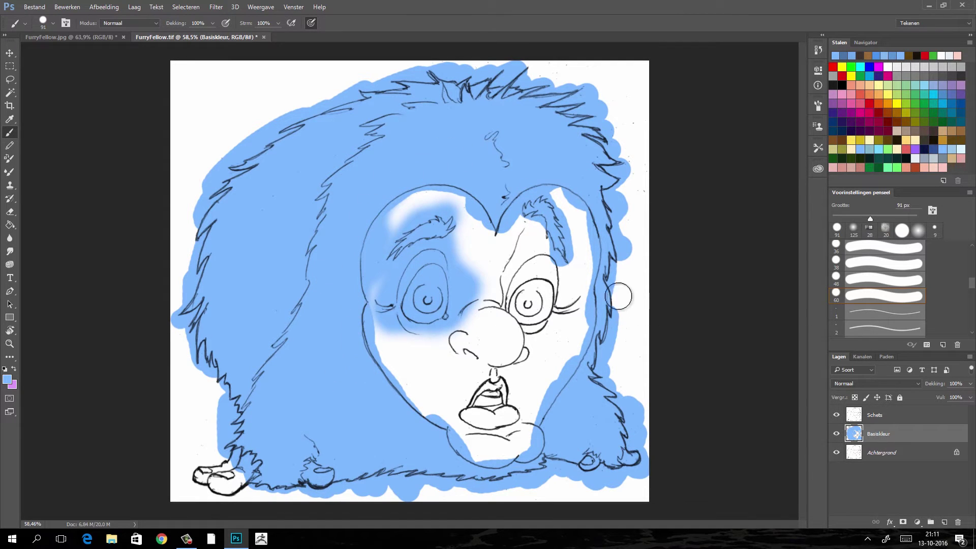
{"action": "left_click_drag", "start_coordinate": [617, 235], "coordinate": [617, 292]}
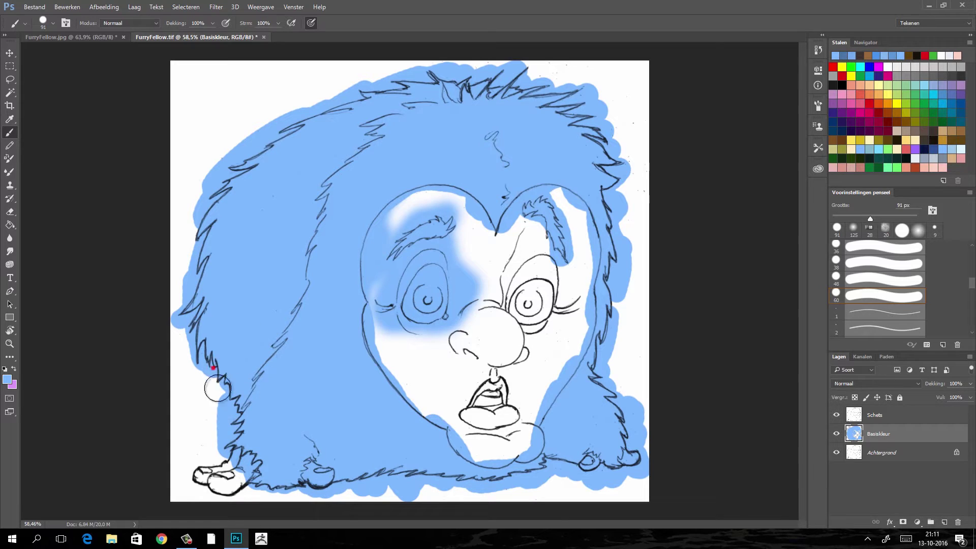
{"action": "mouse_move", "coordinate": [211, 359]}
{"action": "left_mouse_down"}
{"action": "mouse_move", "coordinate": [224, 244]}
{"action": "mouse_move", "coordinate": [195, 267]}
{"action": "mouse_move", "coordinate": [208, 323]}
{"action": "left_mouse_up"}
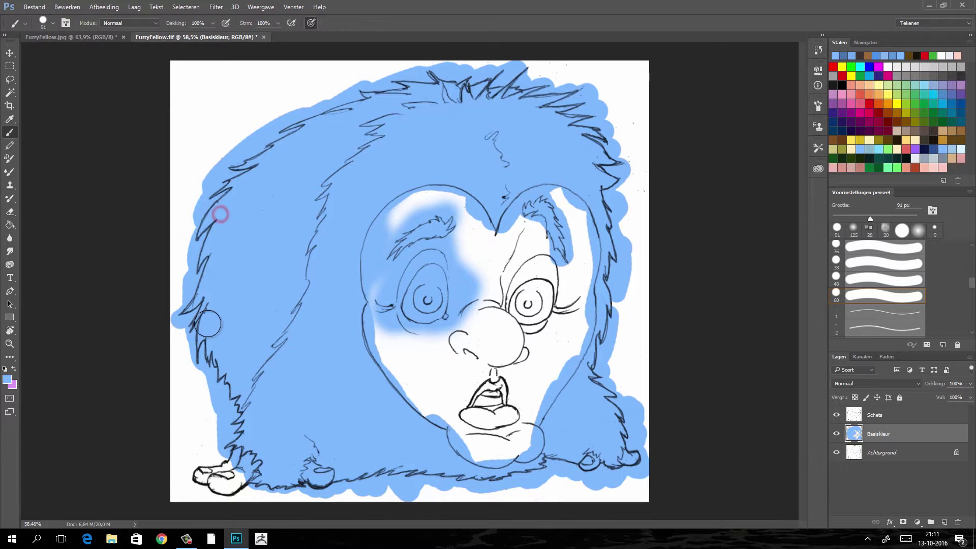
{"action": "left_click_drag", "start_coordinate": [524, 77], "coordinate": [600, 87]}
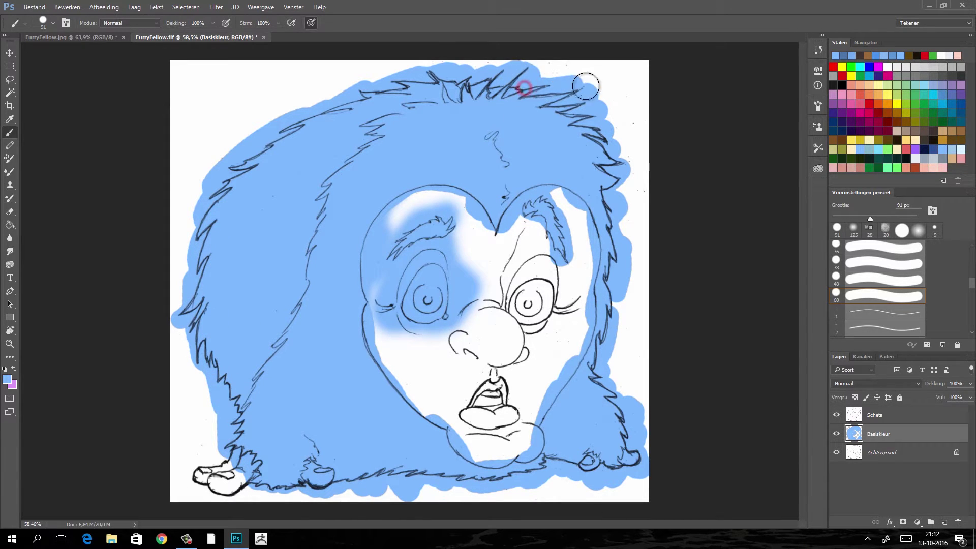
{"action": "left_click_drag", "start_coordinate": [610, 296], "coordinate": [574, 413]}
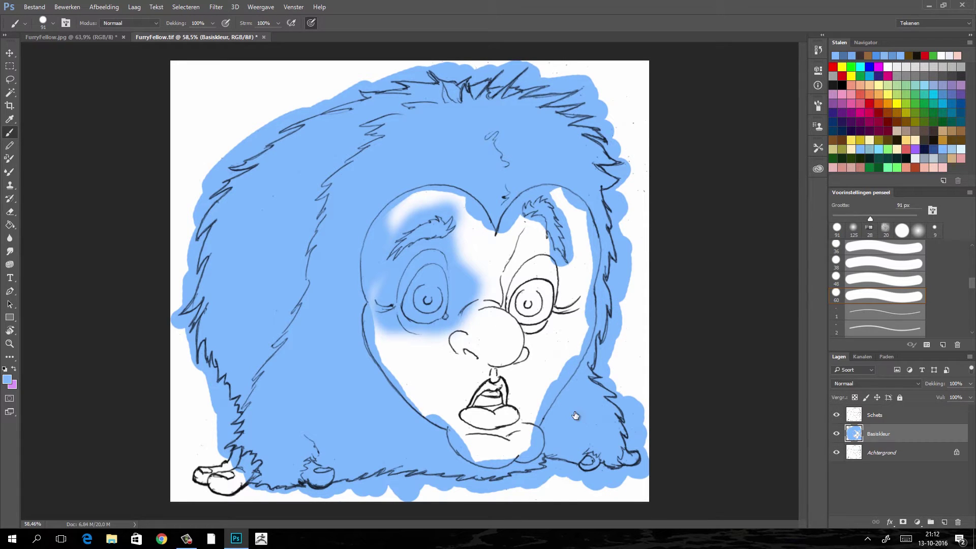
Step: Set the Schets layer's blend mode back to Normaal
{"action": "left_click", "coordinate": [872, 417]}
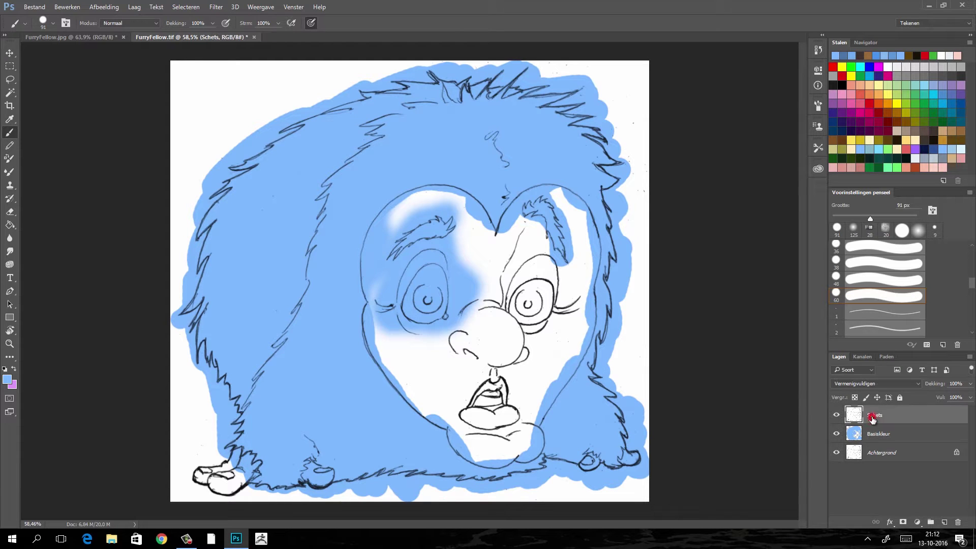
{"action": "left_click", "coordinate": [874, 384]}
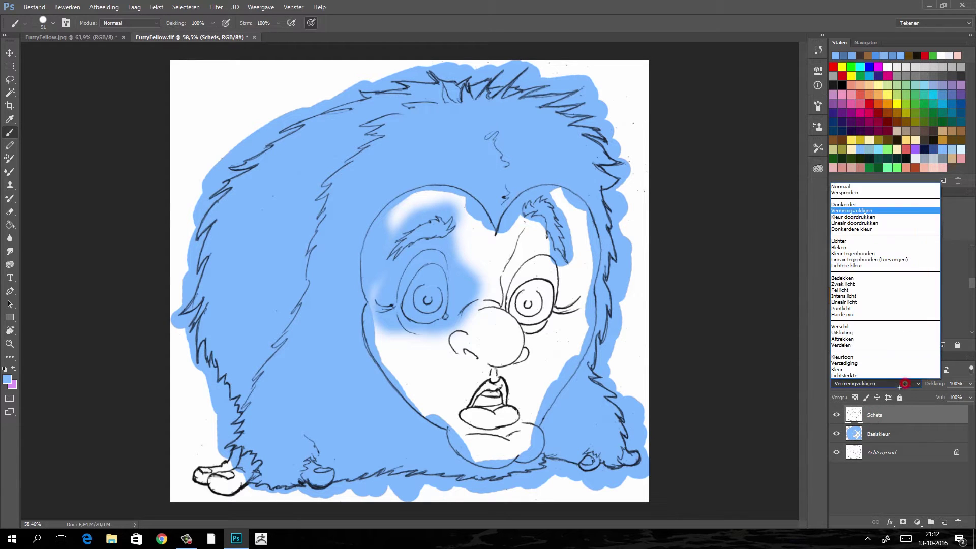
{"action": "left_click", "coordinate": [858, 188]}
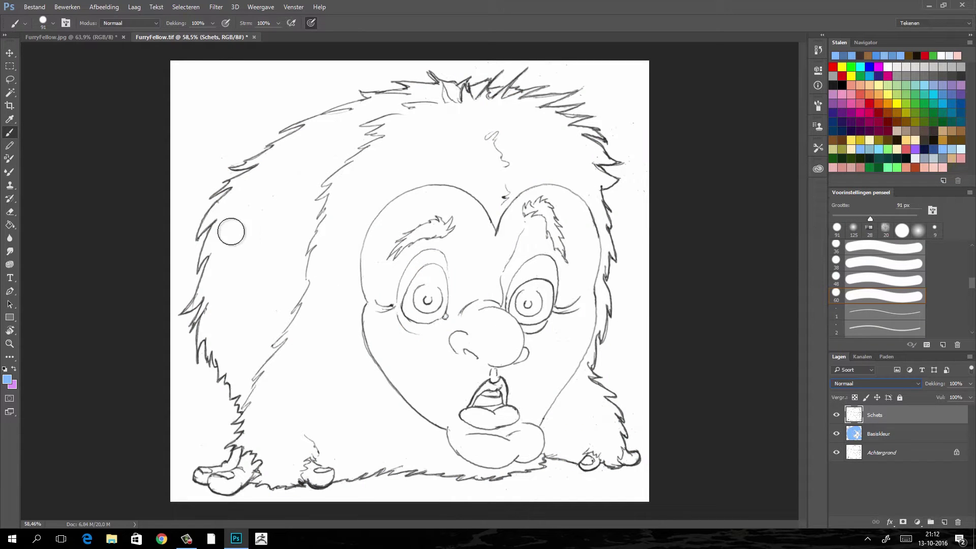
Step: Select the white background around the creature with the Magic Wand
{"action": "left_click", "coordinate": [10, 93]}
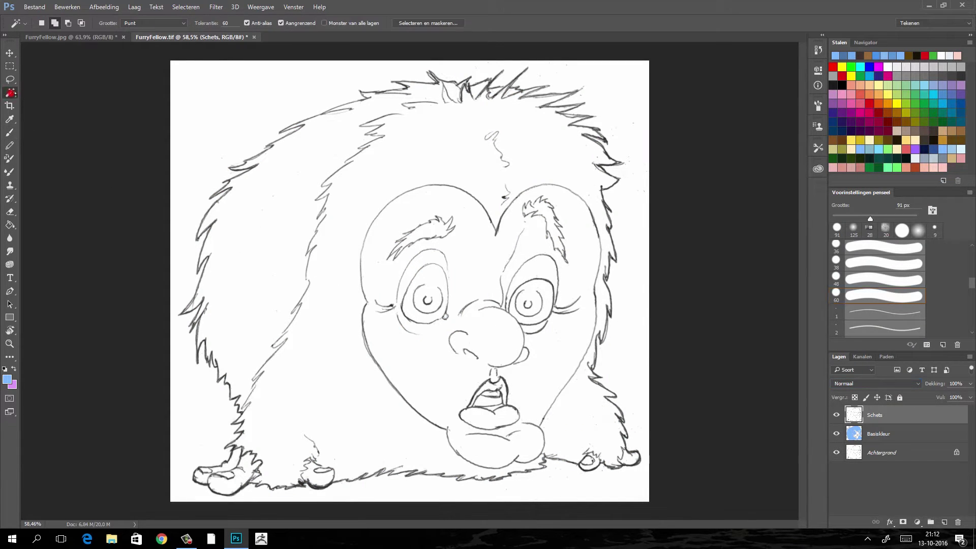
{"action": "left_click", "coordinate": [622, 111]}
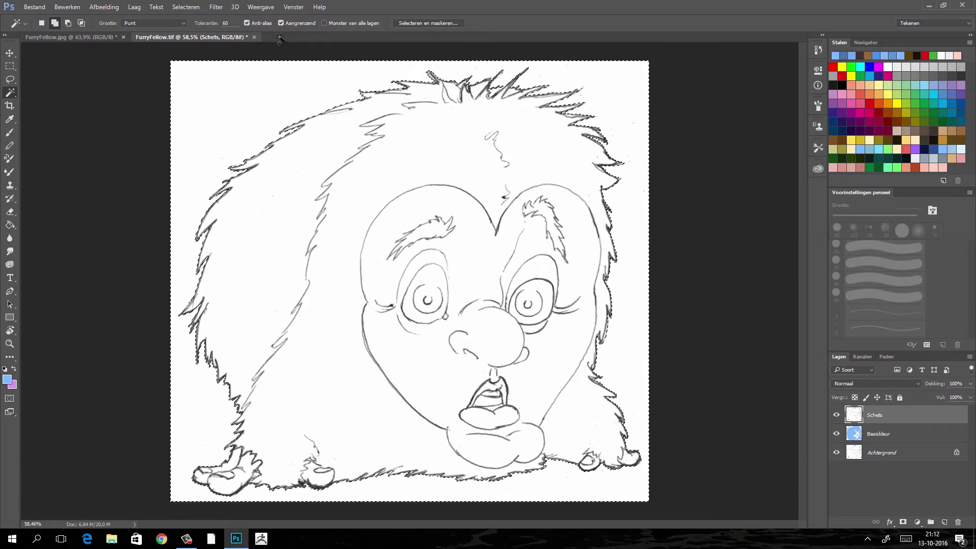
{"action": "scroll", "coordinate": [409, 280], "scroll_direction": "up", "scroll_amount": 3}
{"action": "scroll", "coordinate": [410, 280], "scroll_direction": "down", "scroll_amount": 3}
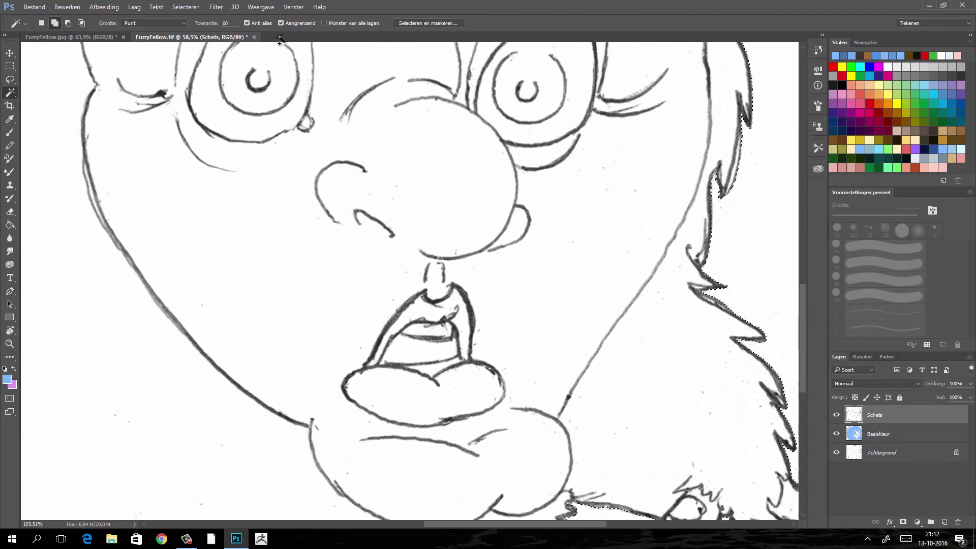
{"action": "scroll", "coordinate": [409, 279], "scroll_direction": "down", "scroll_amount": 3}
{"action": "scroll", "coordinate": [409, 280], "scroll_direction": "down", "scroll_amount": 3}
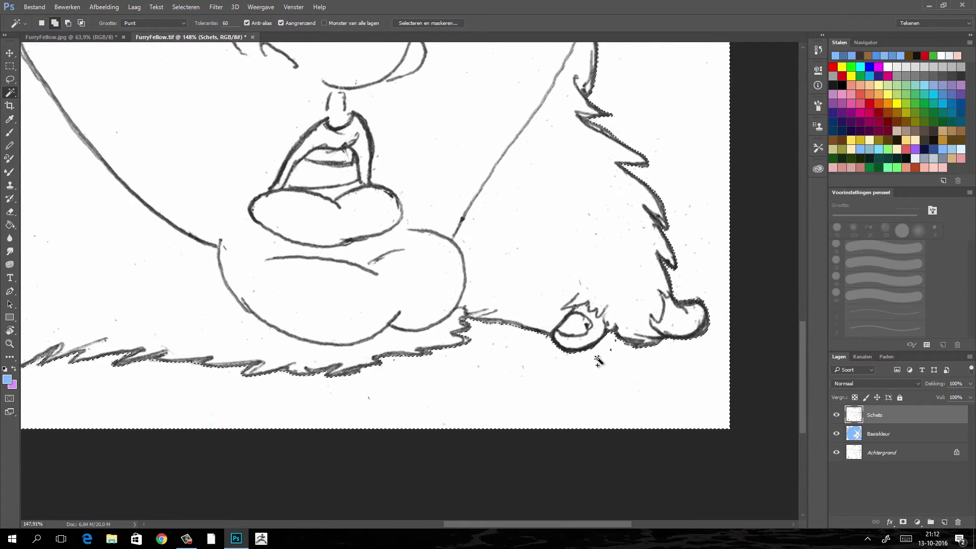
Step: Refine the background selection's edge by +81%, then invert it onto the creature
{"action": "left_click", "coordinate": [445, 26]}
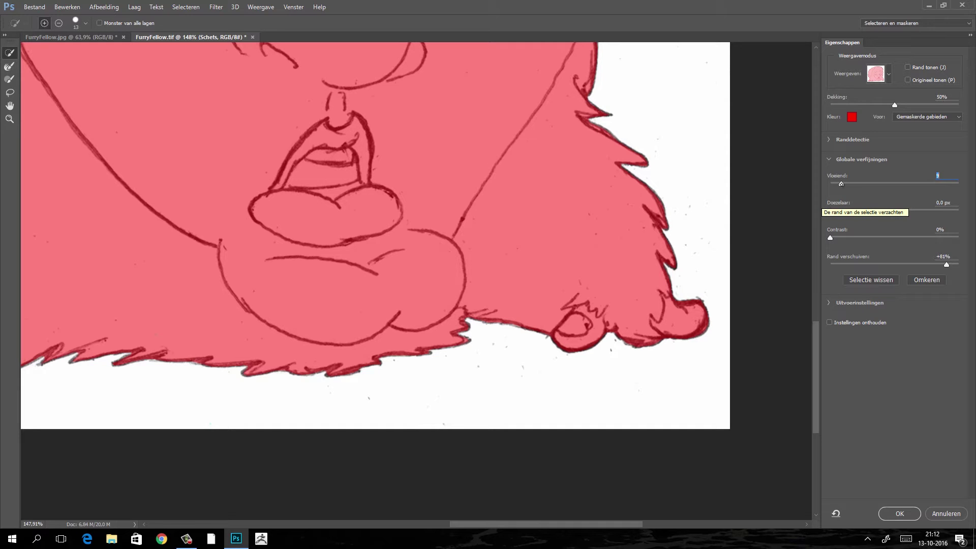
{"action": "left_click", "coordinate": [900, 513]}
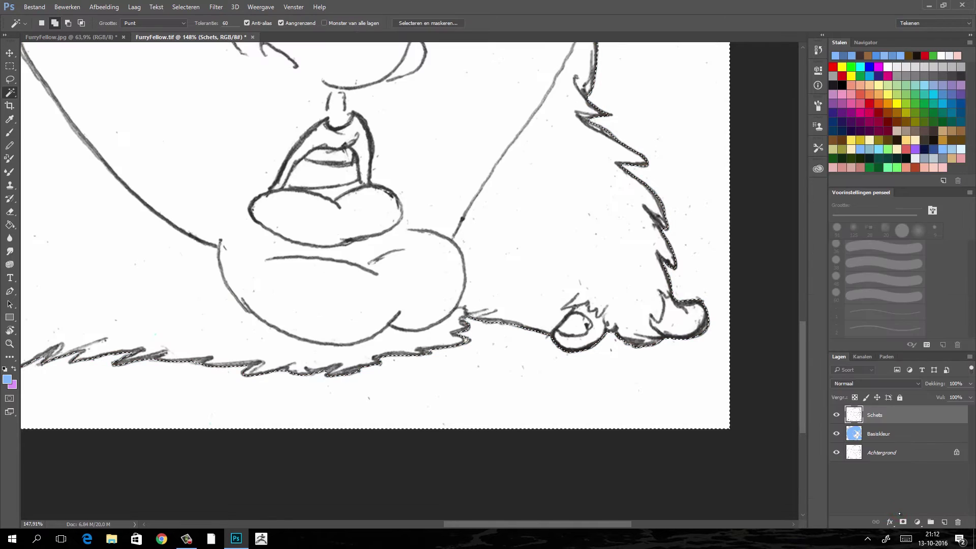
{"action": "scroll", "coordinate": [375, 235], "scroll_direction": "down", "scroll_amount": 5}
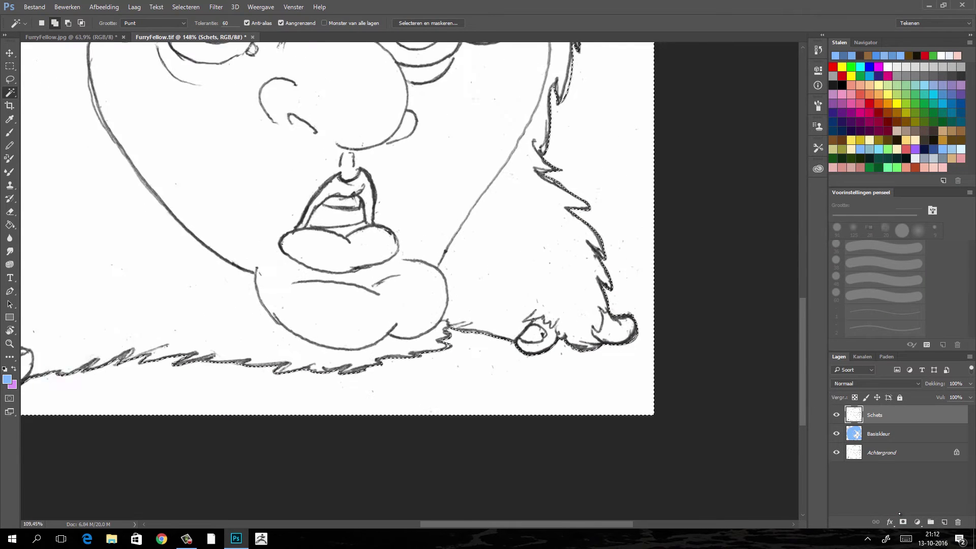
{"action": "scroll", "coordinate": [375, 235], "scroll_direction": "down", "scroll_amount": 3}
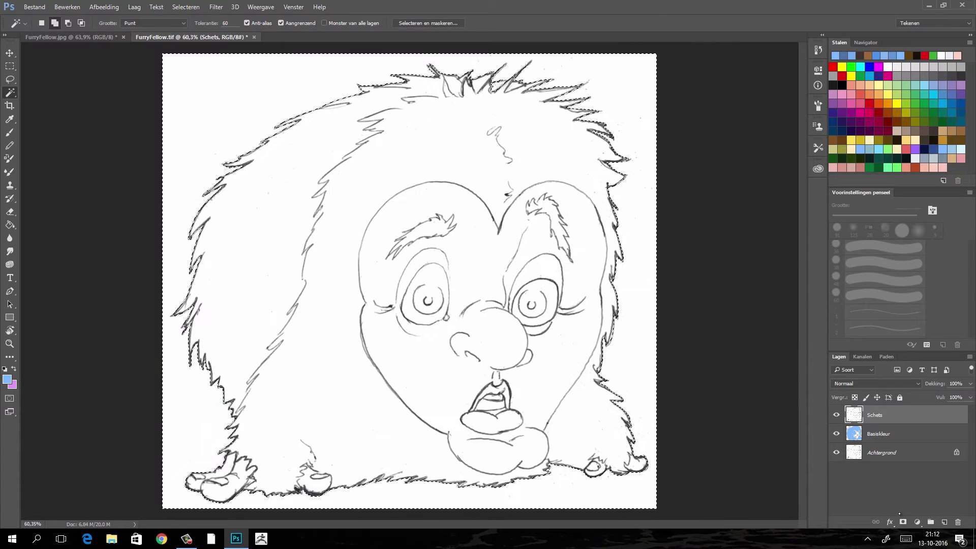
{"action": "left_click", "coordinate": [185, 7]}
{"action": "left_click", "coordinate": [214, 44]}
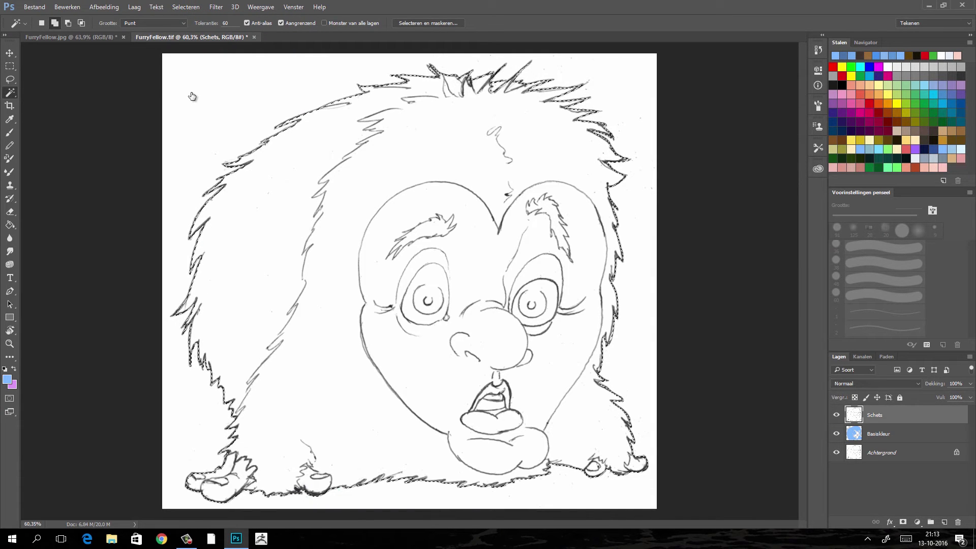
Step: Mask the Schets layer from the selection and set it to Vermenigvuldigen
{"action": "left_click", "coordinate": [904, 522]}
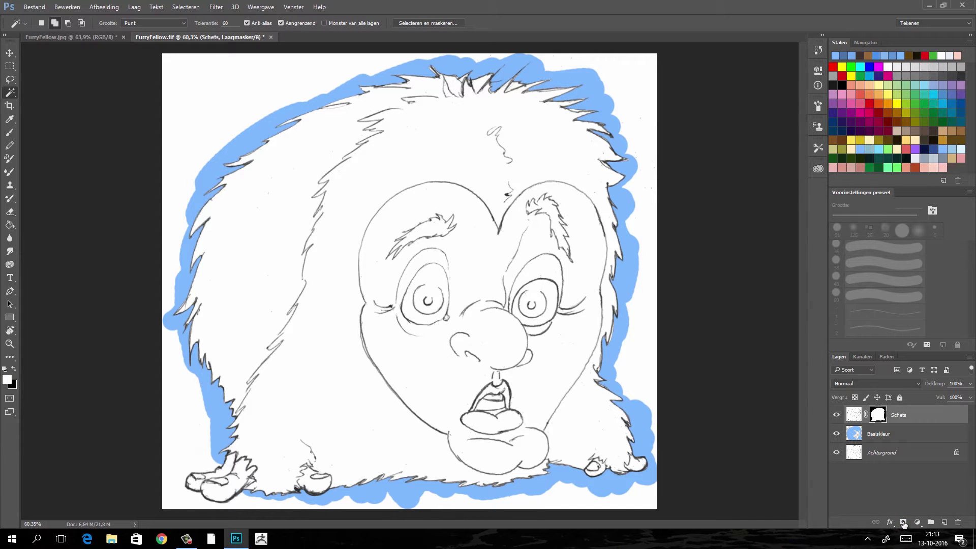
{"action": "left_click", "coordinate": [874, 383]}
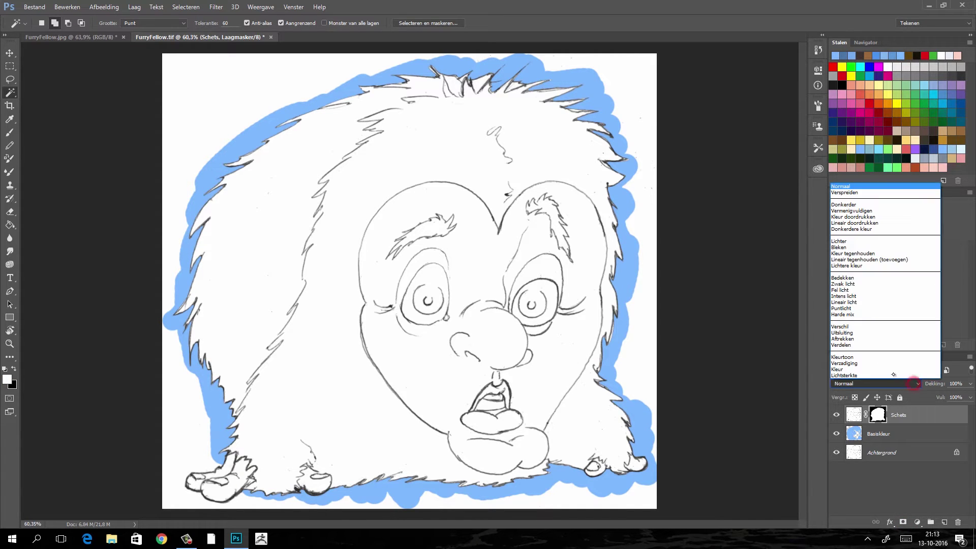
{"action": "left_click", "coordinate": [859, 214]}
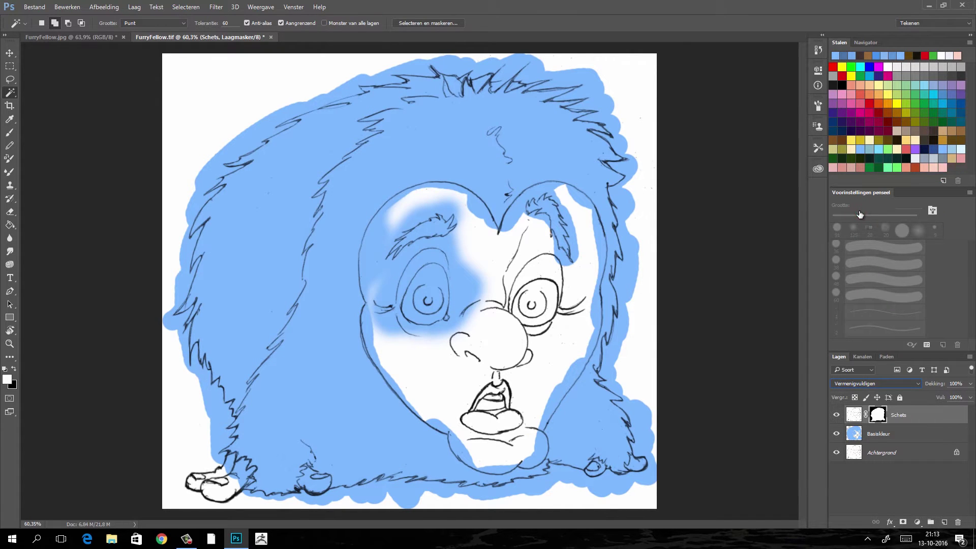
Step: Load the Schets mask as a selection and use it to mask Basiskleur
{"action": "left_click", "coordinate": [878, 436]}
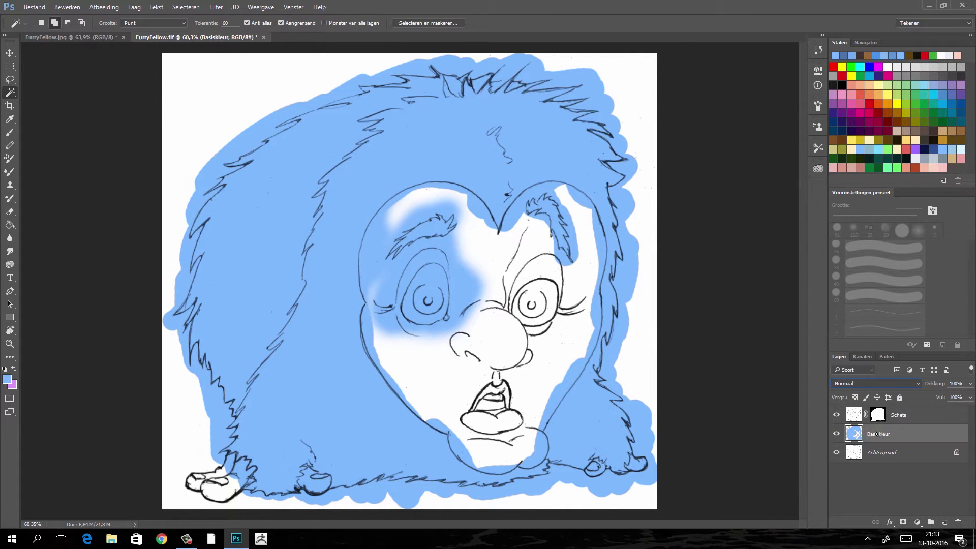
{"action": "right_click", "coordinate": [879, 416]}
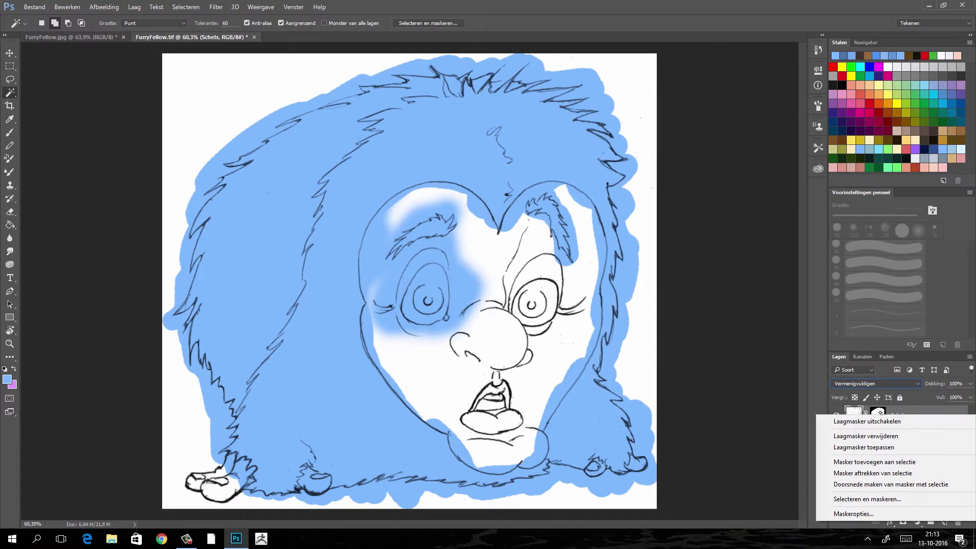
{"action": "left_click", "coordinate": [880, 415]}
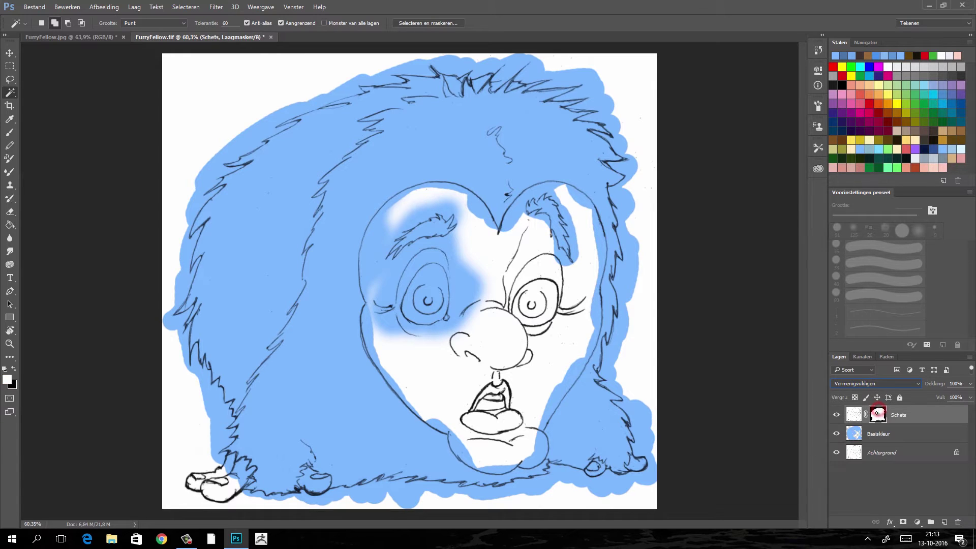
{"action": "right_click", "coordinate": [880, 415]}
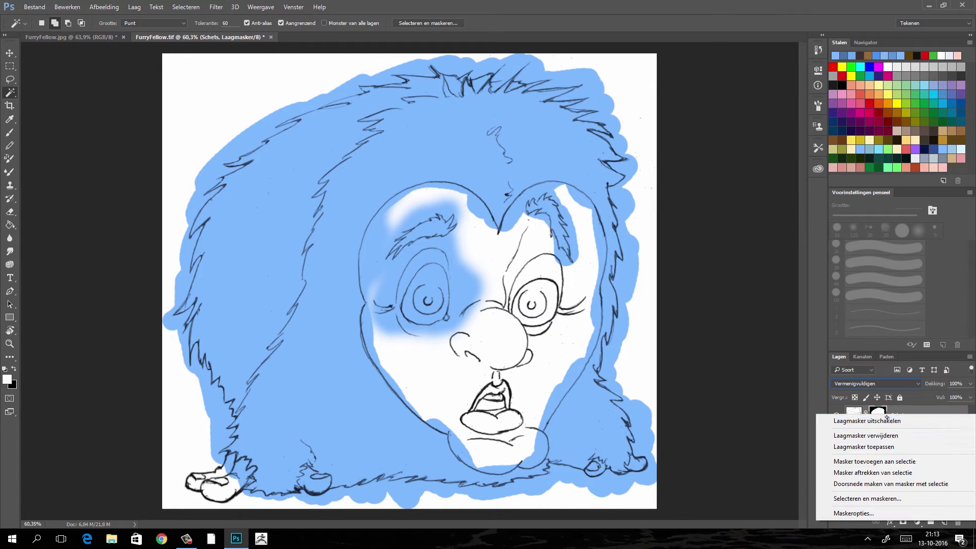
{"action": "left_click", "coordinate": [906, 463]}
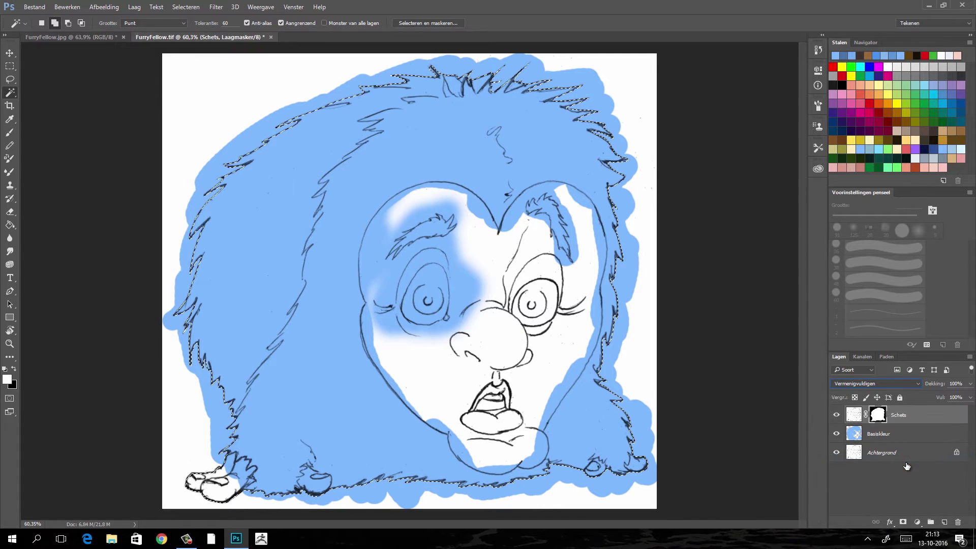
{"action": "left_click", "coordinate": [900, 433]}
{"action": "left_click", "coordinate": [904, 522]}
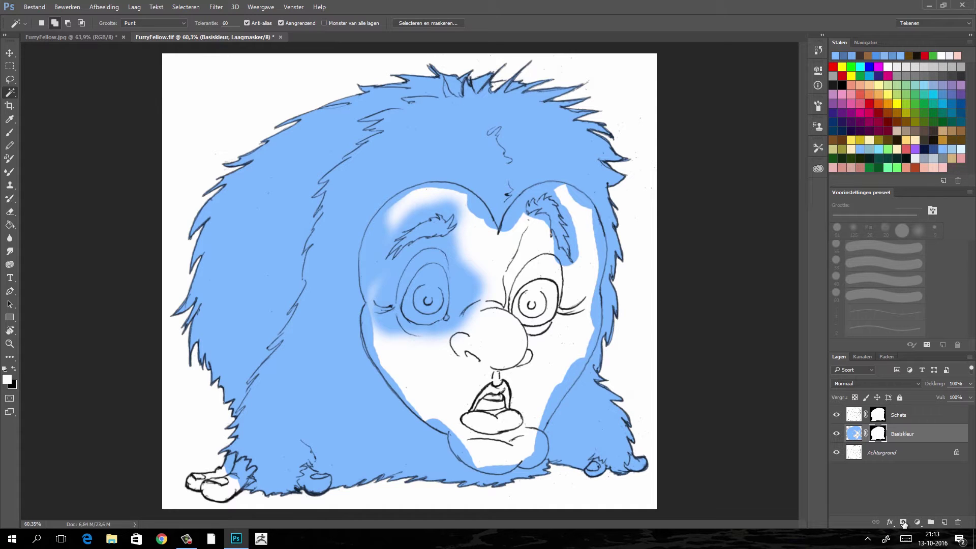
{"action": "left_click", "coordinate": [855, 434]}
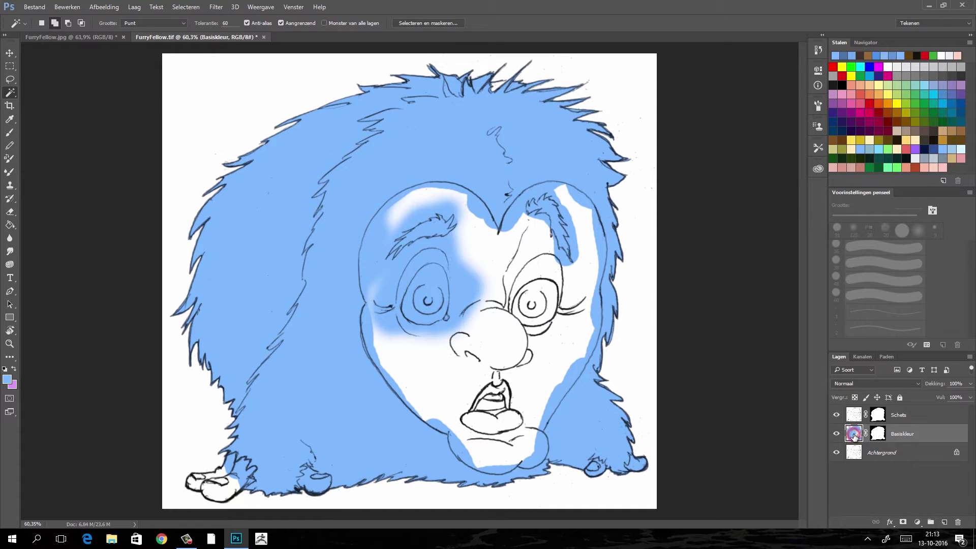
{"action": "left_click", "coordinate": [878, 434]}
{"action": "left_click", "coordinate": [853, 434]}
Step: Paint the face, cheeks, jaw and forehead pale skin pink on Basiskleur
{"action": "scroll", "coordinate": [488, 305], "scroll_direction": "up", "scroll_amount": 5}
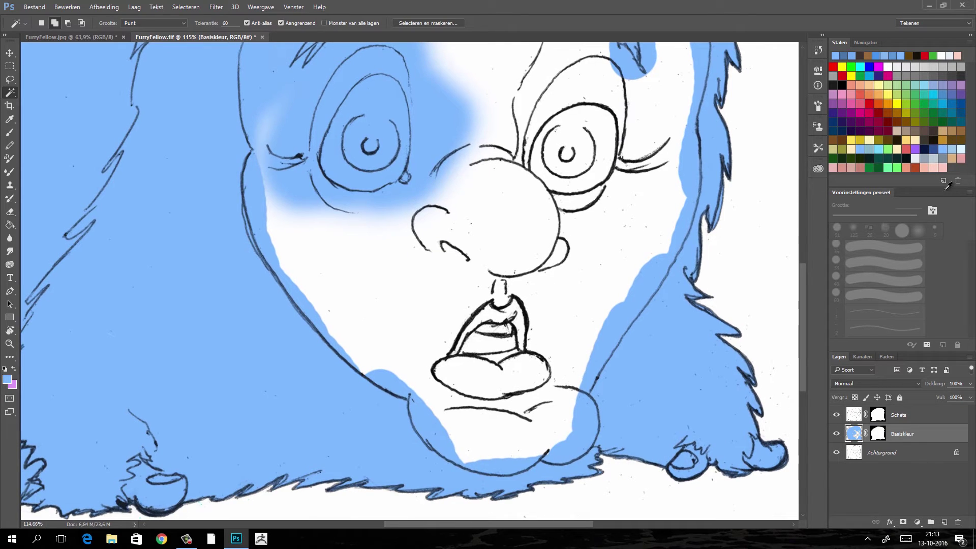
{"action": "left_click", "coordinate": [934, 168]}
{"action": "key", "text": "b"}
{"action": "mouse_move", "coordinate": [254, 157]}
{"action": "left_mouse_down"}
{"action": "mouse_move", "coordinate": [269, 214]}
{"action": "mouse_move", "coordinate": [375, 311]}
{"action": "left_mouse_up"}
{"action": "left_click", "coordinate": [377, 308]}
{"action": "left_click", "coordinate": [414, 301]}
{"action": "mouse_move", "coordinate": [356, 346]}
{"action": "left_mouse_down"}
{"action": "mouse_move", "coordinate": [440, 396]}
{"action": "mouse_move", "coordinate": [262, 96]}
{"action": "left_mouse_up"}
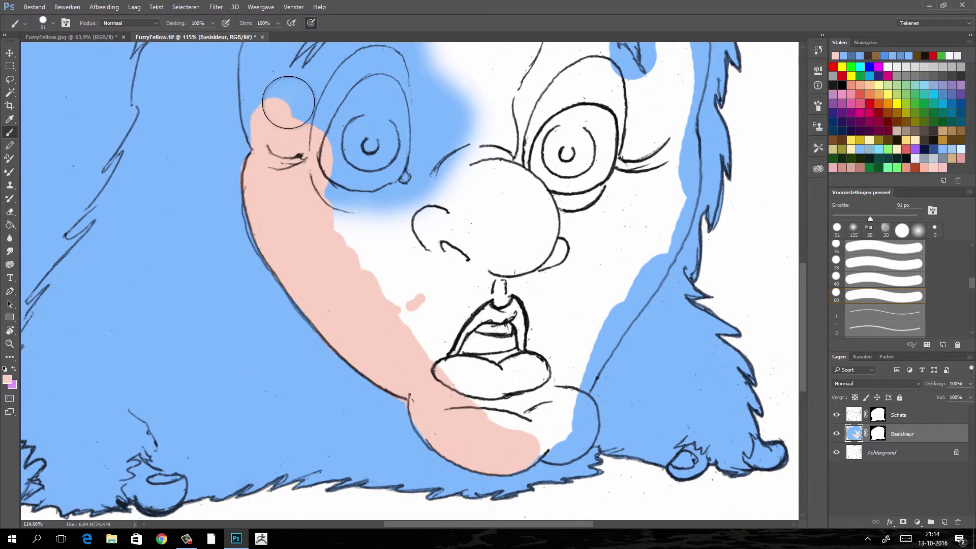
{"action": "left_click_drag", "start_coordinate": [262, 147], "coordinate": [299, 279]}
{"action": "mouse_move", "coordinate": [323, 108]}
{"action": "left_mouse_down"}
{"action": "mouse_move", "coordinate": [524, 147]}
{"action": "mouse_move", "coordinate": [446, 119]}
{"action": "mouse_move", "coordinate": [471, 197]}
{"action": "mouse_move", "coordinate": [697, 83]}
{"action": "mouse_move", "coordinate": [691, 197]}
{"action": "mouse_move", "coordinate": [584, 148]}
{"action": "mouse_move", "coordinate": [530, 218]}
{"action": "mouse_move", "coordinate": [458, 407]}
{"action": "mouse_move", "coordinate": [731, 302]}
{"action": "left_mouse_up"}
{"action": "scroll", "coordinate": [731, 302], "scroll_direction": "down", "scroll_amount": 5}
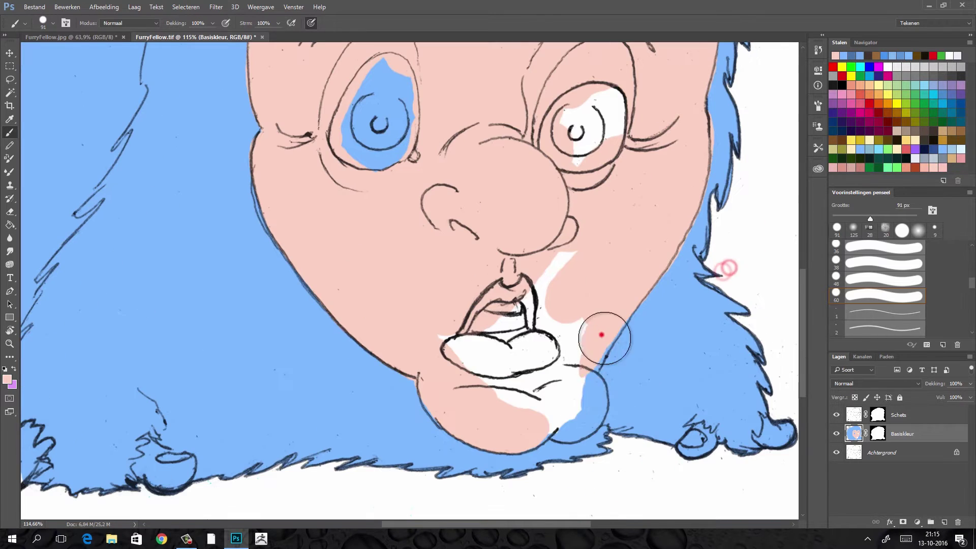
{"action": "left_click_drag", "start_coordinate": [605, 338], "coordinate": [584, 285]}
Step: Paint the middle and left feet pink and the lips red
{"action": "scroll", "coordinate": [585, 305], "scroll_direction": "down", "scroll_amount": 4}
{"action": "scroll", "coordinate": [676, 356], "scroll_direction": "left", "scroll_amount": 5}
{"action": "scroll", "coordinate": [675, 355], "scroll_direction": "down", "scroll_amount": 1}
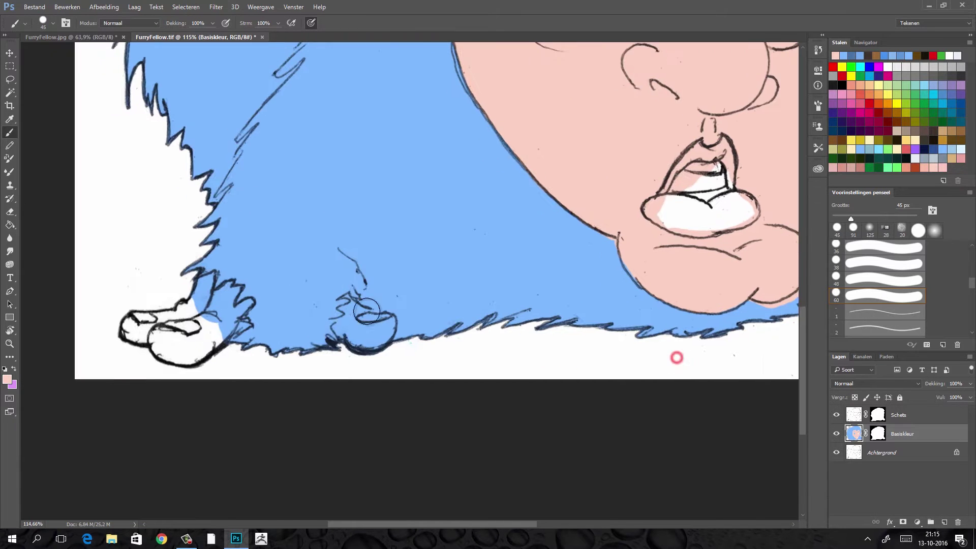
{"action": "left_click_drag", "start_coordinate": [351, 305], "coordinate": [379, 330]}
{"action": "mouse_move", "coordinate": [163, 351]}
{"action": "left_mouse_down"}
{"action": "mouse_move", "coordinate": [208, 331]}
{"action": "mouse_move", "coordinate": [182, 343]}
{"action": "mouse_move", "coordinate": [203, 311]}
{"action": "left_mouse_up"}
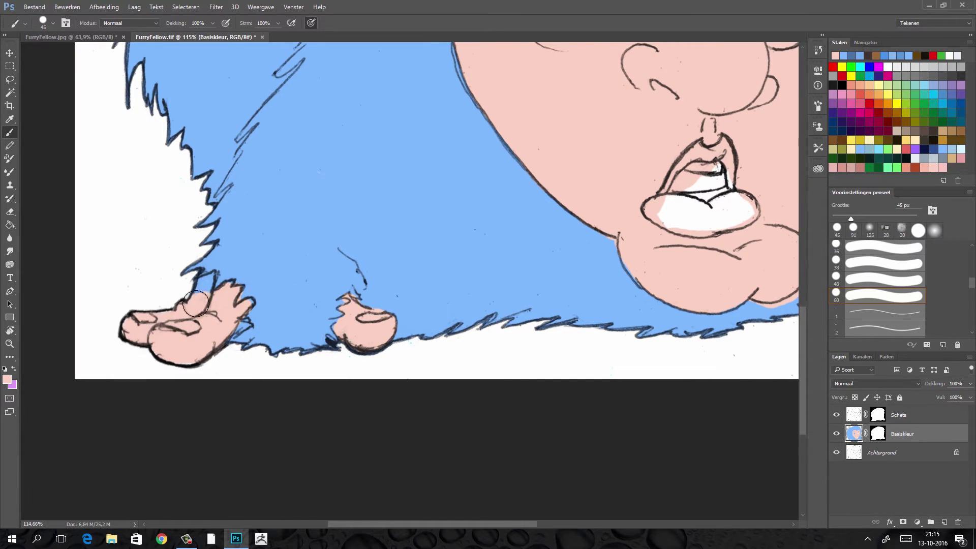
{"action": "scroll", "coordinate": [181, 355], "scroll_direction": "up", "scroll_amount": 3}
{"action": "scroll", "coordinate": [181, 355], "scroll_direction": "up", "scroll_amount": 3}
{"action": "left_click", "coordinate": [833, 66]}
{"action": "mouse_move", "coordinate": [356, 407]}
{"action": "left_mouse_down"}
{"action": "mouse_move", "coordinate": [477, 400]}
{"action": "mouse_move", "coordinate": [366, 407]}
{"action": "mouse_move", "coordinate": [396, 345]}
{"action": "mouse_move", "coordinate": [458, 356]}
{"action": "mouse_move", "coordinate": [407, 343]}
{"action": "left_mouse_up"}
Step: Paint the mouth interior dark red
{"action": "left_click", "coordinate": [316, 172]}
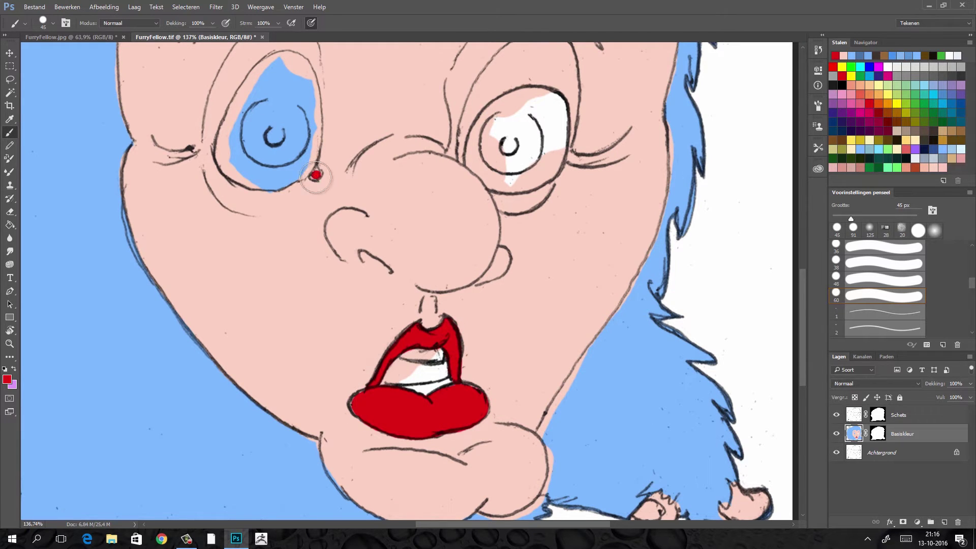
{"action": "left_click_drag", "start_coordinate": [325, 178], "coordinate": [415, 239]}
{"action": "left_click", "coordinate": [502, 412], "text": "alt"}
{"action": "left_click", "coordinate": [888, 122]}
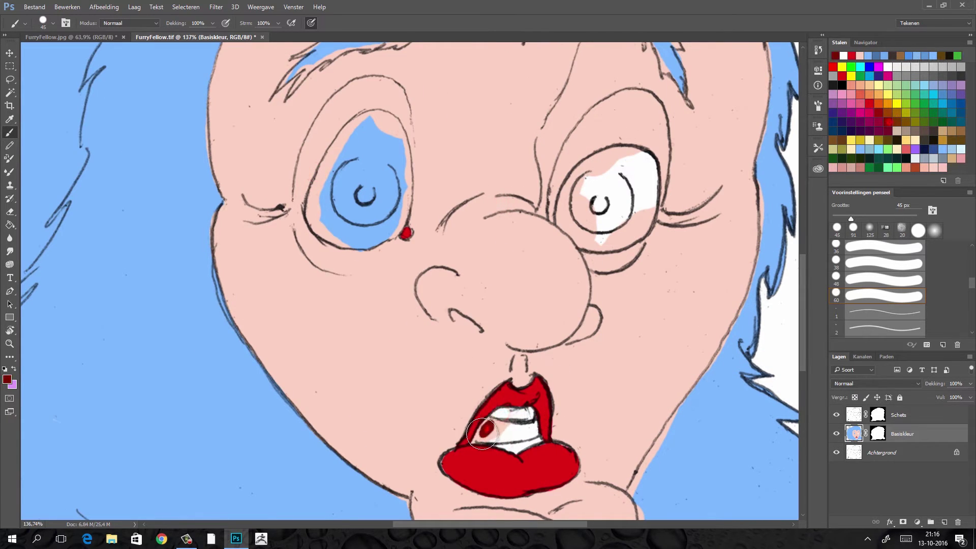
{"action": "left_click_drag", "start_coordinate": [473, 437], "coordinate": [534, 419]}
Step: Paint a dark brown nostril and dark brown pupils in both eyes
{"action": "left_click", "coordinate": [898, 138]}
{"action": "left_click_drag", "start_coordinate": [453, 313], "coordinate": [481, 331]}
{"action": "left_click_drag", "start_coordinate": [595, 200], "coordinate": [604, 206]}
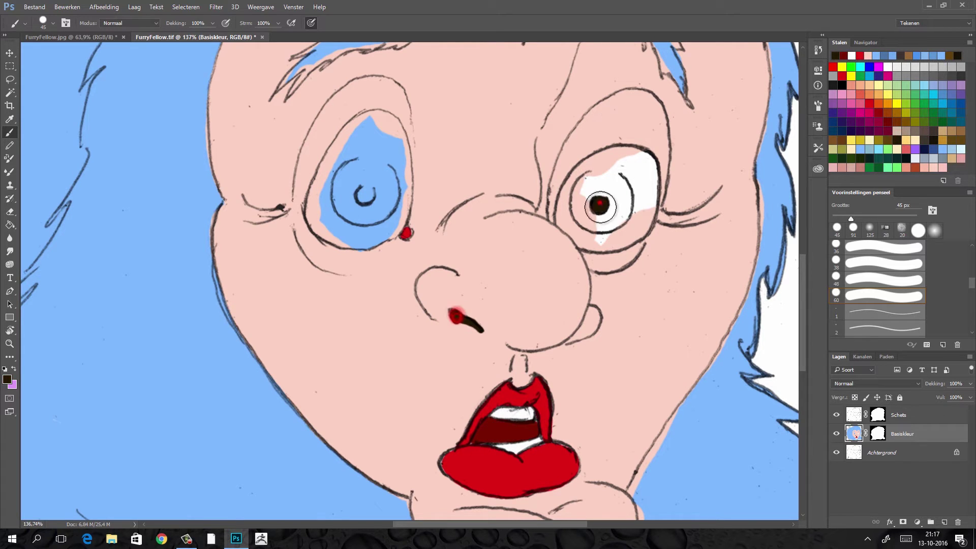
{"action": "left_click_drag", "start_coordinate": [361, 193], "coordinate": [369, 199]}
Step: Paint both irises green and the eyeballs around them white
{"action": "left_click", "coordinate": [925, 112]}
{"action": "mouse_move", "coordinate": [350, 168]}
{"action": "left_mouse_down"}
{"action": "mouse_move", "coordinate": [350, 213]}
{"action": "mouse_move", "coordinate": [375, 181]}
{"action": "left_mouse_up"}
{"action": "left_click_drag", "start_coordinate": [575, 194], "coordinate": [630, 213]}
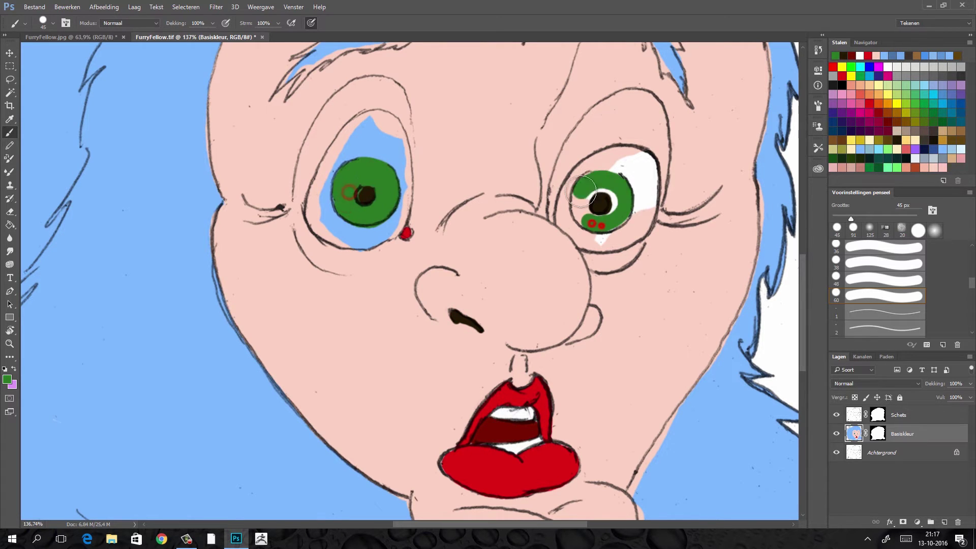
{"action": "left_click_drag", "start_coordinate": [585, 173], "coordinate": [625, 224]}
{"action": "left_click", "coordinate": [860, 56]}
{"action": "mouse_move", "coordinate": [315, 203]}
{"action": "left_mouse_down"}
{"action": "mouse_move", "coordinate": [386, 122]}
{"action": "mouse_move", "coordinate": [328, 232]}
{"action": "mouse_move", "coordinate": [327, 192]}
{"action": "mouse_move", "coordinate": [355, 142]}
{"action": "left_mouse_up"}
{"action": "mouse_move", "coordinate": [585, 239]}
{"action": "left_mouse_down"}
{"action": "mouse_move", "coordinate": [632, 157]}
{"action": "mouse_move", "coordinate": [620, 250]}
{"action": "mouse_move", "coordinate": [605, 244]}
{"action": "left_mouse_up"}
Step: With the sketch hidden, cover the right eye's outer corner with sampled skin pink
{"action": "left_click", "coordinate": [836, 415]}
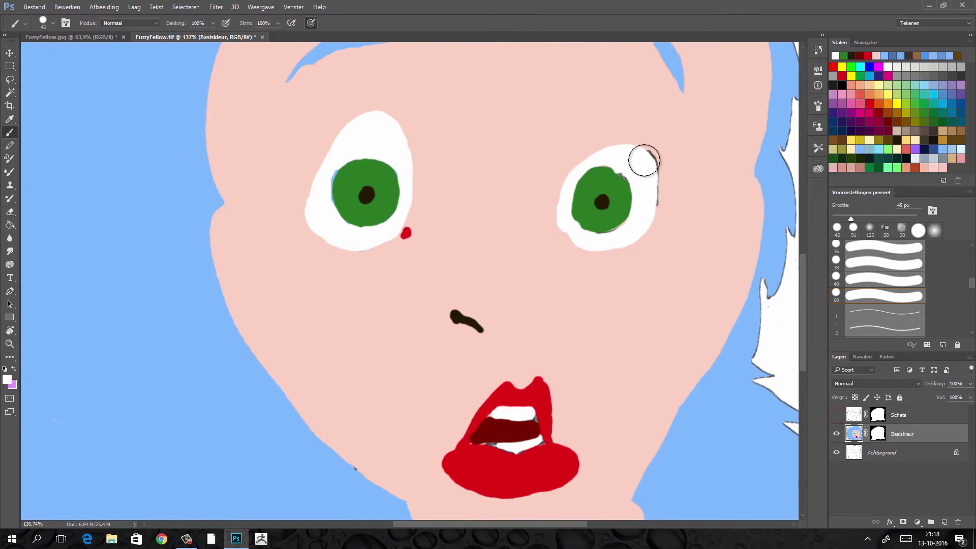
{"action": "left_click", "coordinate": [653, 147], "text": "alt"}
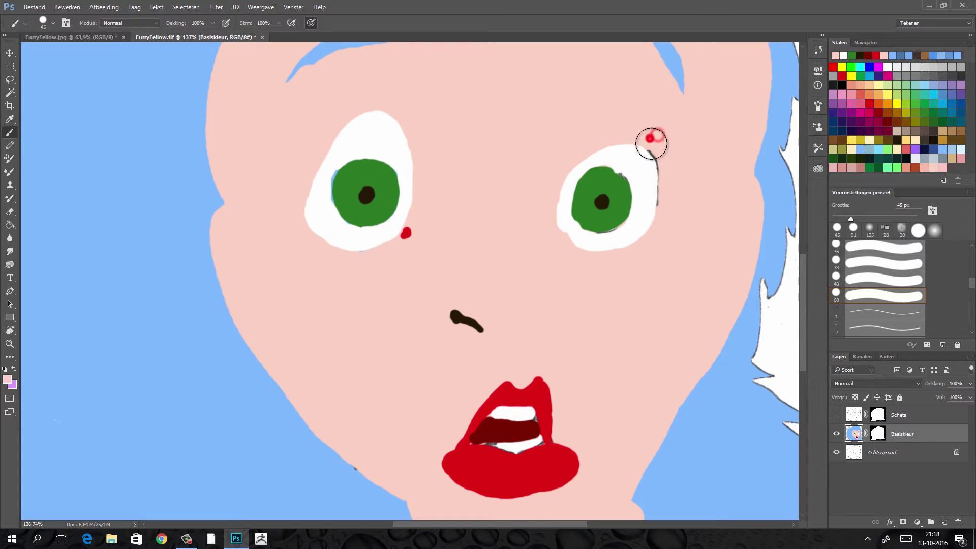
{"action": "mouse_move", "coordinate": [649, 142]}
{"action": "left_mouse_down"}
{"action": "mouse_move", "coordinate": [662, 161]}
{"action": "mouse_move", "coordinate": [663, 210]}
{"action": "left_mouse_up"}
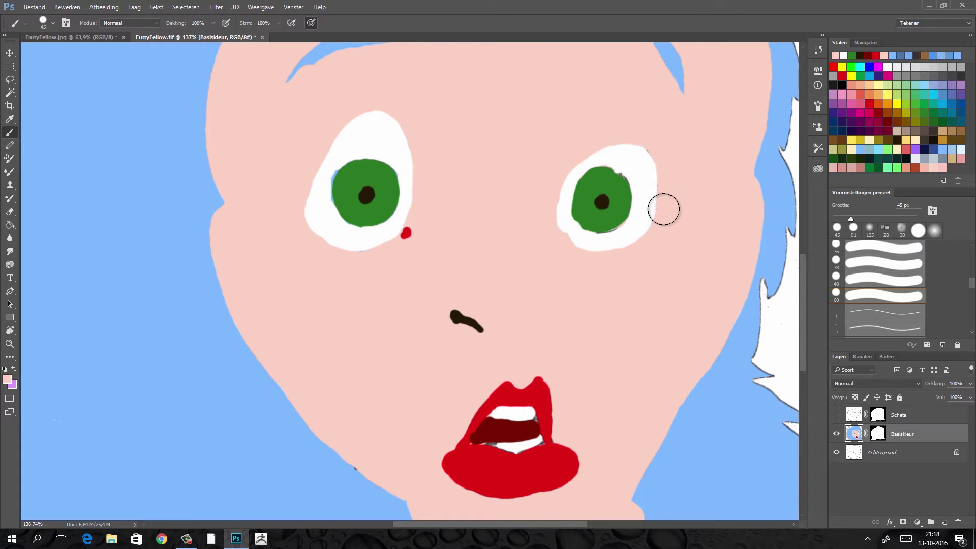
{"action": "left_click", "coordinate": [472, 464], "text": "alt"}
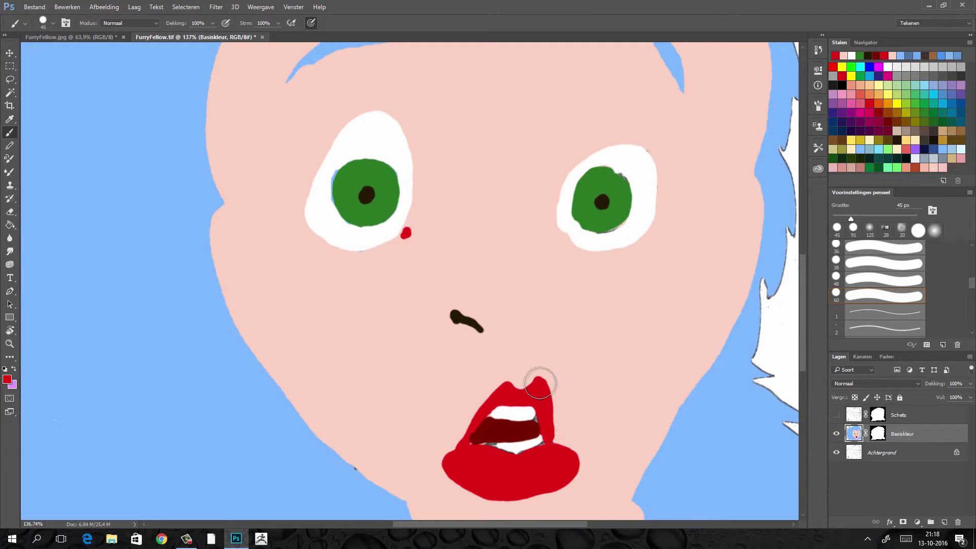
{"action": "scroll", "coordinate": [544, 434], "scroll_direction": "down", "scroll_amount": 3}
{"action": "scroll", "coordinate": [544, 434], "scroll_direction": "up", "scroll_amount": 2}
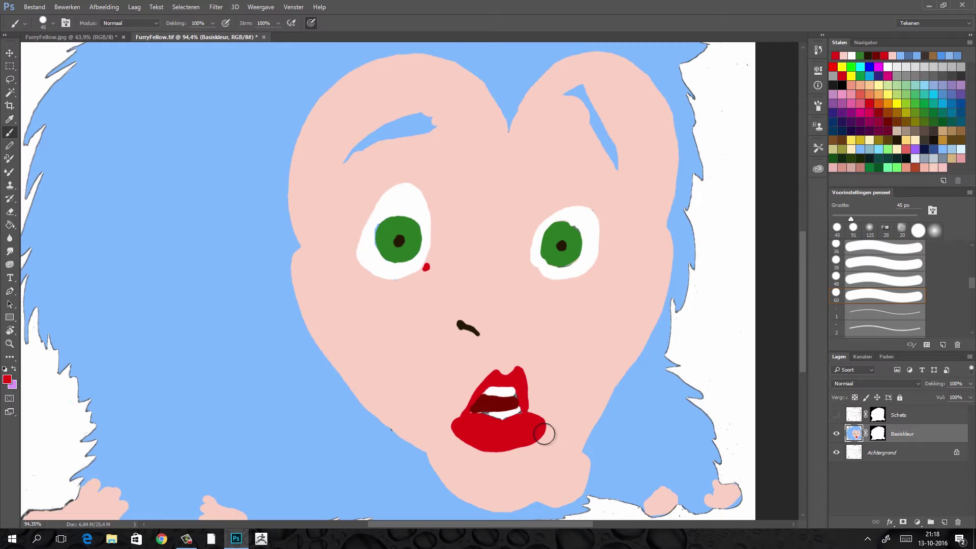
Step: Show the sketch again and paint both eyebrow gaps light blue with a smaller brush
{"action": "left_click", "coordinate": [830, 416]}
{"action": "scroll", "coordinate": [465, 206], "scroll_direction": "down", "scroll_amount": 3}
{"action": "scroll", "coordinate": [466, 205], "scroll_direction": "up", "scroll_amount": 4}
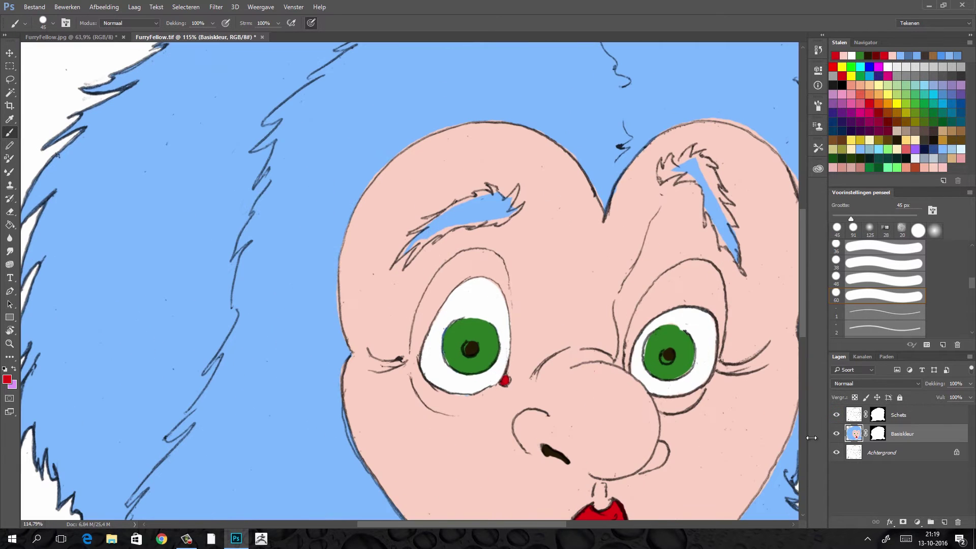
{"action": "left_click", "coordinate": [485, 208], "text": "alt"}
{"action": "key", "text": "bracketleft"}
{"action": "key", "text": "bracketleft"}
{"action": "key", "text": "bracketleft"}
{"action": "key", "text": "bracketleft"}
{"action": "mouse_move", "coordinate": [465, 206]}
{"action": "left_mouse_down"}
{"action": "mouse_move", "coordinate": [396, 259]}
{"action": "mouse_move", "coordinate": [483, 221]}
{"action": "mouse_move", "coordinate": [486, 194]}
{"action": "left_mouse_up"}
{"action": "mouse_move", "coordinate": [661, 168]}
{"action": "left_mouse_down"}
{"action": "mouse_move", "coordinate": [676, 178]}
{"action": "mouse_move", "coordinate": [712, 160]}
{"action": "mouse_move", "coordinate": [734, 216]}
{"action": "left_mouse_up"}
{"action": "scroll", "coordinate": [734, 216], "scroll_direction": "down", "scroll_amount": 4}
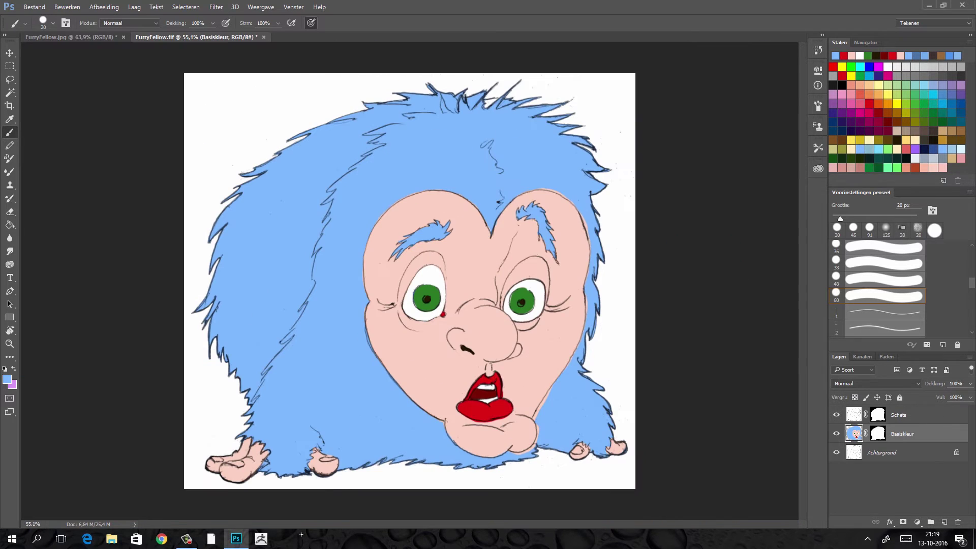
Step: Save the artwork as a layered Photoshop file named FurryFellow1.psd
{"action": "left_click", "coordinate": [34, 7]}
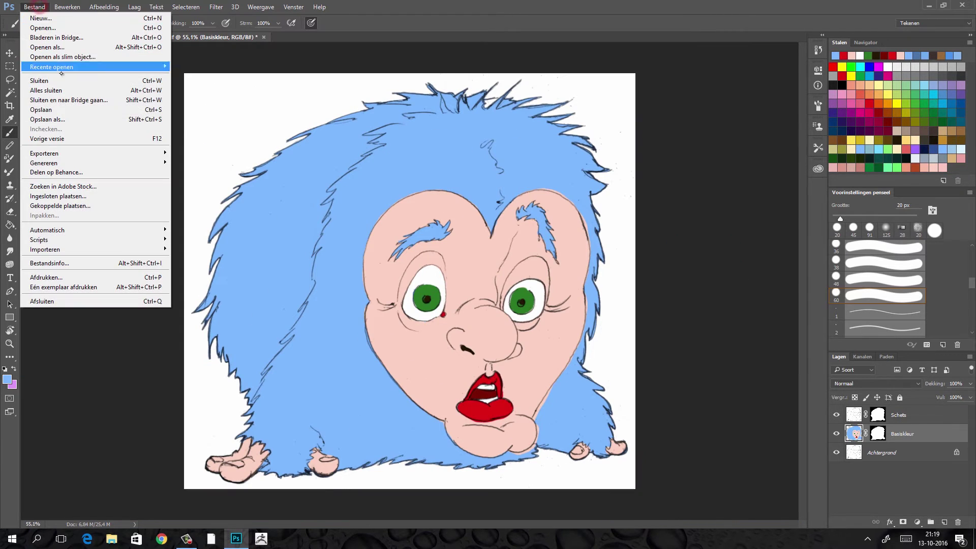
{"action": "left_click", "coordinate": [55, 120]}
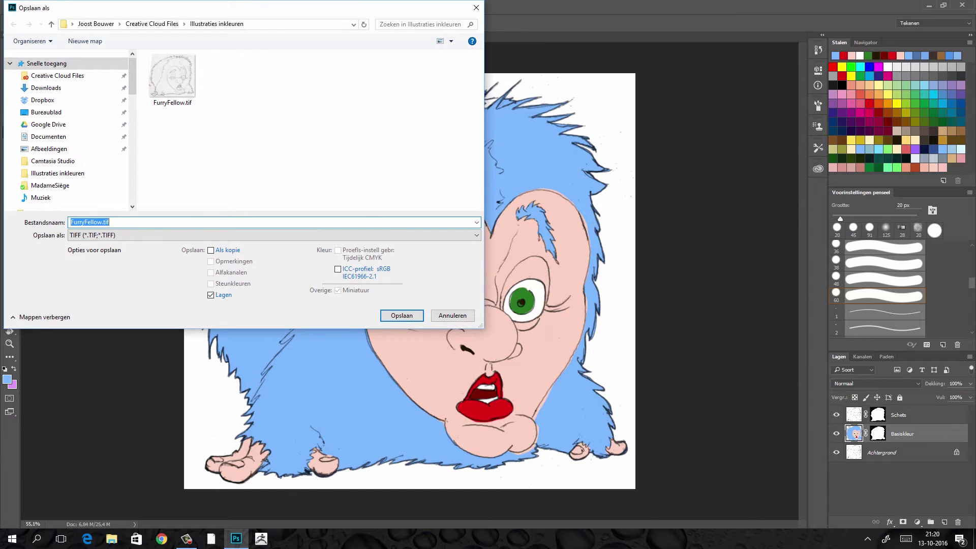
{"action": "left_click", "coordinate": [159, 235]}
{"action": "left_click", "coordinate": [159, 246]}
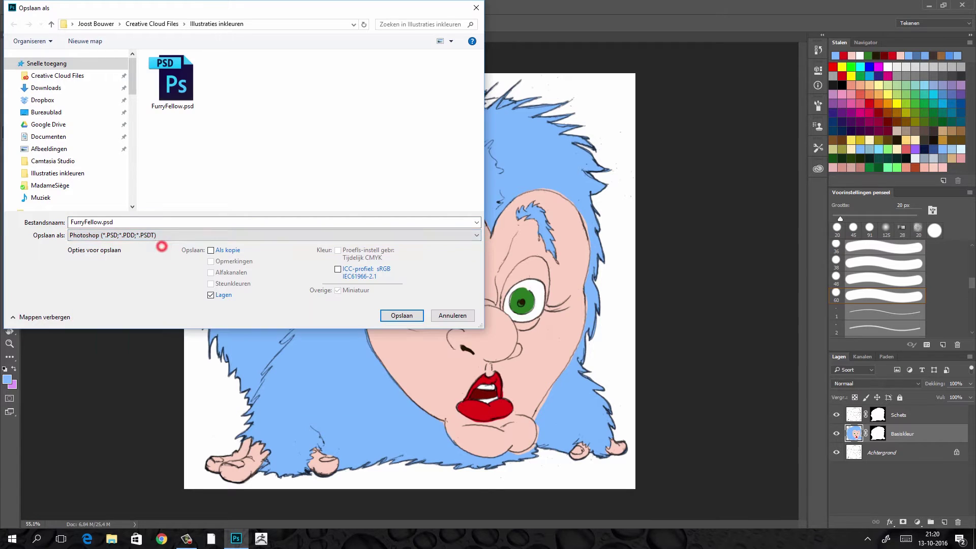
{"action": "left_click", "coordinate": [125, 222]}
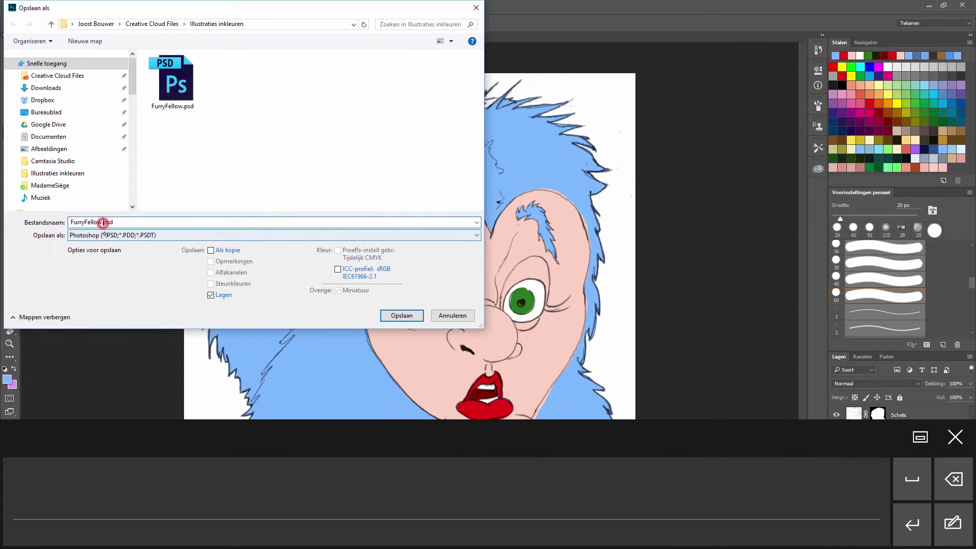
{"action": "type", "text": "1"}
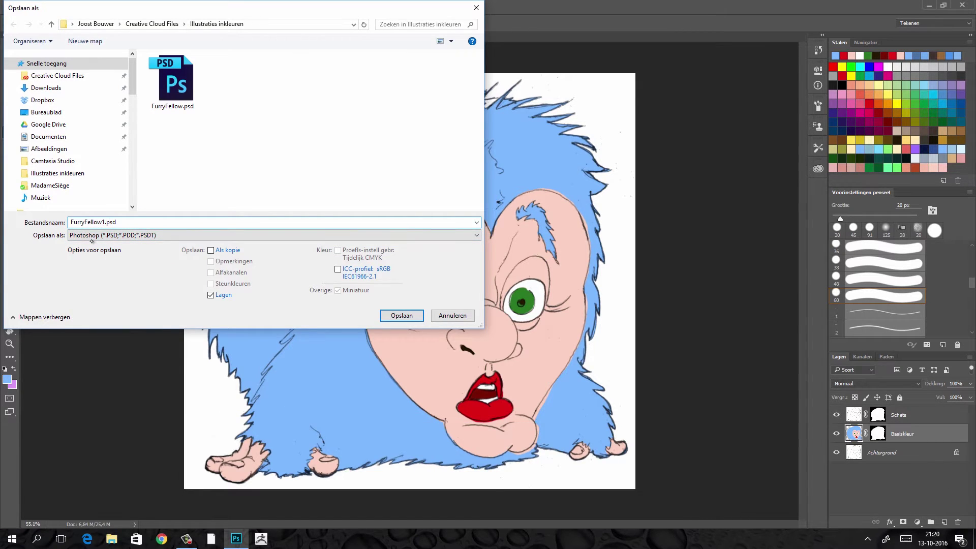
{"action": "key", "text": "Return"}
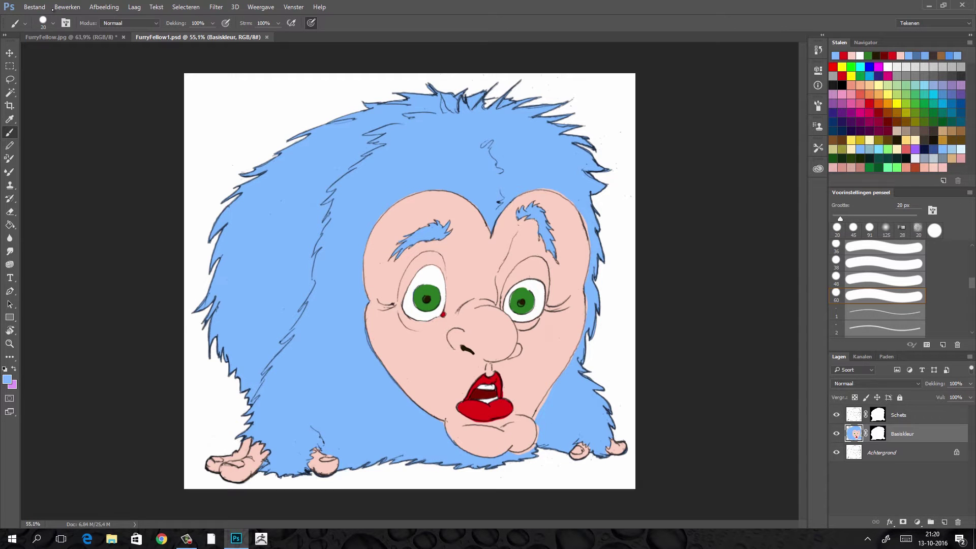
Step: Create a new 64×64 px greyscale document and zoom in on it
{"action": "left_click", "coordinate": [35, 6]}
{"action": "left_click", "coordinate": [44, 18]}
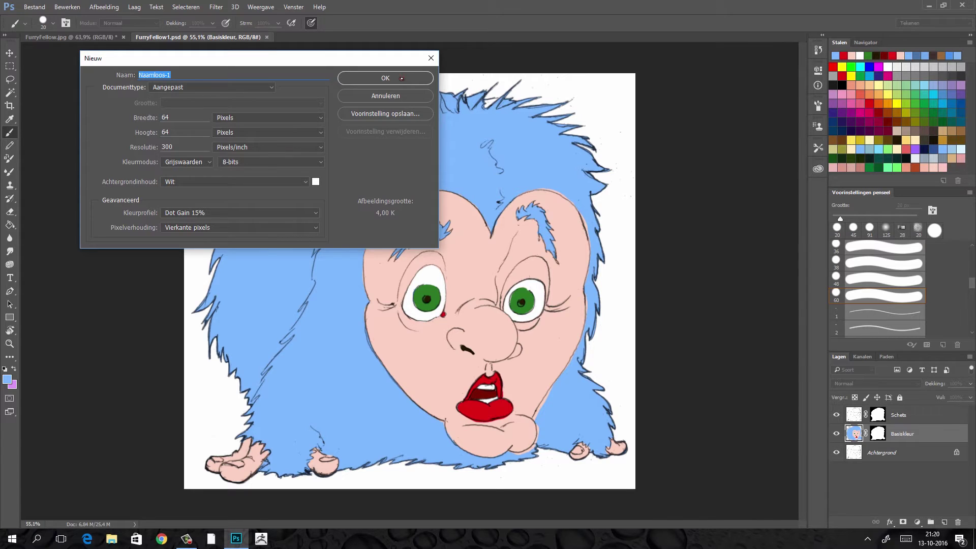
{"action": "left_click", "coordinate": [401, 78]}
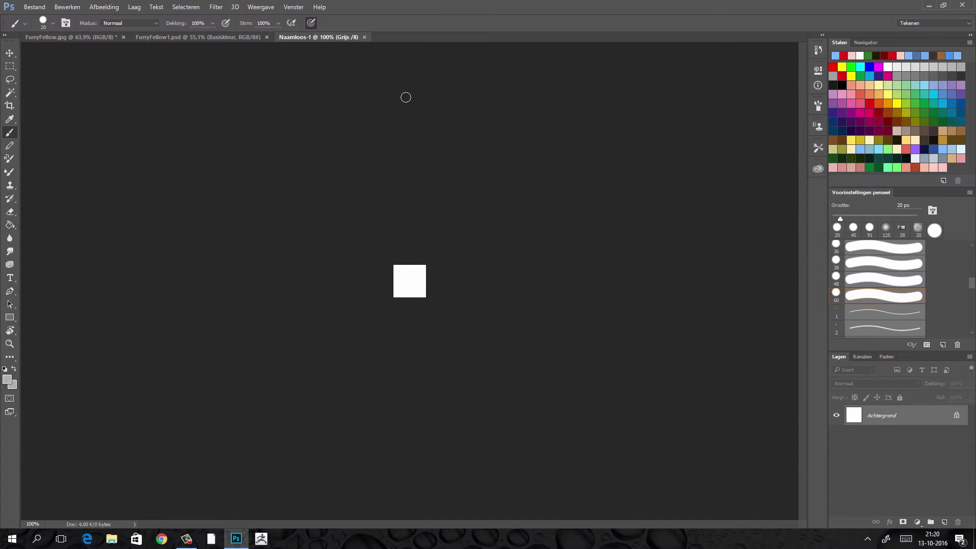
{"action": "scroll", "coordinate": [406, 97], "scroll_direction": "up", "scroll_amount": 2}
{"action": "scroll", "coordinate": [406, 97], "scroll_direction": "up", "scroll_amount": 2}
{"action": "scroll", "coordinate": [406, 97], "scroll_direction": "up", "scroll_amount": 1}
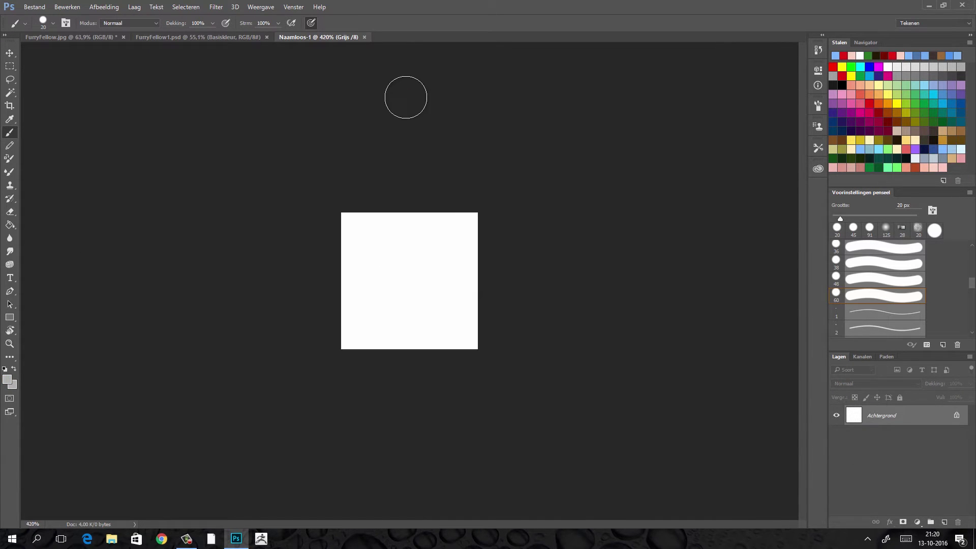
Step: Set the foreground colour to black and shrink the brush to 5 px
{"action": "left_click", "coordinate": [7, 379]}
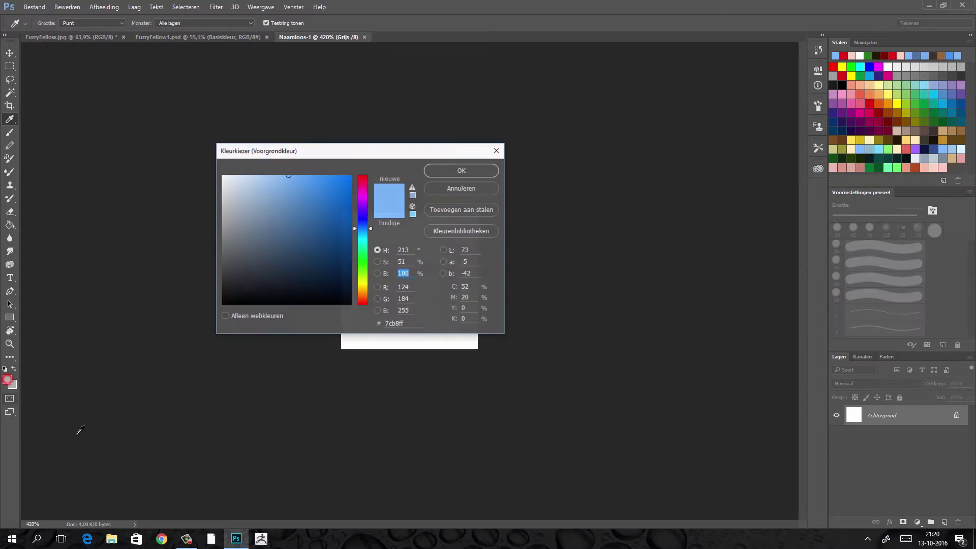
{"action": "left_click", "coordinate": [251, 335]}
{"action": "left_click", "coordinate": [443, 171]}
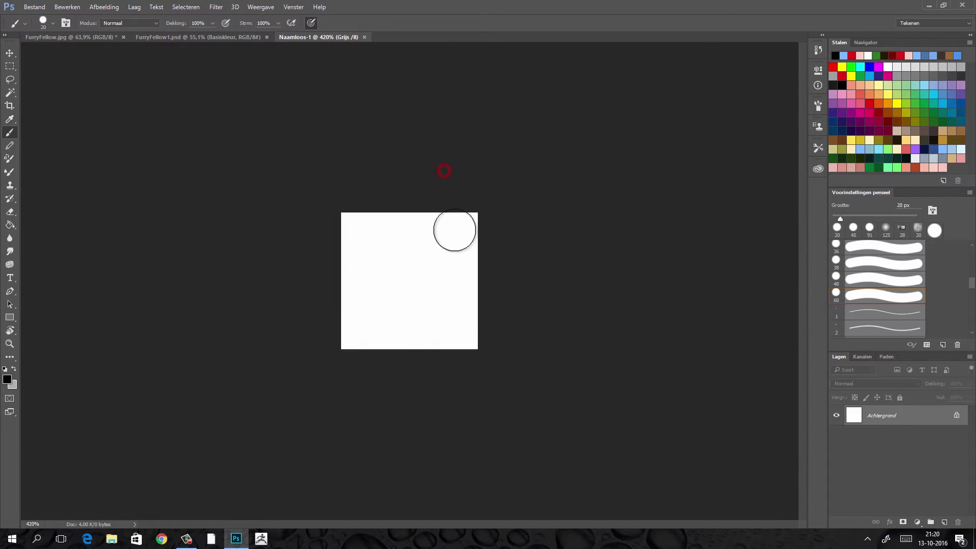
{"action": "key", "text": "bracketleft"}
{"action": "key", "text": "bracketleft"}
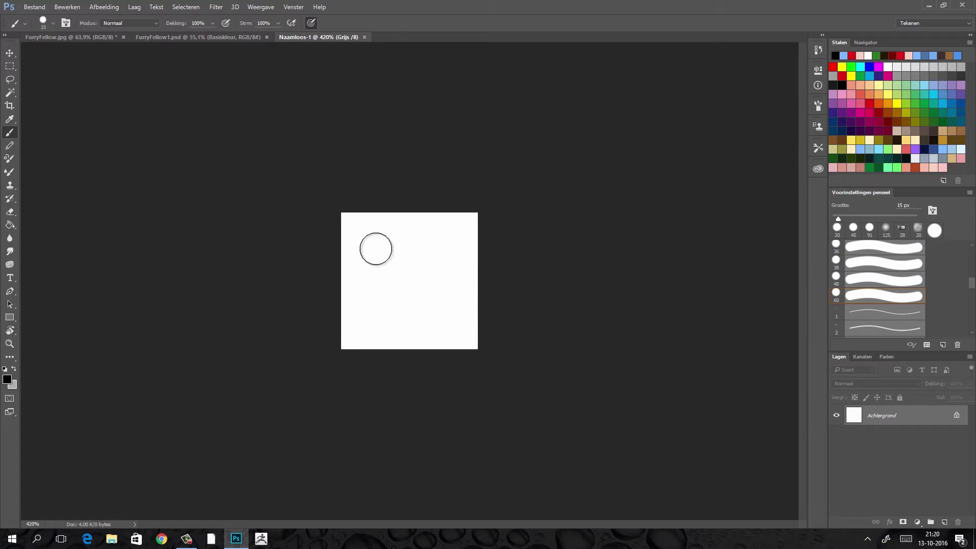
{"action": "key", "text": "bracketleft"}
{"action": "key", "text": "bracketleft"}
{"action": "key", "text": "bracketleft"}
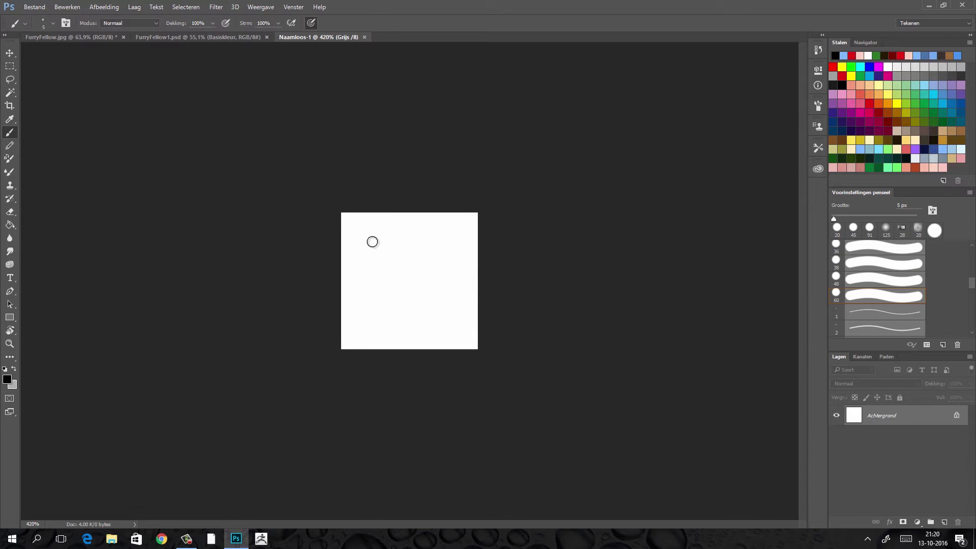
Step: Scatter small black and faint grey dots across the square
{"action": "left_click", "coordinate": [374, 242]}
{"action": "left_click", "coordinate": [423, 249]}
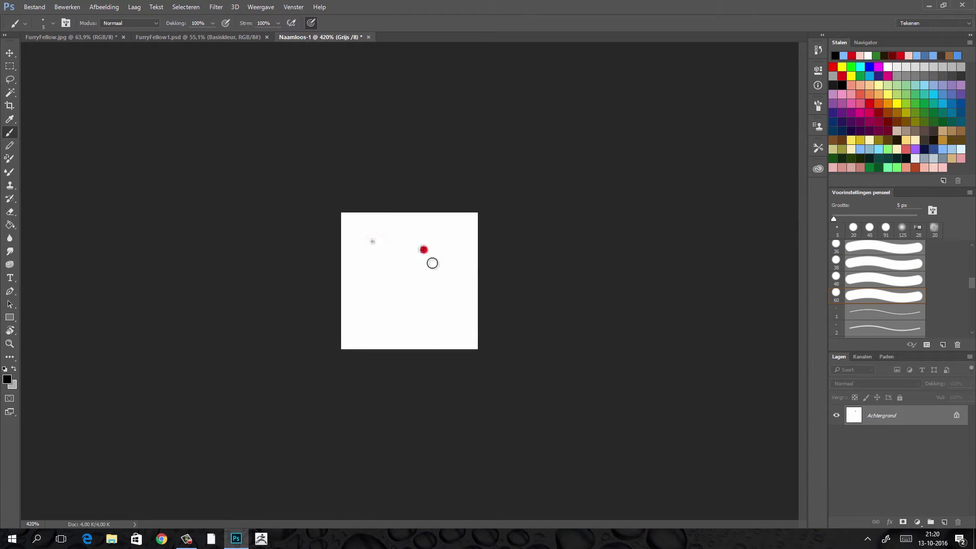
{"action": "left_click", "coordinate": [394, 292]}
{"action": "left_click", "coordinate": [443, 317]}
{"action": "left_click", "coordinate": [382, 329]}
{"action": "left_click", "coordinate": [442, 276]}
{"action": "left_click", "coordinate": [376, 266]}
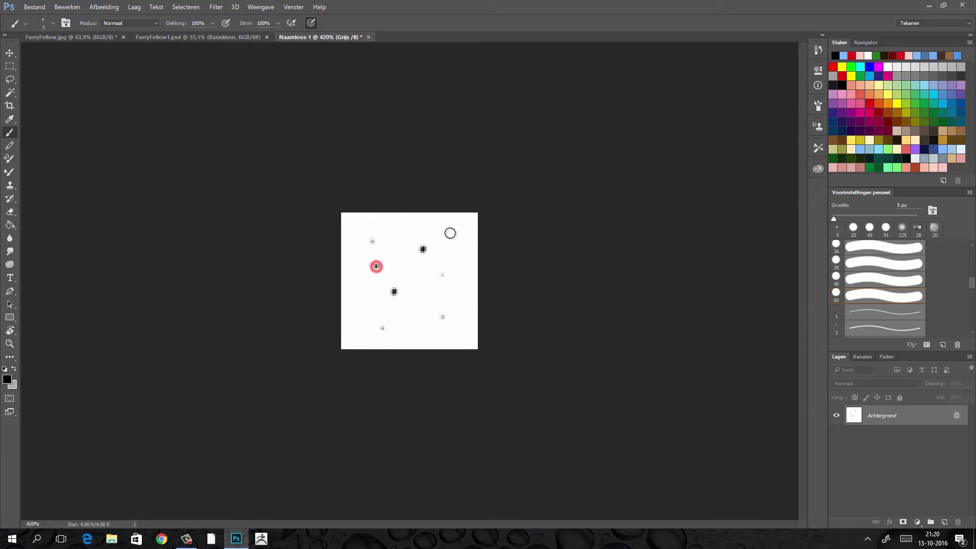
{"action": "left_click", "coordinate": [453, 233]}
{"action": "left_click", "coordinate": [421, 323]}
{"action": "left_click", "coordinate": [44, 7]}
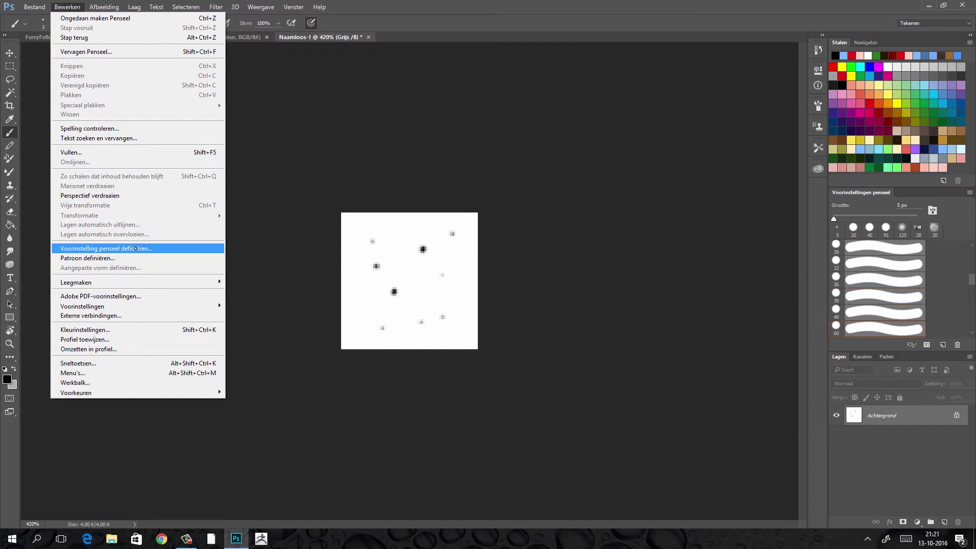
Step: Define the dot pattern as a brush preset named Haar
{"action": "left_click", "coordinate": [150, 249]}
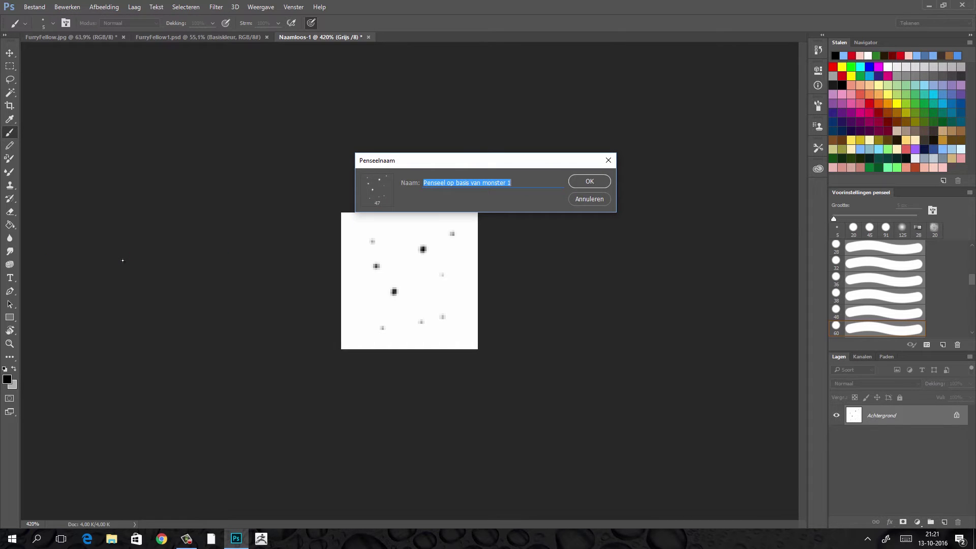
{"action": "type", "text": "Haar"}
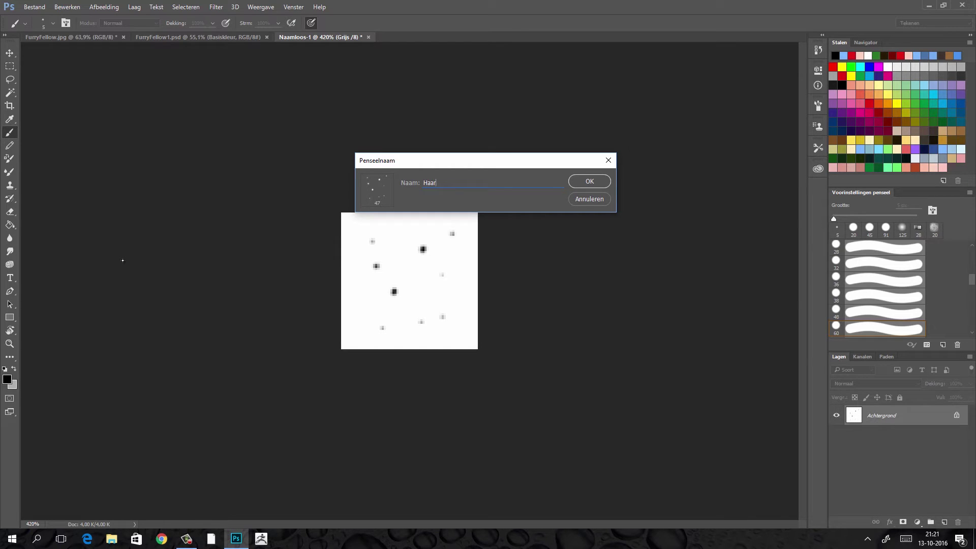
{"action": "key", "text": "Return"}
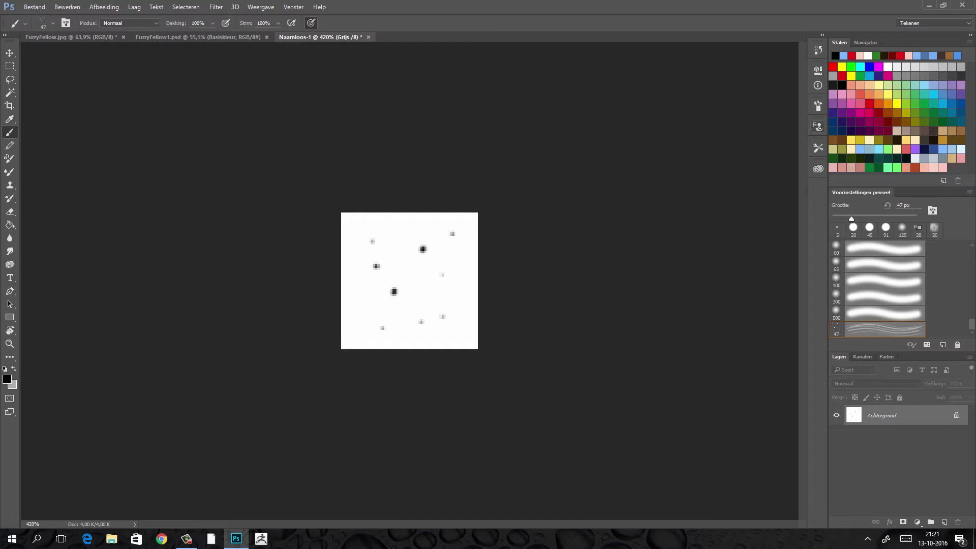
Step: Set the Haar brush spacing to 1%, enable Transfer, and close the scratch document
{"action": "left_click", "coordinate": [819, 106]}
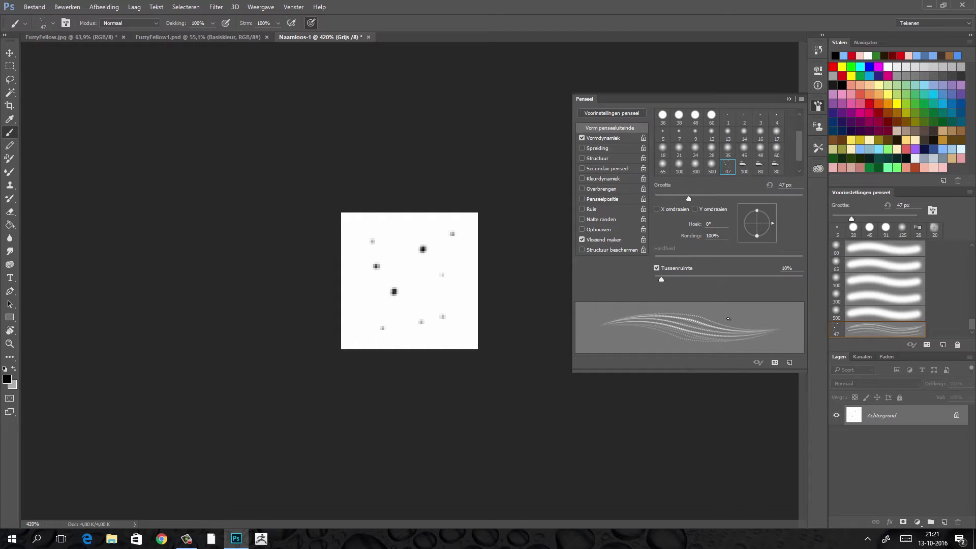
{"action": "left_click_drag", "start_coordinate": [661, 280], "coordinate": [652, 283]}
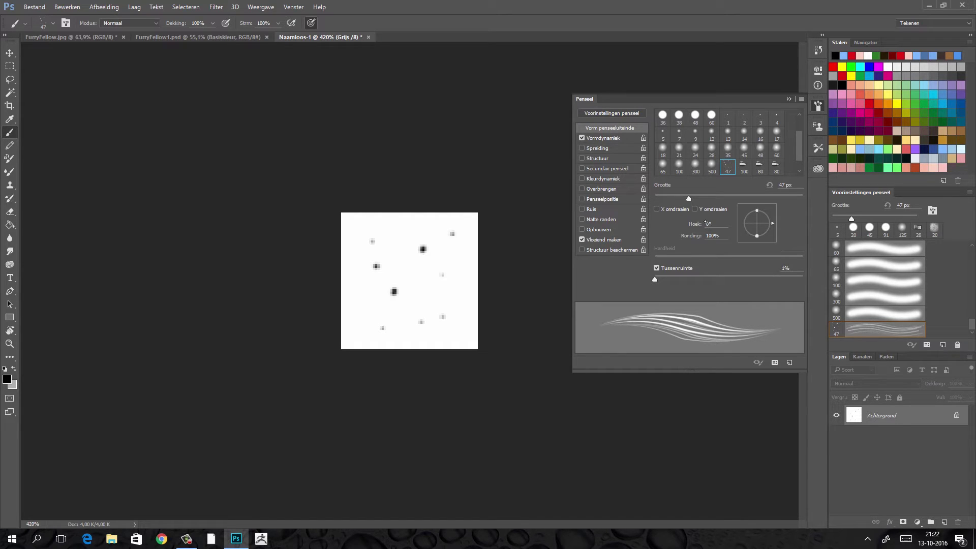
{"action": "left_click", "coordinate": [605, 139]}
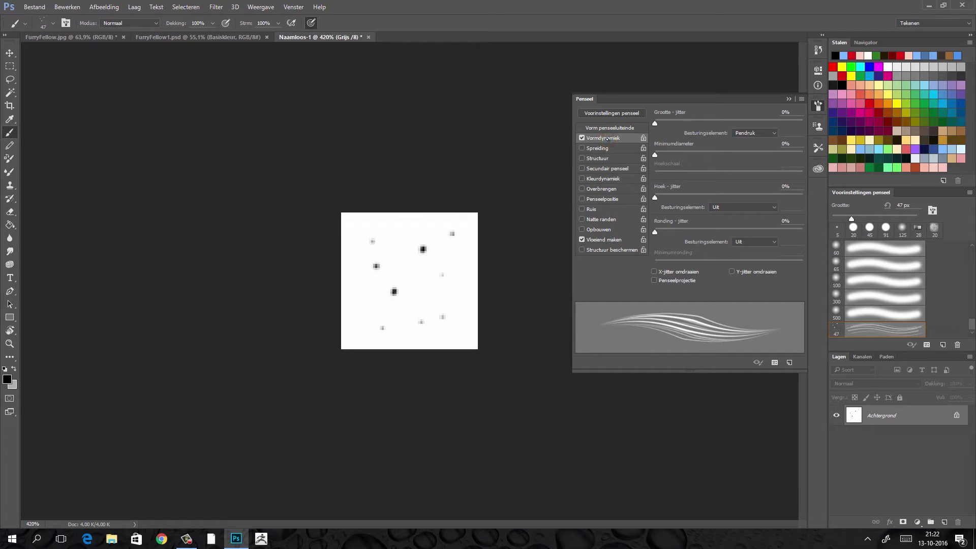
{"action": "left_click", "coordinate": [608, 189]}
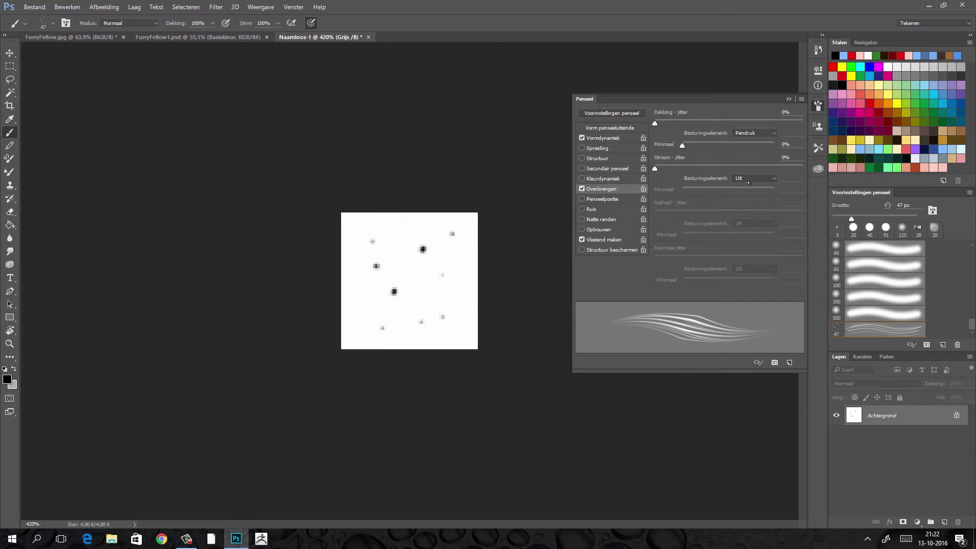
{"action": "left_click", "coordinate": [818, 105]}
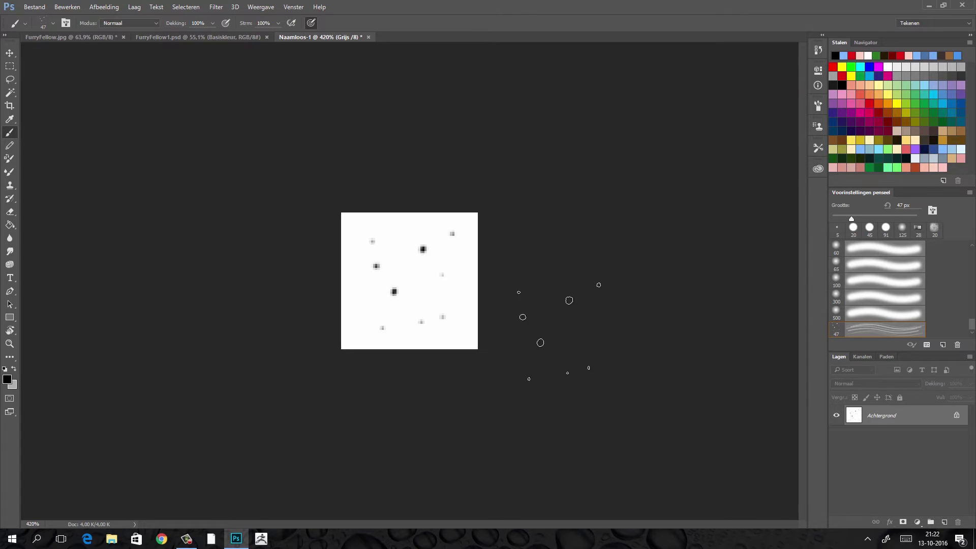
{"action": "left_click", "coordinate": [369, 37]}
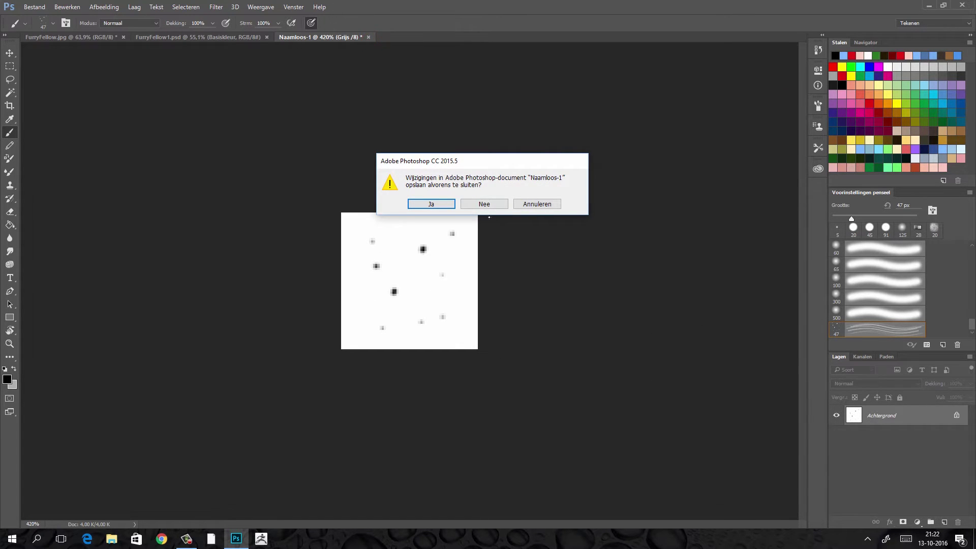
Step: Discard the scratch document, add a new layer named Textuur, and sample the fur blue
{"action": "left_click", "coordinate": [493, 205]}
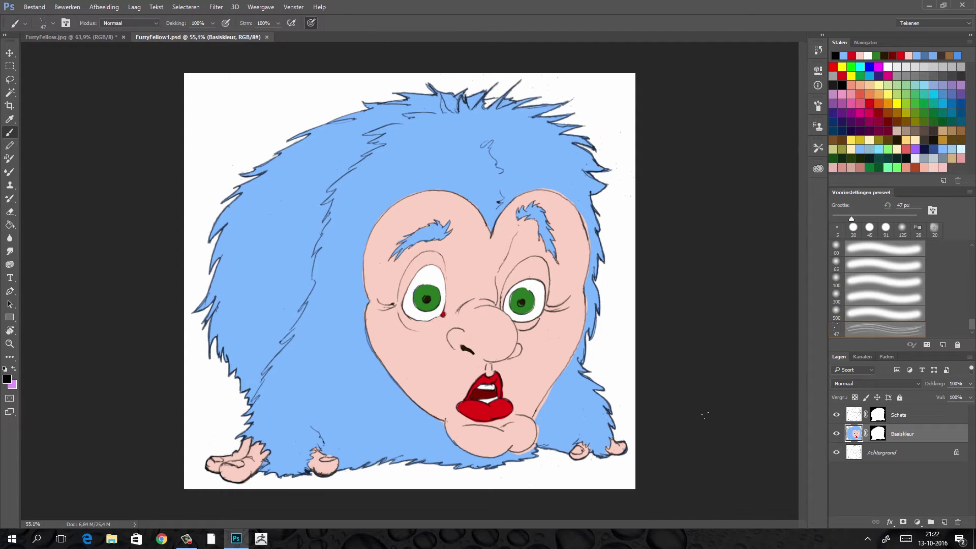
{"action": "key", "text": "ctrl+shift+alt+n"}
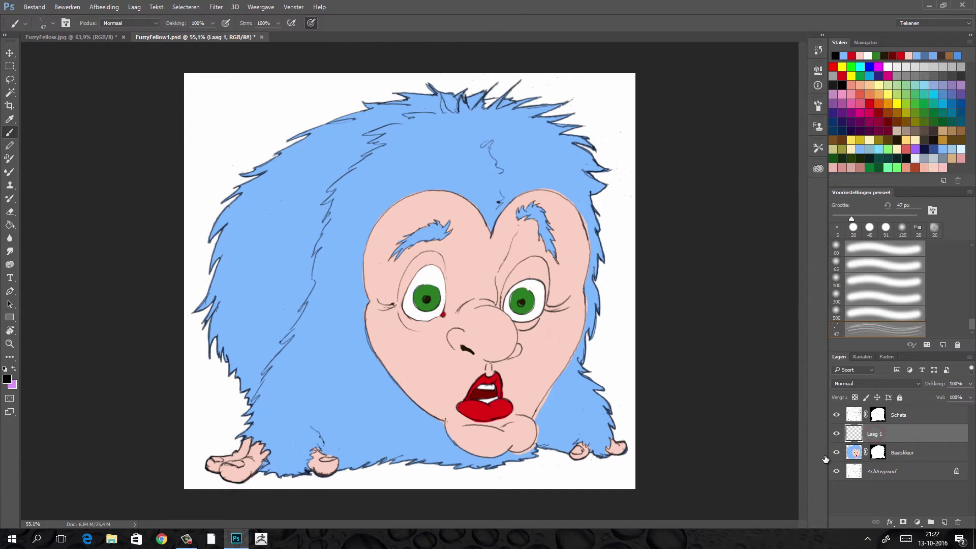
{"action": "left_click", "coordinate": [875, 434]}
{"action": "type", "text": "Textuu"}
{"action": "type", "text": "r"}
{"action": "key", "text": "Return"}
{"action": "scroll", "coordinate": [279, 321], "scroll_direction": "up", "scroll_amount": 5}
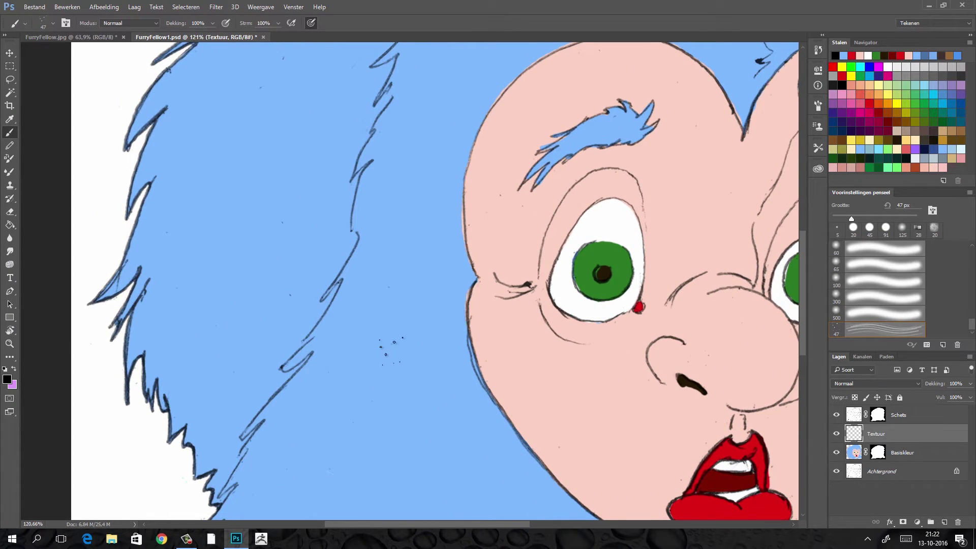
{"action": "left_click", "coordinate": [379, 294], "text": "alt"}
Step: Set the paint colour to a slightly deeper blue
{"action": "left_click", "coordinate": [10, 119]}
{"action": "left_click", "coordinate": [6, 379]}
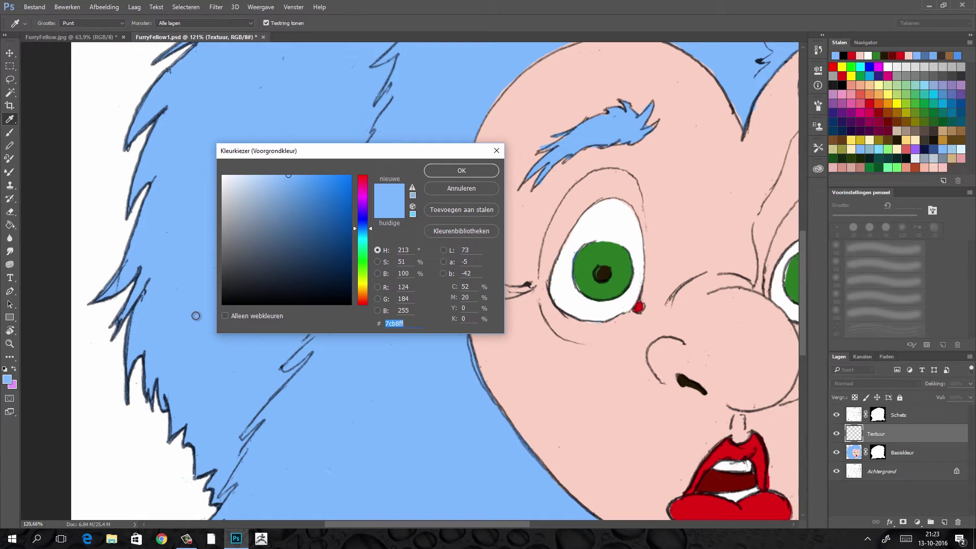
{"action": "left_click", "coordinate": [310, 176]}
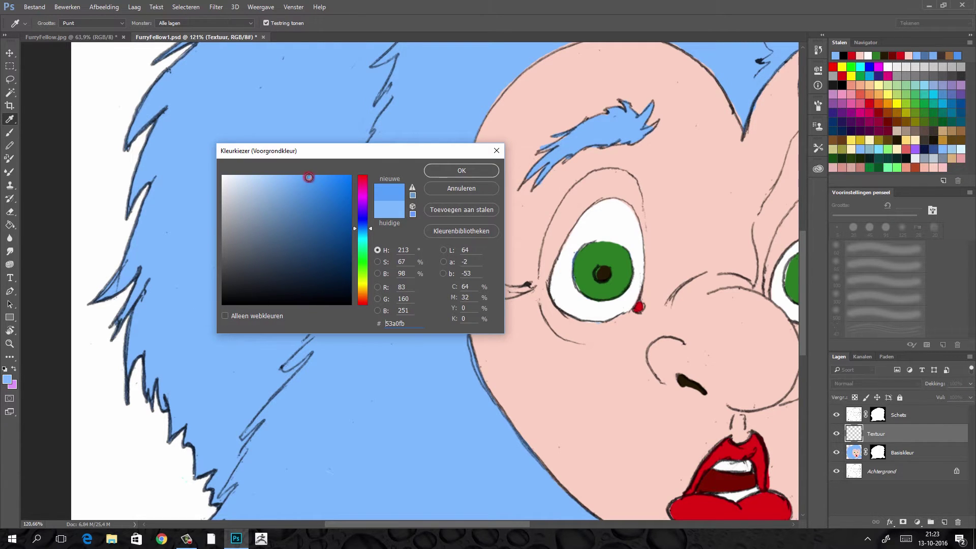
{"action": "left_click", "coordinate": [440, 170]}
{"action": "key", "text": "b"}
Step: Paint textured fur strokes over the left side and top hair
{"action": "mouse_move", "coordinate": [397, 301]}
{"action": "left_mouse_down"}
{"action": "mouse_move", "coordinate": [330, 371]}
{"action": "mouse_move", "coordinate": [305, 437]}
{"action": "left_mouse_up"}
{"action": "left_click_drag", "start_coordinate": [397, 371], "coordinate": [249, 465]}
{"action": "scroll", "coordinate": [434, 280], "scroll_direction": "down", "scroll_amount": 5}
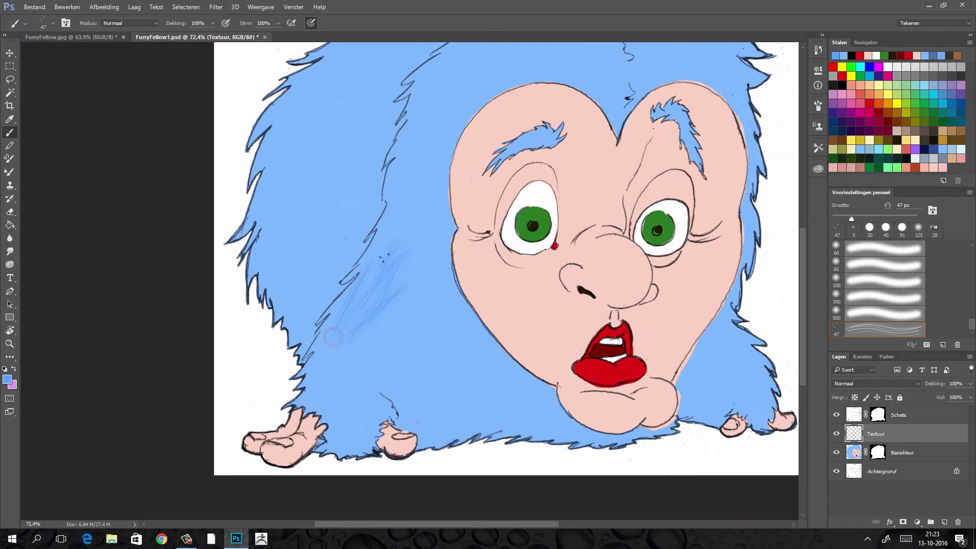
{"action": "left_click_drag", "start_coordinate": [401, 269], "coordinate": [330, 401]}
{"action": "left_click_drag", "start_coordinate": [396, 223], "coordinate": [361, 437]}
{"action": "left_click_drag", "start_coordinate": [417, 278], "coordinate": [464, 297]}
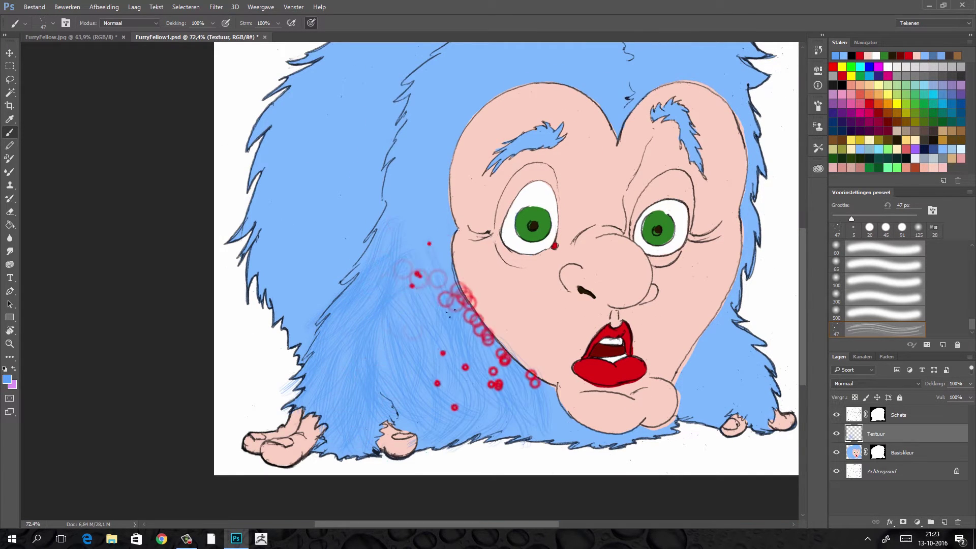
{"action": "scroll", "coordinate": [504, 280], "scroll_direction": "up", "scroll_amount": 3}
{"action": "mouse_move", "coordinate": [503, 199]}
{"action": "left_mouse_down"}
{"action": "mouse_move", "coordinate": [610, 153]}
{"action": "mouse_move", "coordinate": [457, 254]}
{"action": "left_mouse_up"}
Step: Enlarge the Haar brush to 80 px and paint more strokes on the left fur
{"action": "right_click", "coordinate": [547, 97]}
{"action": "mouse_move", "coordinate": [636, 148]}
{"action": "left_mouse_down"}
{"action": "mouse_move", "coordinate": [677, 148]}
{"action": "mouse_move", "coordinate": [564, 229]}
{"action": "left_mouse_up"}
{"action": "left_click", "coordinate": [789, 101]}
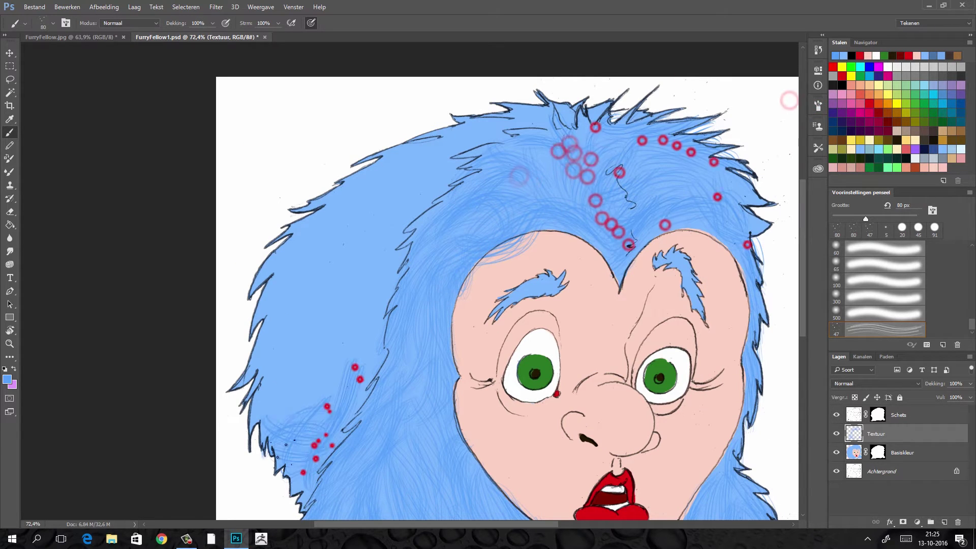
{"action": "left_click_drag", "start_coordinate": [325, 386], "coordinate": [366, 284]}
{"action": "scroll", "coordinate": [356, 305], "scroll_direction": "down", "scroll_amount": 3}
{"action": "scroll", "coordinate": [432, 280], "scroll_direction": "up", "scroll_amount": 4}
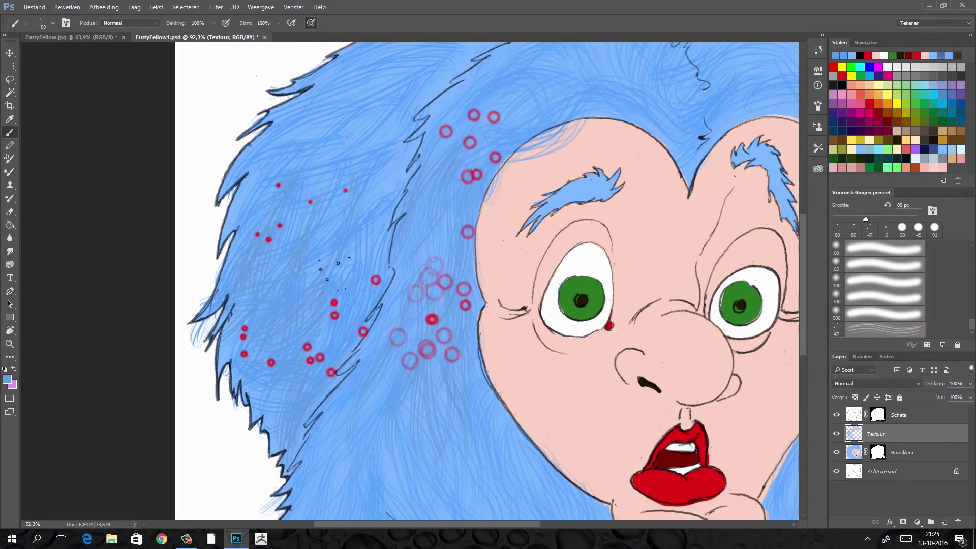
{"action": "scroll", "coordinate": [444, 282], "scroll_direction": "down", "scroll_amount": 2}
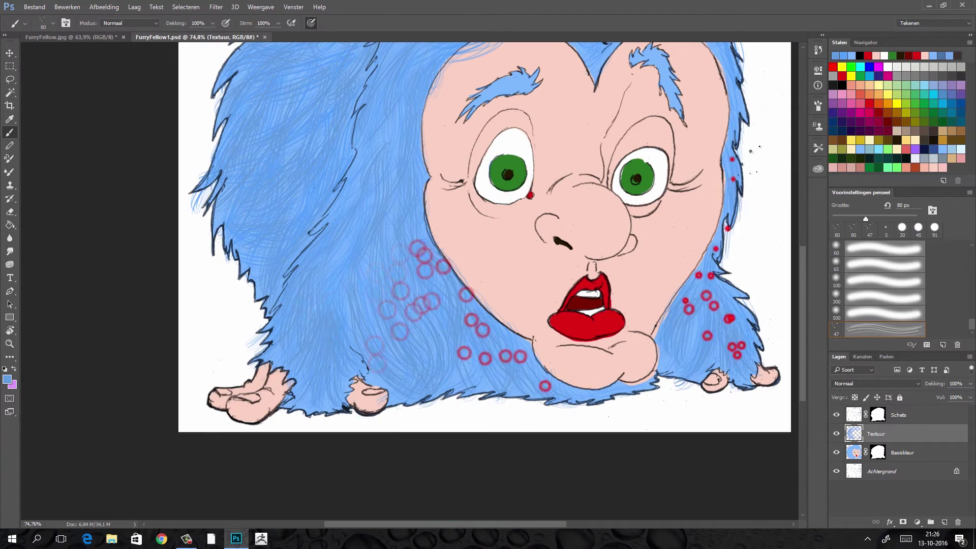
{"action": "scroll", "coordinate": [661, 177], "scroll_direction": "up", "scroll_amount": 2}
{"action": "scroll", "coordinate": [559, 203], "scroll_direction": "down", "scroll_amount": 4}
Step: Add light fur strokes across the left, top and lower-right hair
{"action": "left_click_drag", "start_coordinate": [336, 305], "coordinate": [351, 366]}
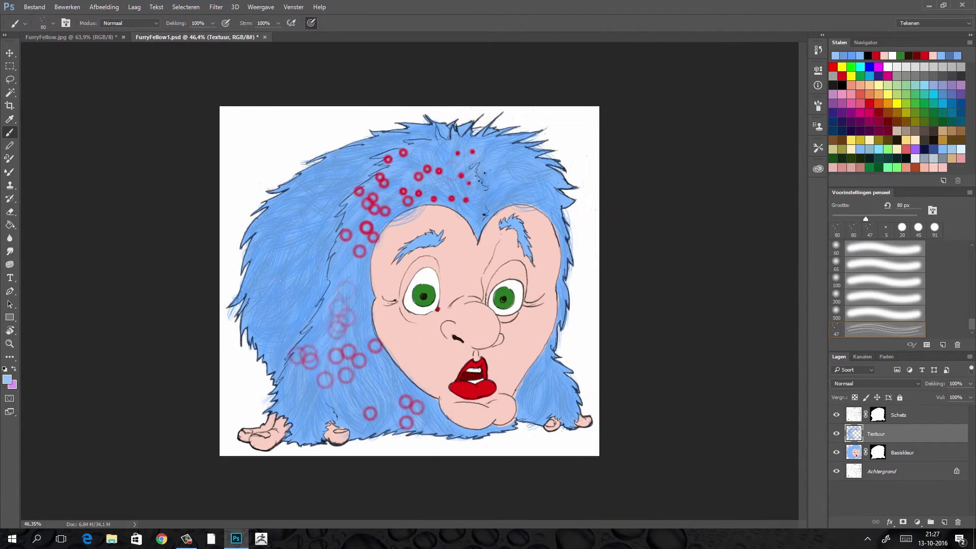
{"action": "left_click_drag", "start_coordinate": [356, 245], "coordinate": [483, 152]}
{"action": "left_click_drag", "start_coordinate": [580, 351], "coordinate": [529, 407]}
{"action": "left_click_drag", "start_coordinate": [316, 335], "coordinate": [283, 205]}
{"action": "scroll", "coordinate": [356, 254], "scroll_direction": "up", "scroll_amount": 3}
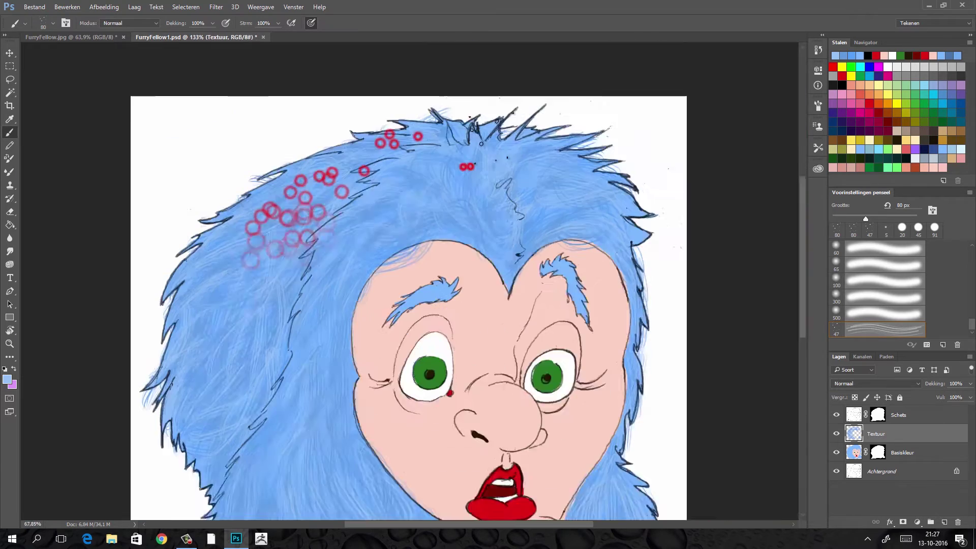
Step: Dab brown freckles onto the nose with a 7 px brush
{"action": "scroll", "coordinate": [433, 279], "scroll_direction": "up", "scroll_amount": 4}
{"action": "left_click", "coordinate": [884, 285]}
{"action": "left_click", "coordinate": [962, 131]}
{"action": "left_click", "coordinate": [445, 322]}
{"action": "scroll", "coordinate": [460, 305], "scroll_direction": "down", "scroll_amount": 3}
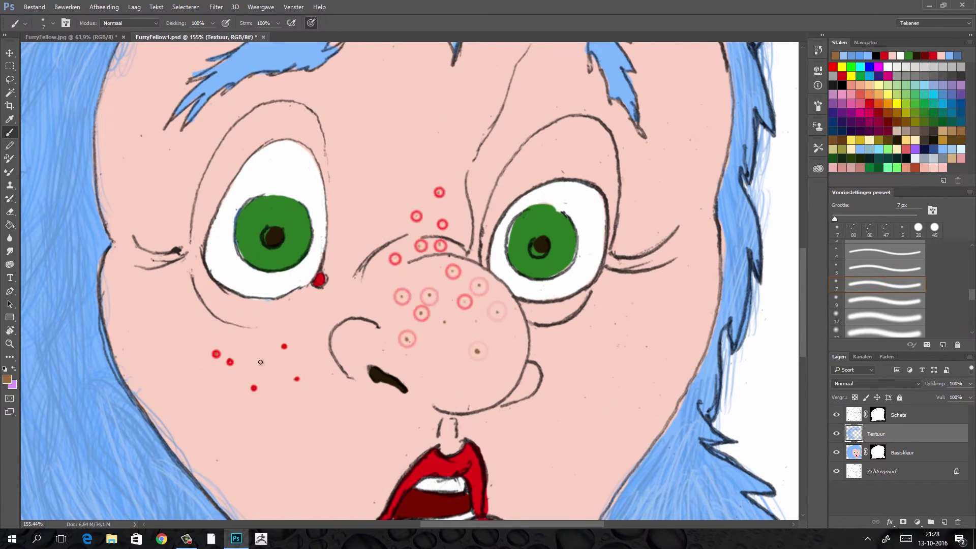
{"action": "scroll", "coordinate": [305, 229], "scroll_direction": "up", "scroll_amount": 4}
Step: Paint fine light-green radial streaks into both irises
{"action": "left_click", "coordinate": [906, 94]}
{"action": "left_click_drag", "start_coordinate": [391, 254], "coordinate": [404, 277]}
{"action": "scroll", "coordinate": [385, 290], "scroll_direction": "right", "scroll_amount": 5}
{"action": "left_click_drag", "start_coordinate": [676, 285], "coordinate": [717, 320]}
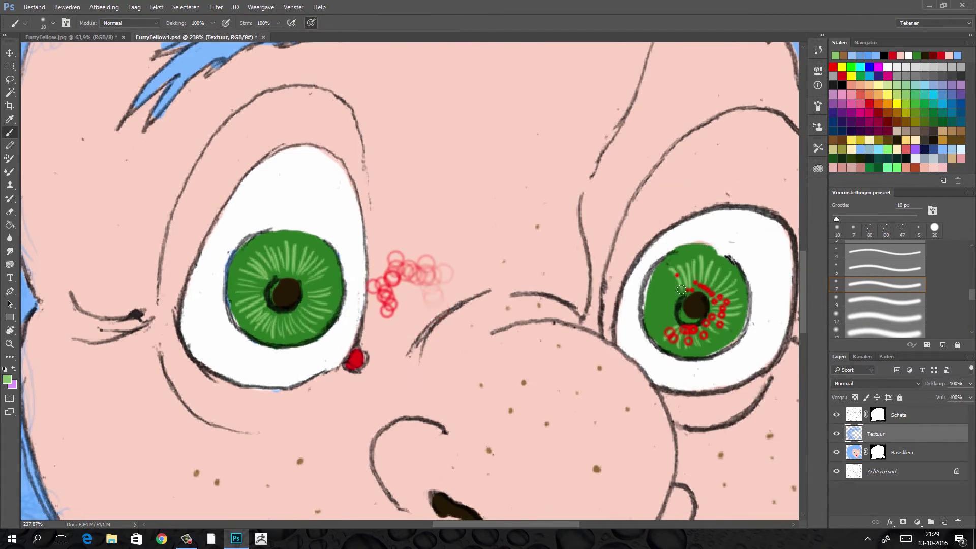
{"action": "left_click_drag", "start_coordinate": [244, 300], "coordinate": [280, 330]}
{"action": "left_click_drag", "start_coordinate": [254, 275], "coordinate": [295, 336]}
{"action": "mouse_move", "coordinate": [732, 315]}
{"action": "left_mouse_down"}
{"action": "mouse_move", "coordinate": [700, 287]}
{"action": "mouse_move", "coordinate": [661, 305]}
{"action": "left_mouse_up"}
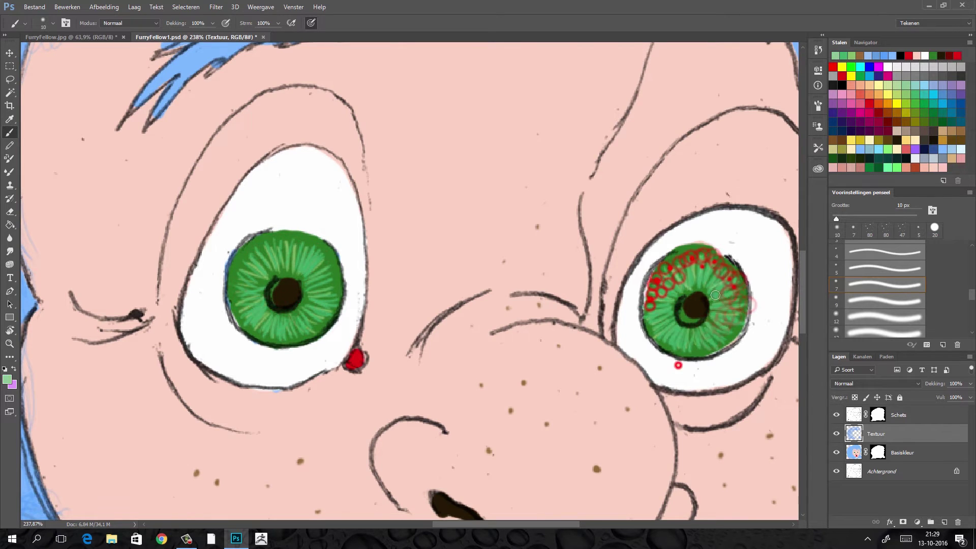
{"action": "left_click_drag", "start_coordinate": [722, 264], "coordinate": [676, 325]}
{"action": "mouse_move", "coordinate": [305, 264]}
{"action": "left_mouse_down"}
{"action": "mouse_move", "coordinate": [254, 315]}
{"action": "mouse_move", "coordinate": [251, 271]}
{"action": "mouse_move", "coordinate": [315, 264]}
{"action": "left_mouse_up"}
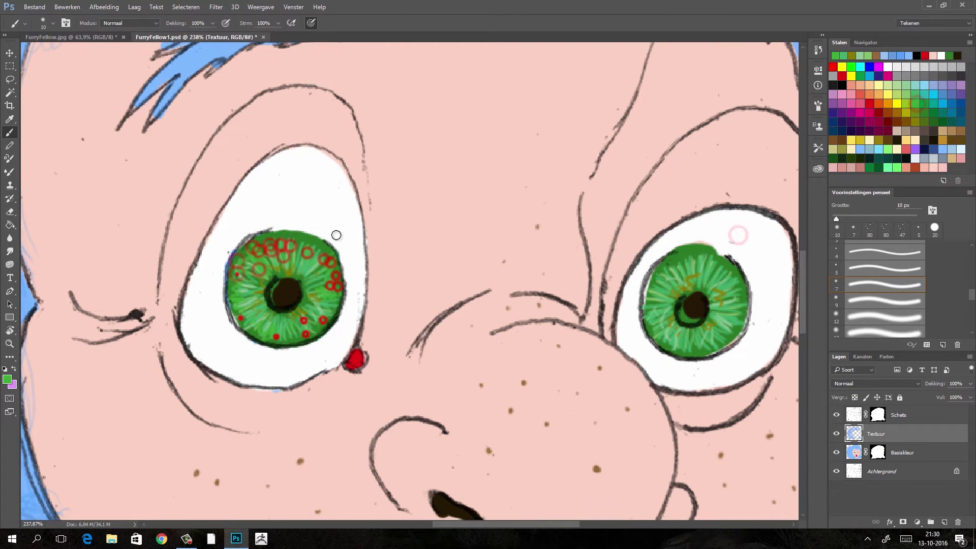
{"action": "left_click_drag", "start_coordinate": [712, 284], "coordinate": [671, 330]}
Step: Fit the whole drawing on screen and select the Basiskleur layer
{"action": "key", "text": "ctrl+0"}
{"action": "scroll", "coordinate": [649, 365], "scroll_direction": "up", "scroll_amount": 2}
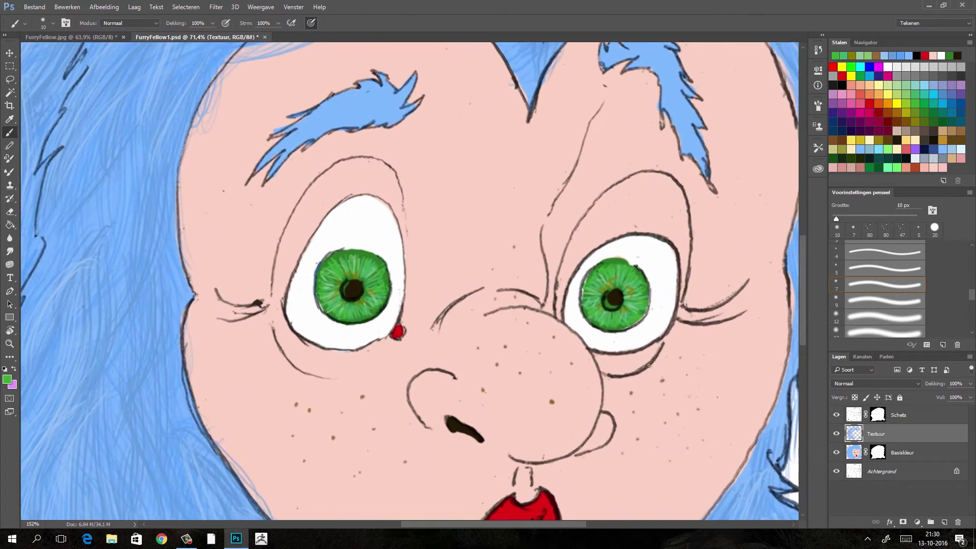
{"action": "scroll", "coordinate": [649, 365], "scroll_direction": "up", "scroll_amount": 2}
{"action": "scroll", "coordinate": [649, 365], "scroll_direction": "up", "scroll_amount": 1}
{"action": "scroll", "coordinate": [649, 365], "scroll_direction": "down", "scroll_amount": 1}
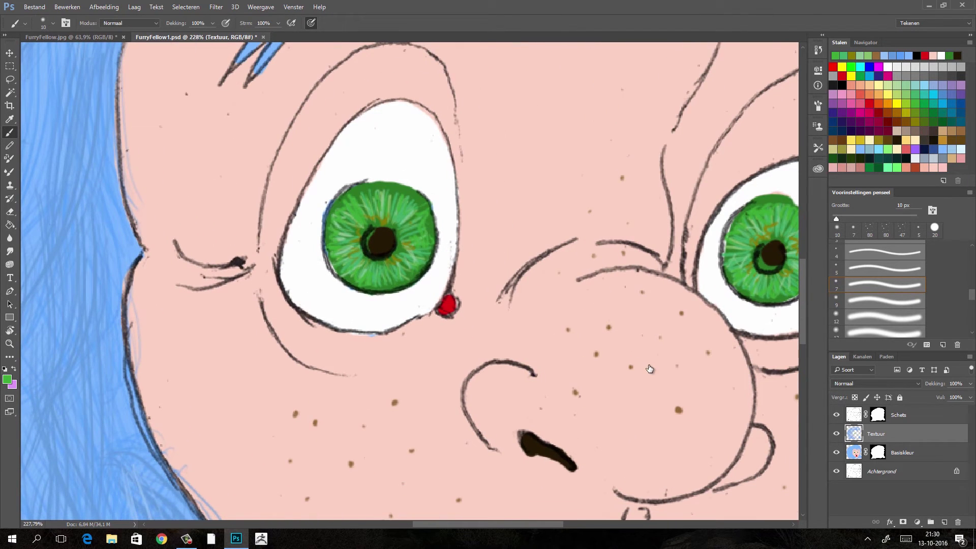
{"action": "left_click", "coordinate": [856, 453]}
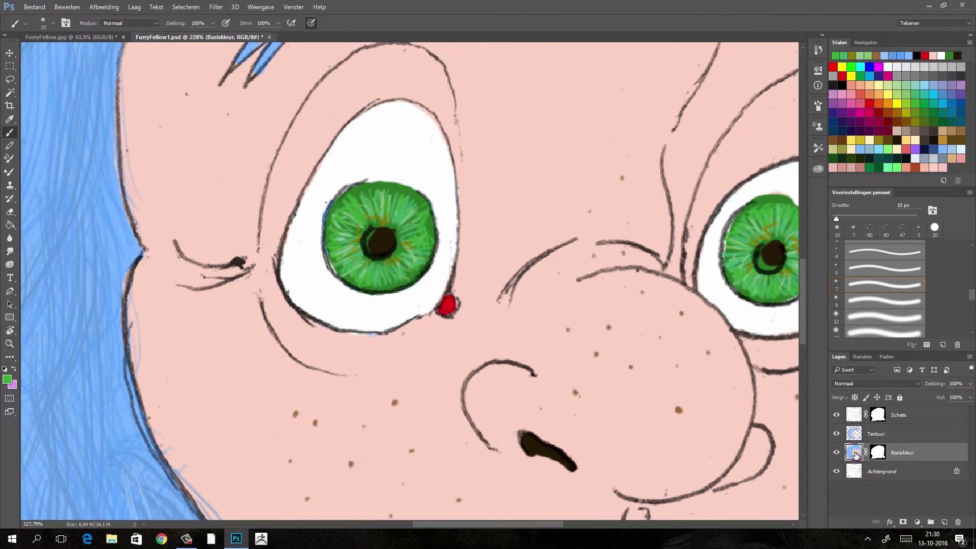
Step: Paint thin red rims around the eye whites, hiding the Schets sketch meanwhile
{"action": "left_click", "coordinate": [837, 415]}
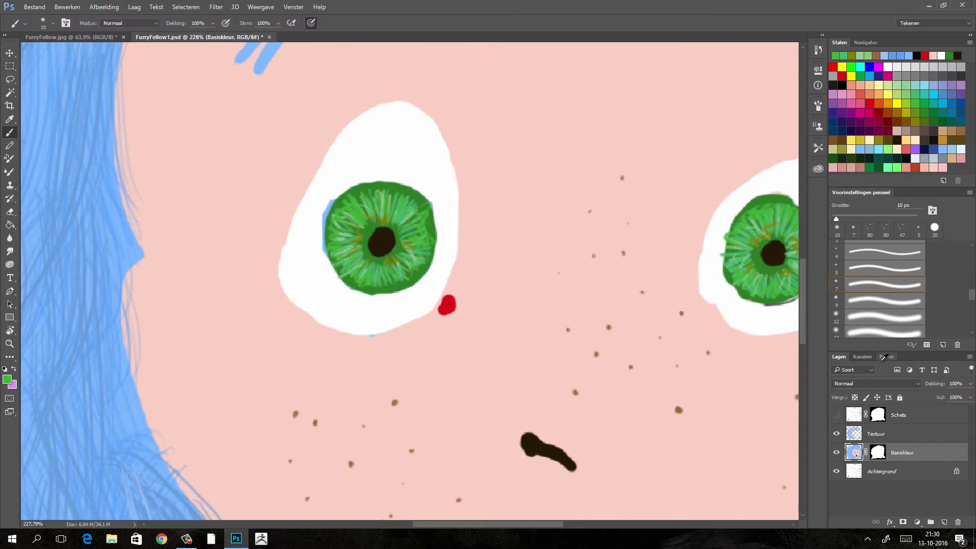
{"action": "left_click", "coordinate": [860, 94]}
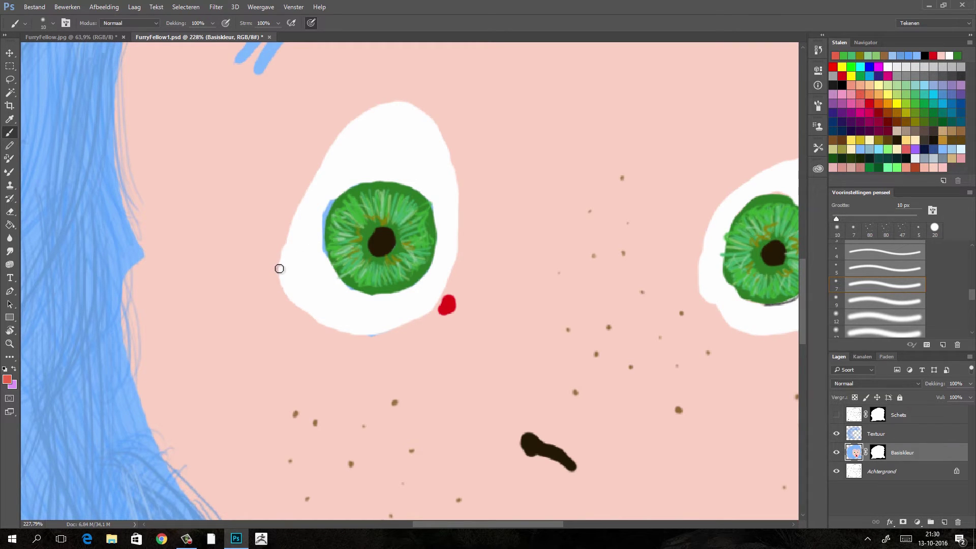
{"action": "mouse_move", "coordinate": [280, 267]}
{"action": "left_mouse_down"}
{"action": "mouse_move", "coordinate": [305, 190]}
{"action": "mouse_move", "coordinate": [352, 121]}
{"action": "mouse_move", "coordinate": [396, 101]}
{"action": "mouse_move", "coordinate": [418, 106]}
{"action": "mouse_move", "coordinate": [440, 136]}
{"action": "left_mouse_up"}
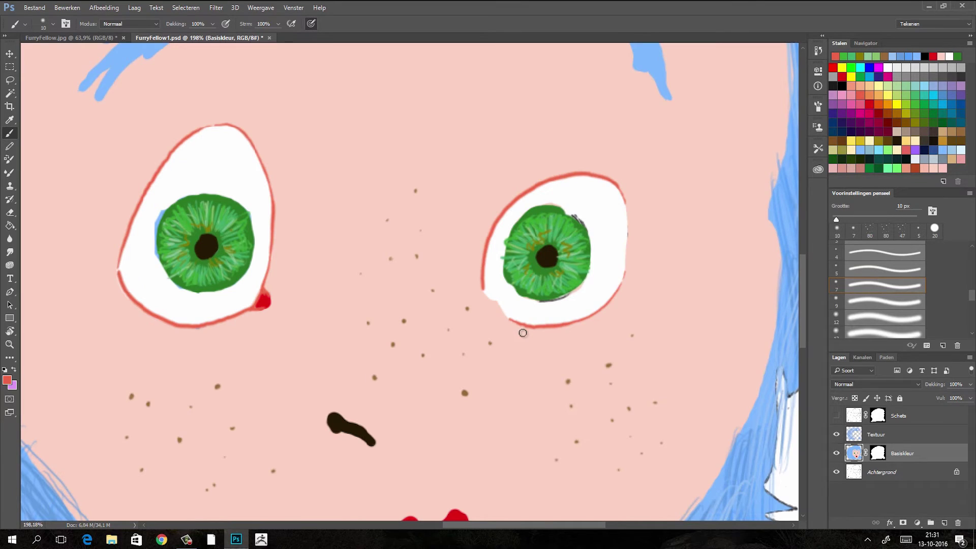
{"action": "left_click", "coordinate": [836, 415]}
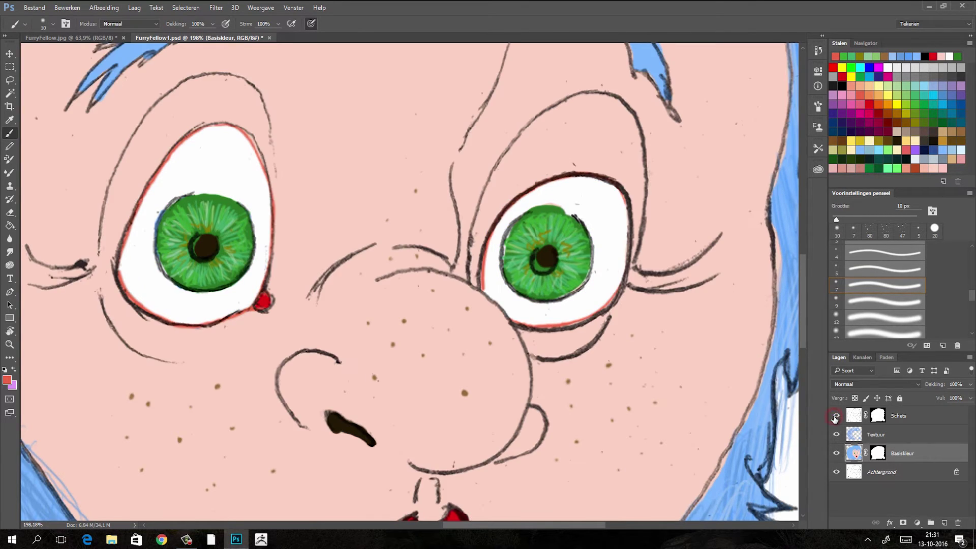
Step: Group the Textuur and Basiskleur layers into a group named 'Kleur en Textuur'
{"action": "key", "text": "ctrl+minus"}
{"action": "key", "text": "ctrl+minus"}
{"action": "key", "text": "ctrl+minus"}
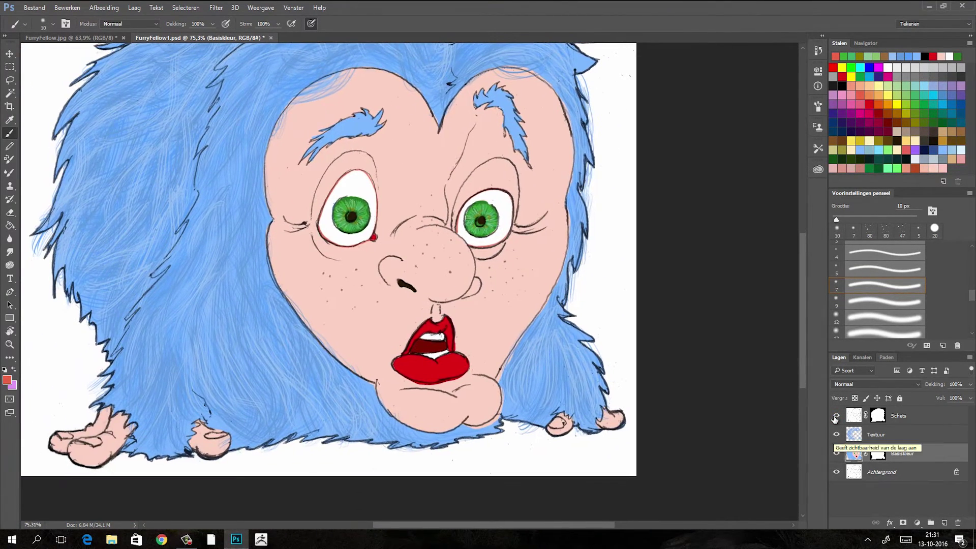
{"action": "key", "text": "ctrl+plus"}
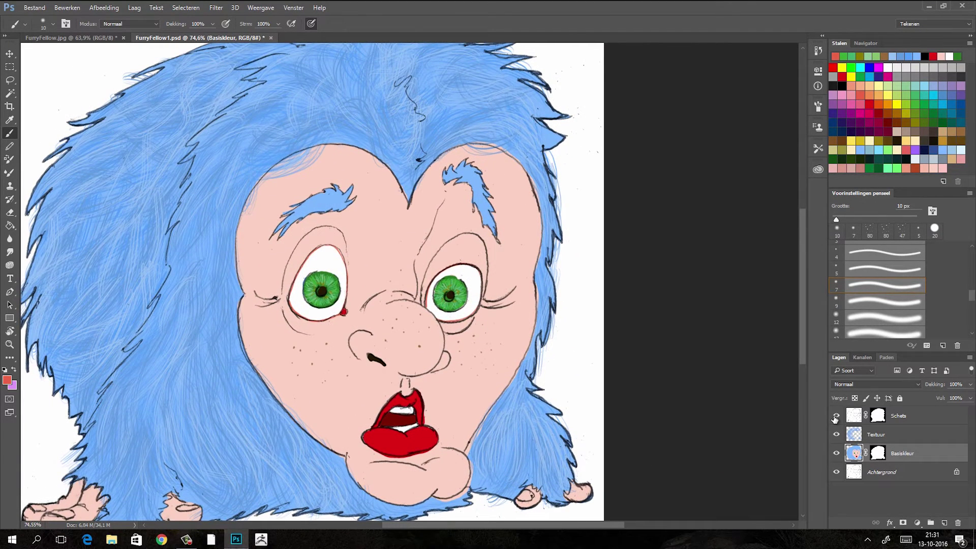
{"action": "left_click", "coordinate": [894, 435], "text": "ctrl"}
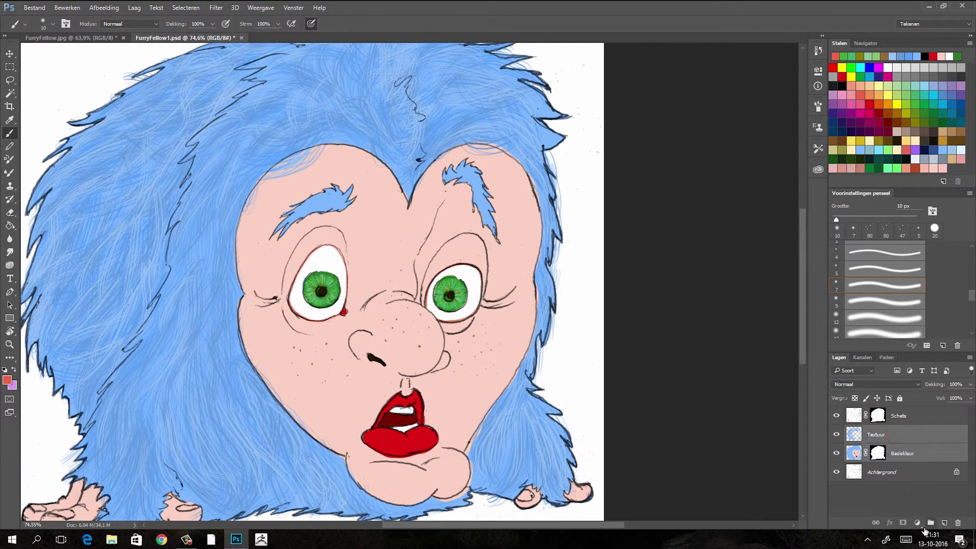
{"action": "left_click", "coordinate": [931, 522]}
{"action": "double_click", "coordinate": [885, 431]}
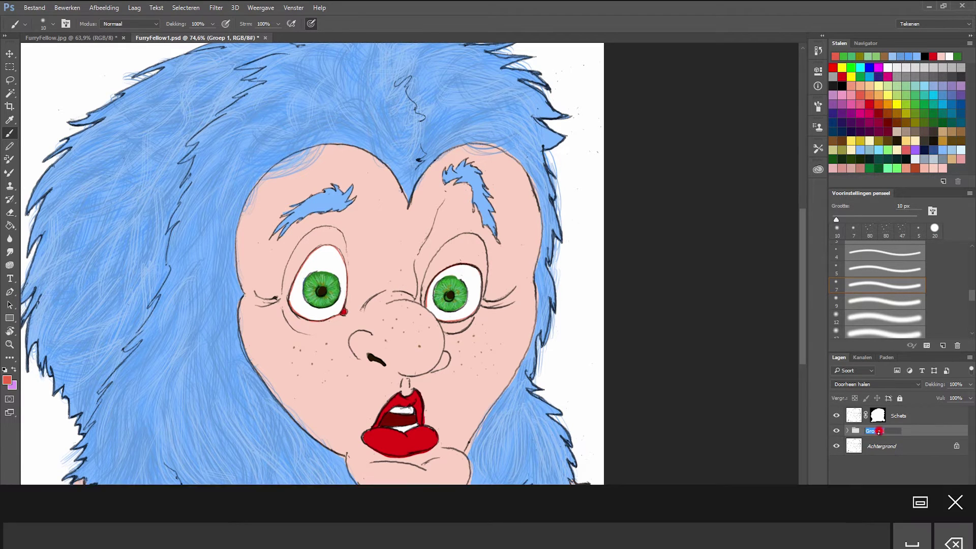
{"action": "type", "text": "K"}
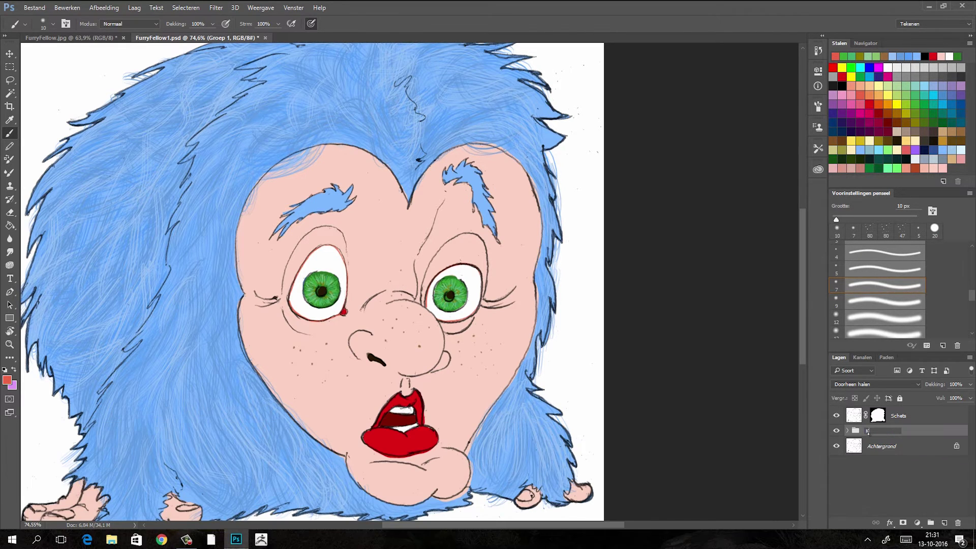
{"action": "type", "text": "leur en T"}
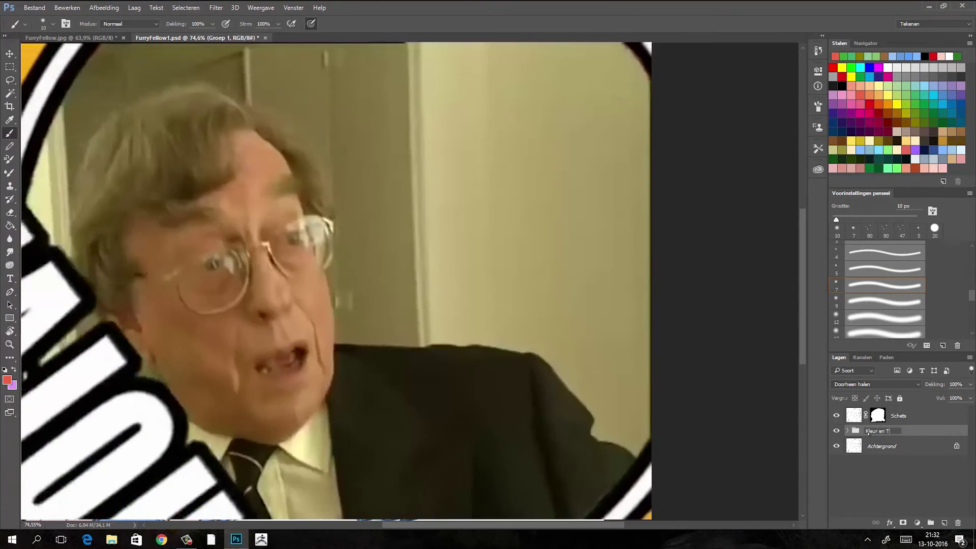
{"action": "type", "text": "extuur"}
{"action": "key", "text": "Return"}
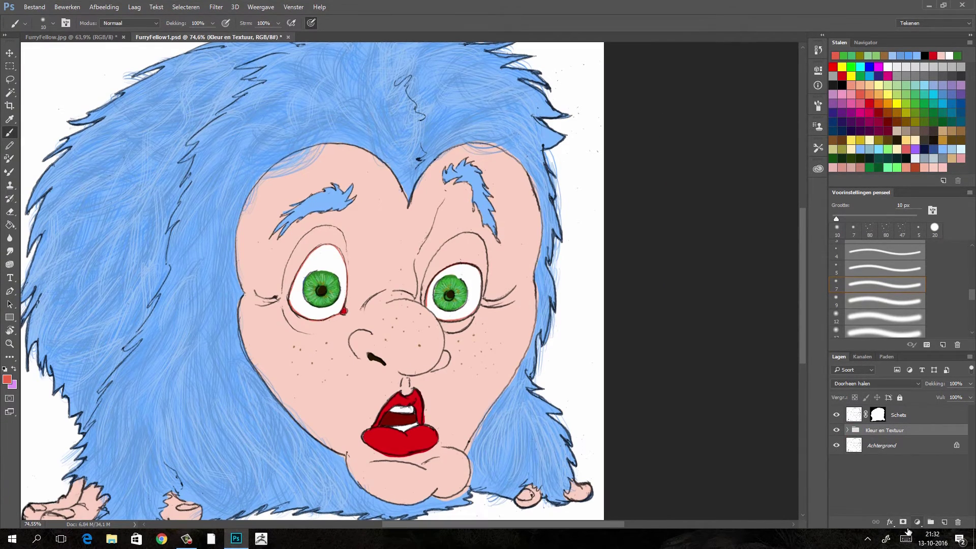
Step: Create a group named 'Licht en schaduw' holding a new empty layer
{"action": "left_click", "coordinate": [931, 522]}
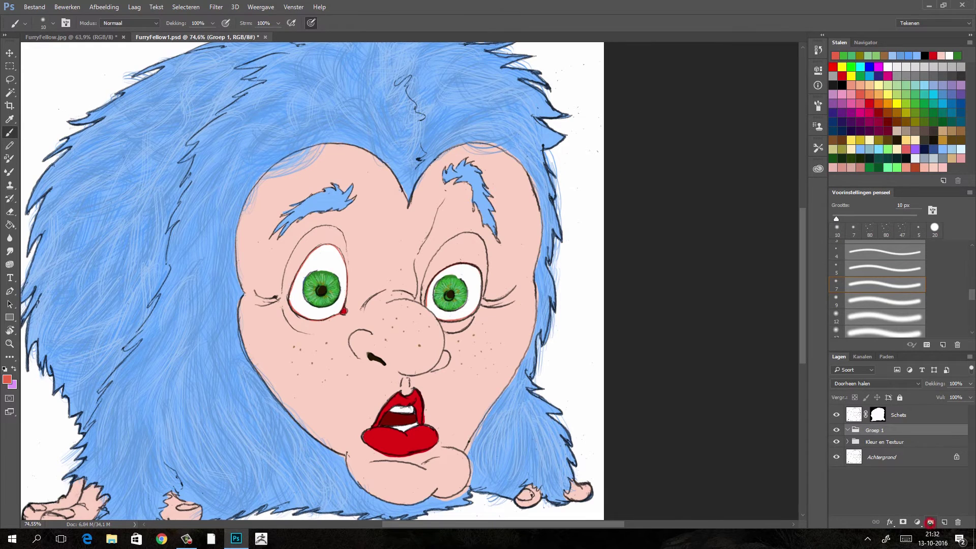
{"action": "double_click", "coordinate": [876, 430]}
{"action": "type", "text": "Licht en schaduw"}
{"action": "left_click", "coordinate": [944, 522]}
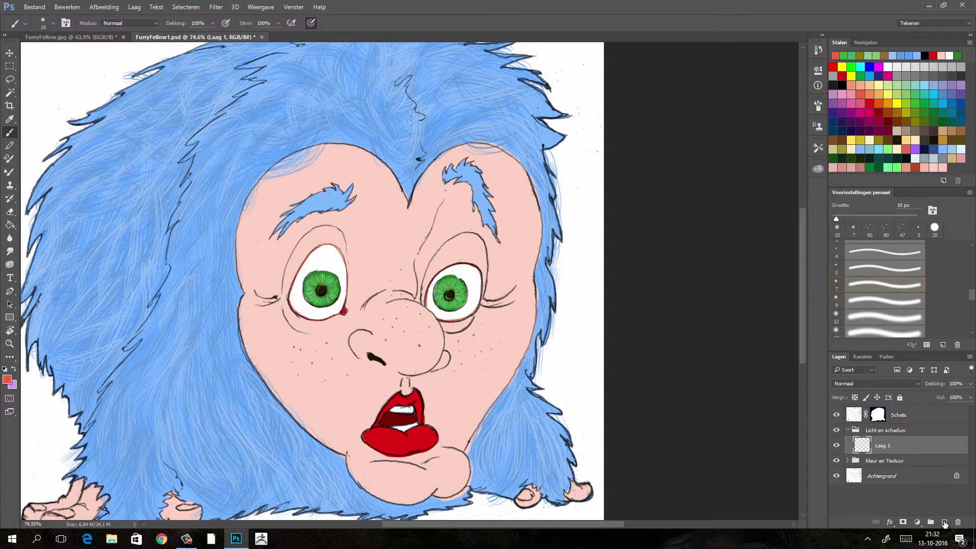
Step: Rename the new empty layer 'Schaduw' and set its blend mode to Vermenigvuldigen (Multiply)
{"action": "double_click", "coordinate": [883, 445]}
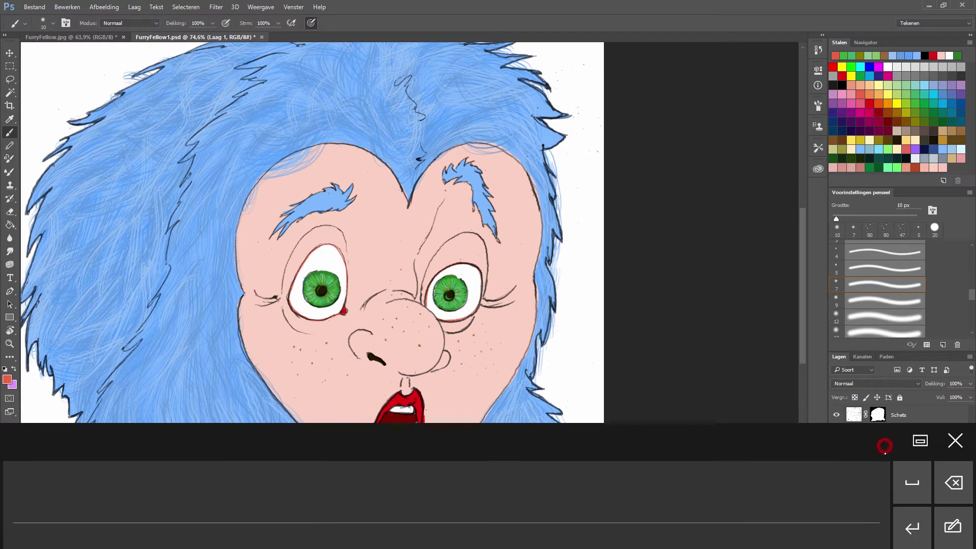
{"action": "type", "text": "Schaduw"}
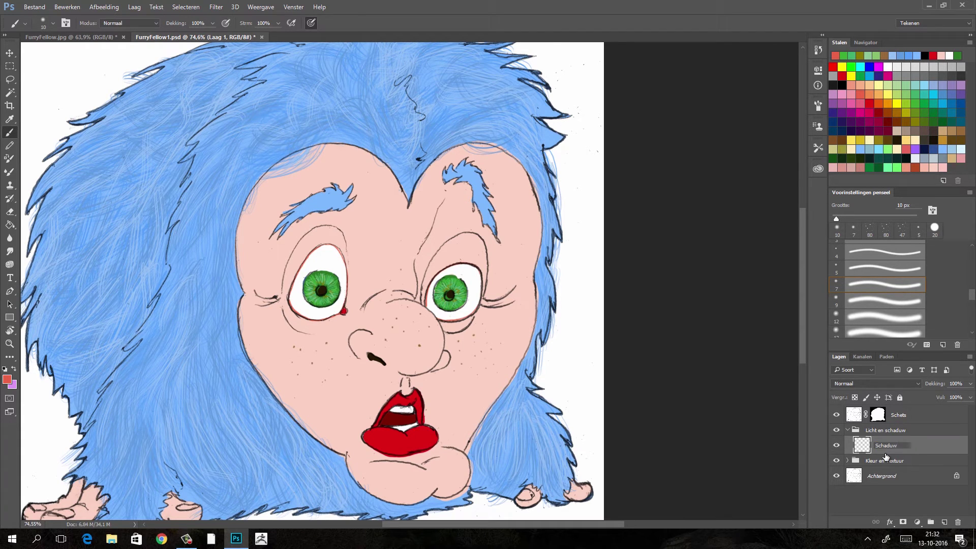
{"action": "key", "text": "Return"}
{"action": "left_click", "coordinate": [907, 383]}
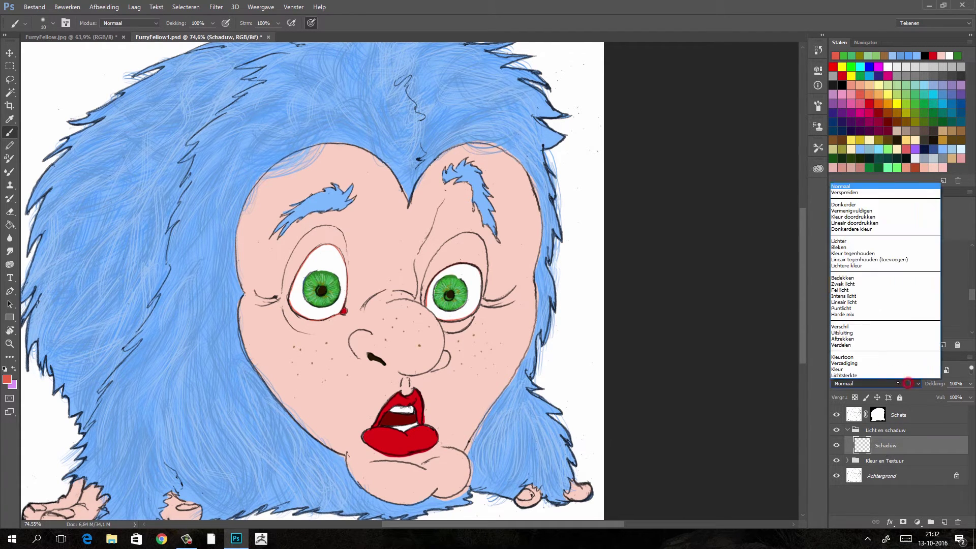
{"action": "left_click", "coordinate": [859, 210]}
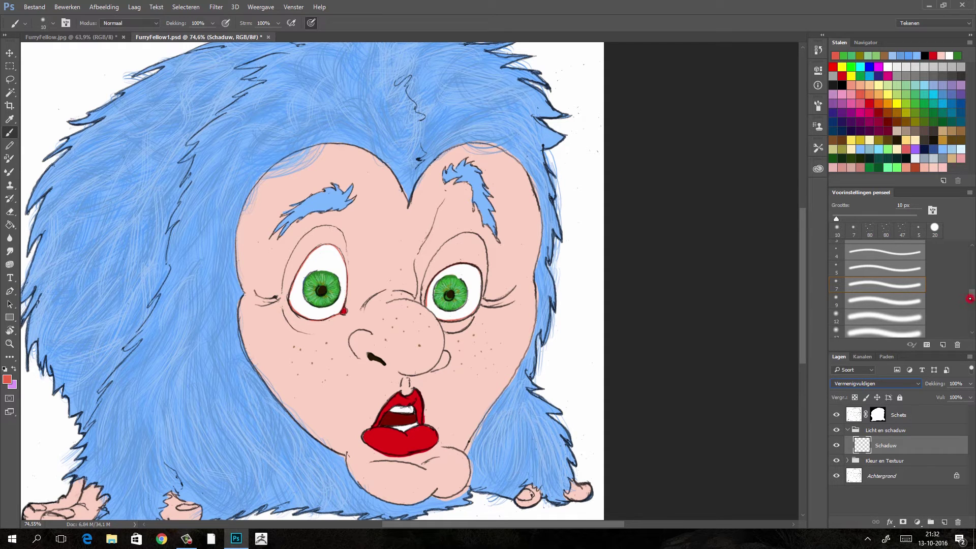
{"action": "left_click_drag", "start_coordinate": [970, 299], "coordinate": [966, 323]}
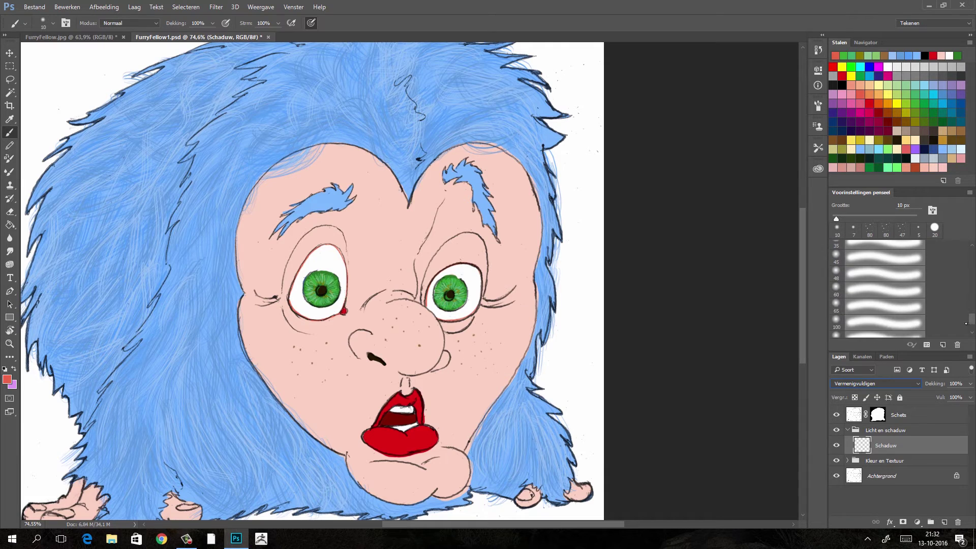
Step: Choose a 65 px brush and set the foreground to a darker fur blue, 4770a0
{"action": "left_click", "coordinate": [887, 302]}
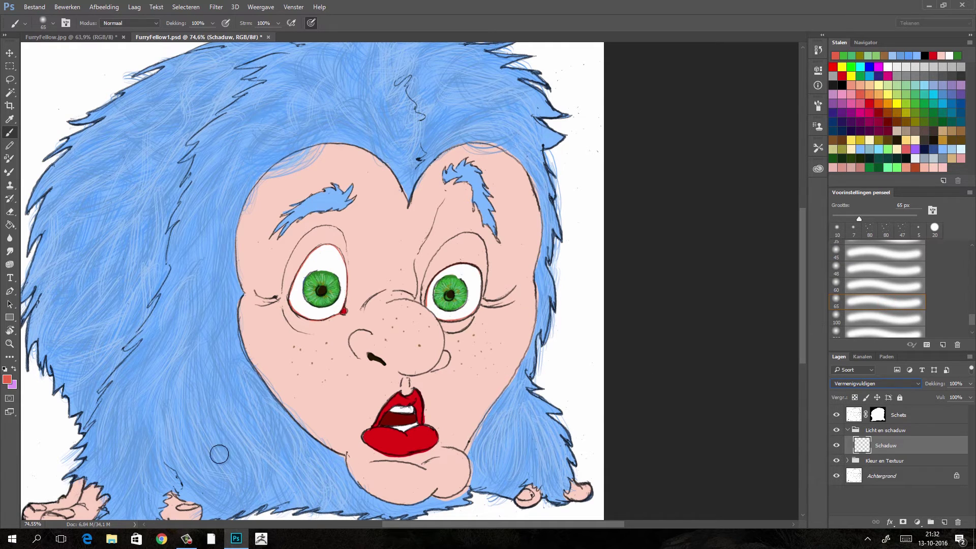
{"action": "key", "text": "alt"}
{"action": "left_click", "coordinate": [199, 404], "text": "alt"}
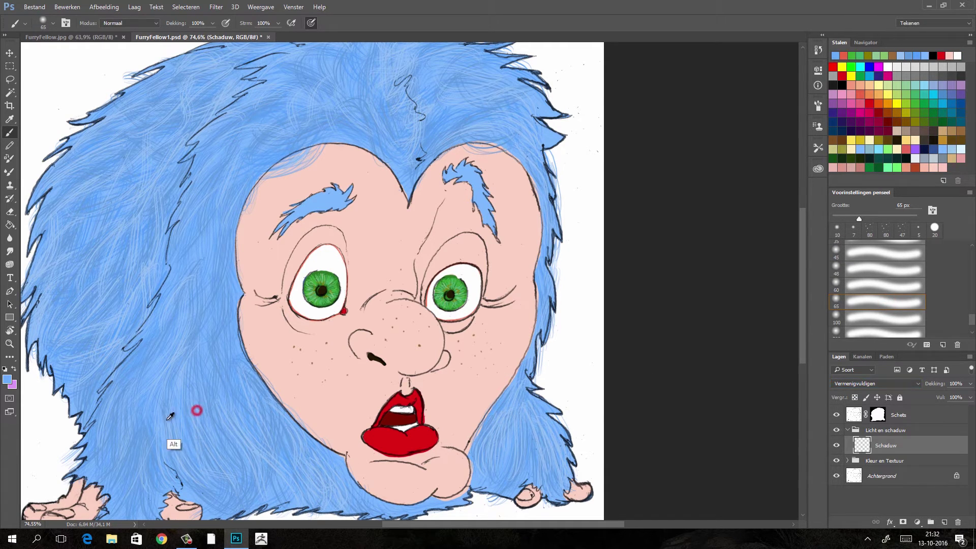
{"action": "left_click", "coordinate": [7, 379]}
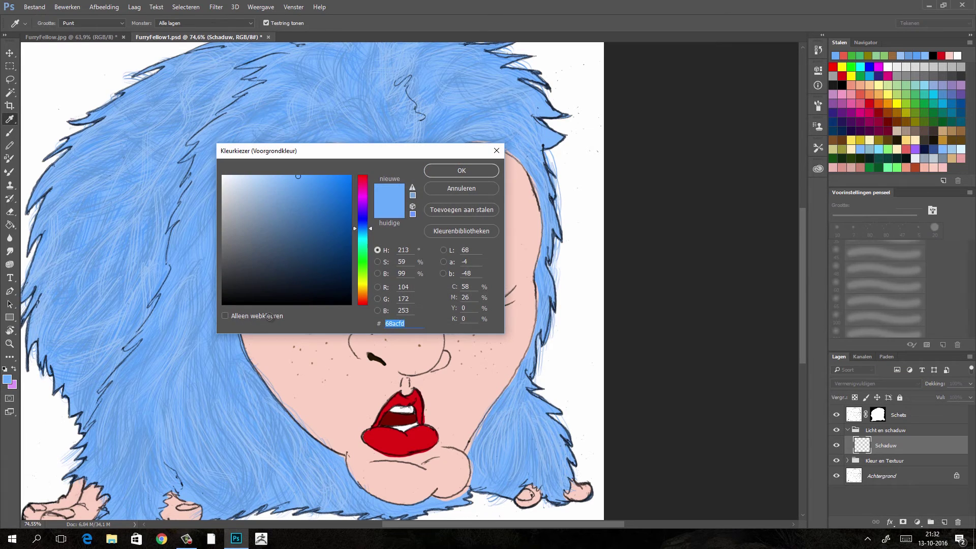
{"action": "left_click", "coordinate": [294, 223]}
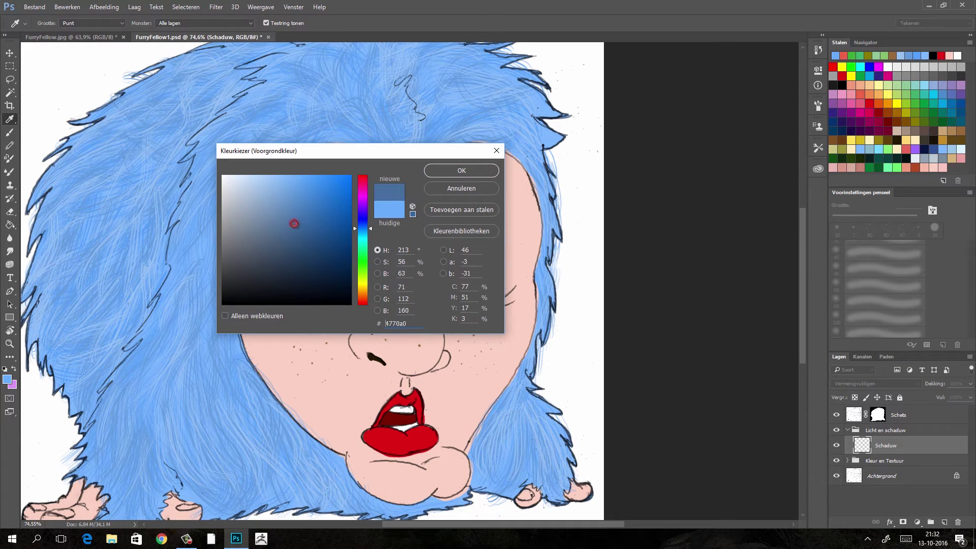
{"action": "left_click", "coordinate": [459, 170]}
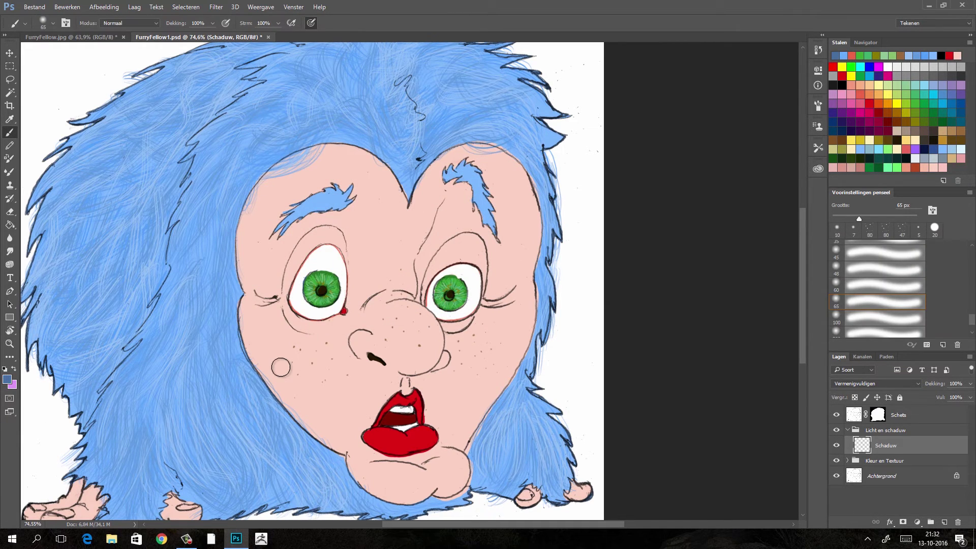
Step: Paint a trial 175 px dark-blue stroke, undo it, and set brush opacity to 15%
{"action": "key", "text": "bracketright"}
{"action": "key", "text": "bracketright"}
{"action": "key", "text": "bracketright"}
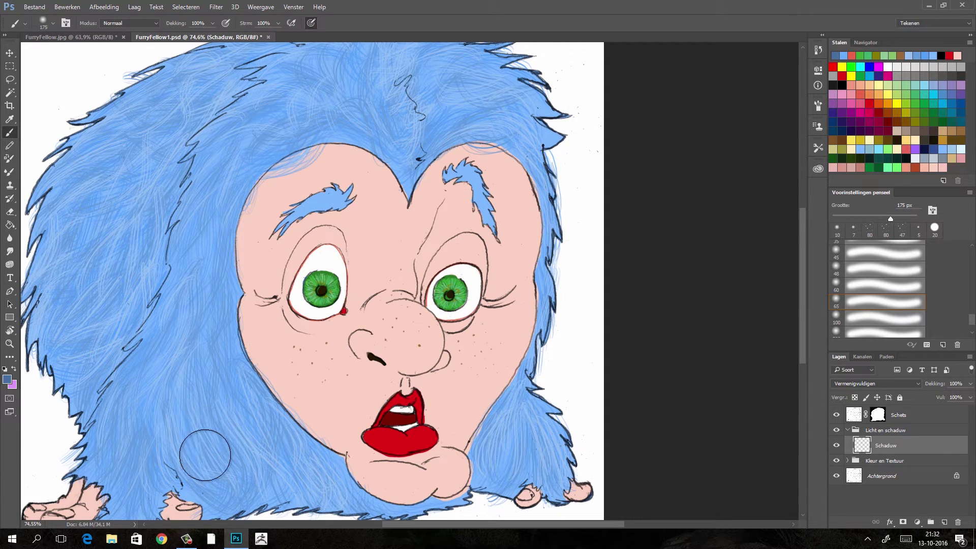
{"action": "mouse_move", "coordinate": [190, 379]}
{"action": "left_mouse_down"}
{"action": "mouse_move", "coordinate": [218, 450]}
{"action": "mouse_move", "coordinate": [209, 442]}
{"action": "left_mouse_up"}
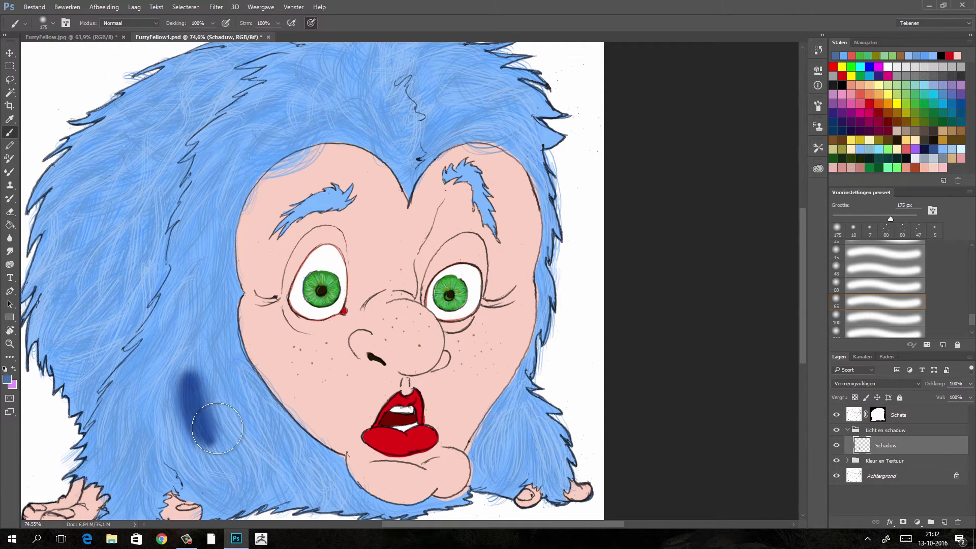
{"action": "left_click", "coordinate": [75, 7]}
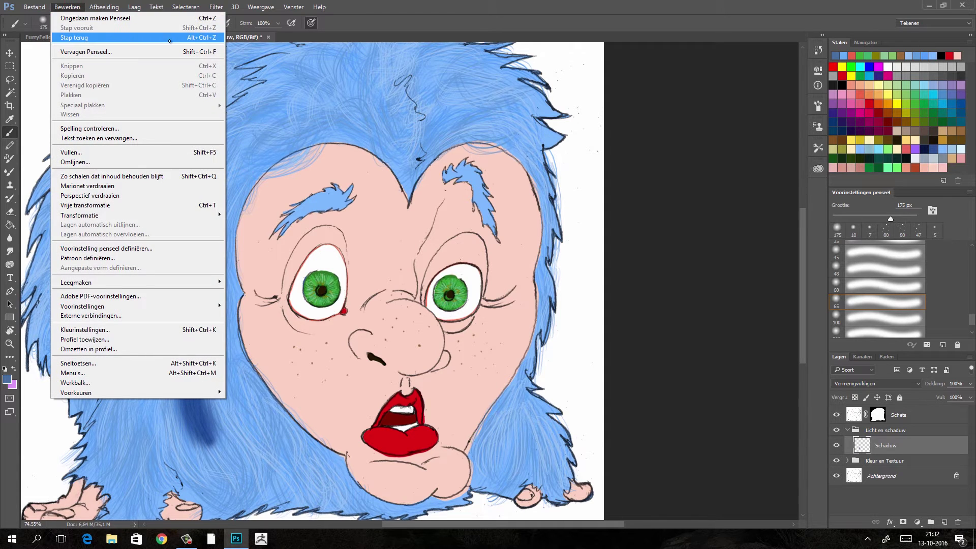
{"action": "left_click", "coordinate": [205, 37]}
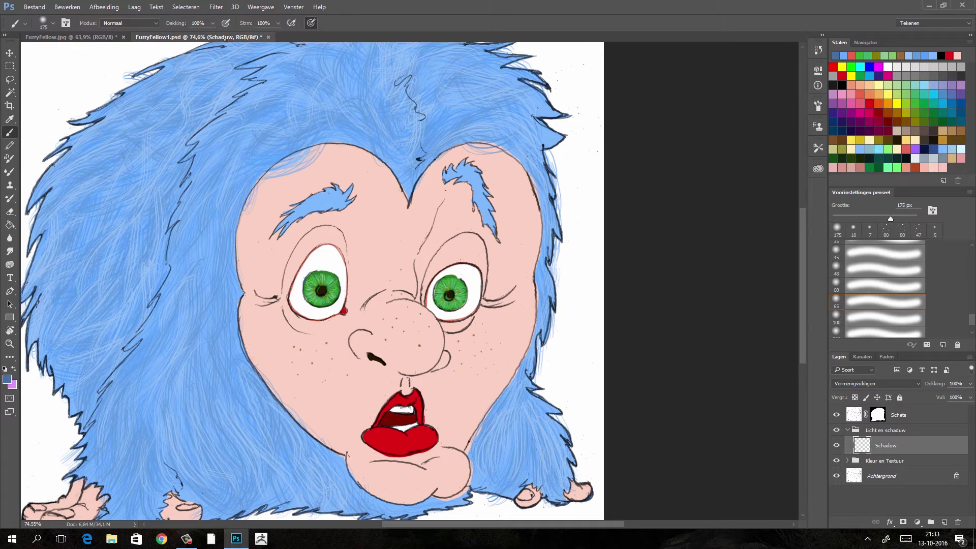
{"action": "left_click", "coordinate": [212, 24]}
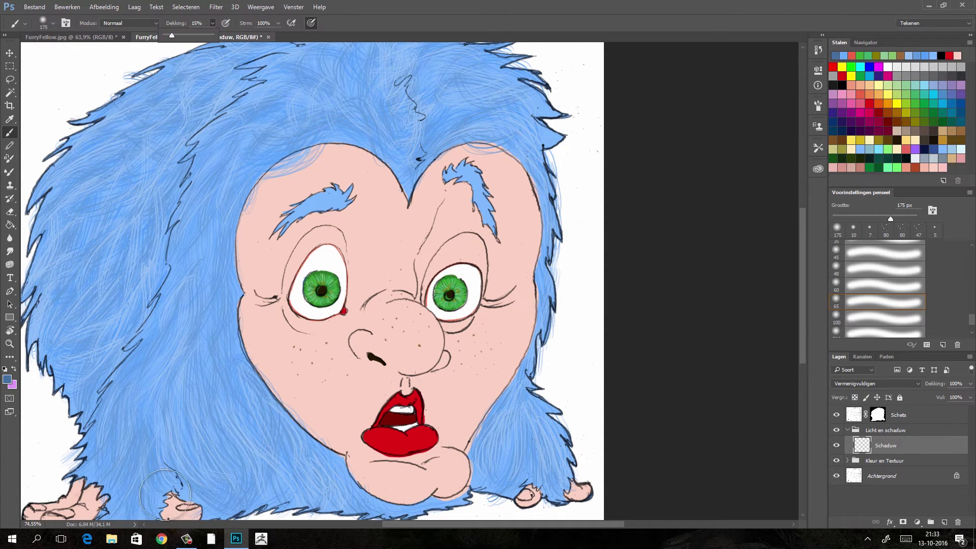
Step: Brush soft dark-blue shading between the feet, right of the chin, over the head and left fur
{"action": "scroll", "coordinate": [279, 374], "scroll_direction": "down", "scroll_amount": 4}
{"action": "scroll", "coordinate": [280, 373], "scroll_direction": "left", "scroll_amount": 3}
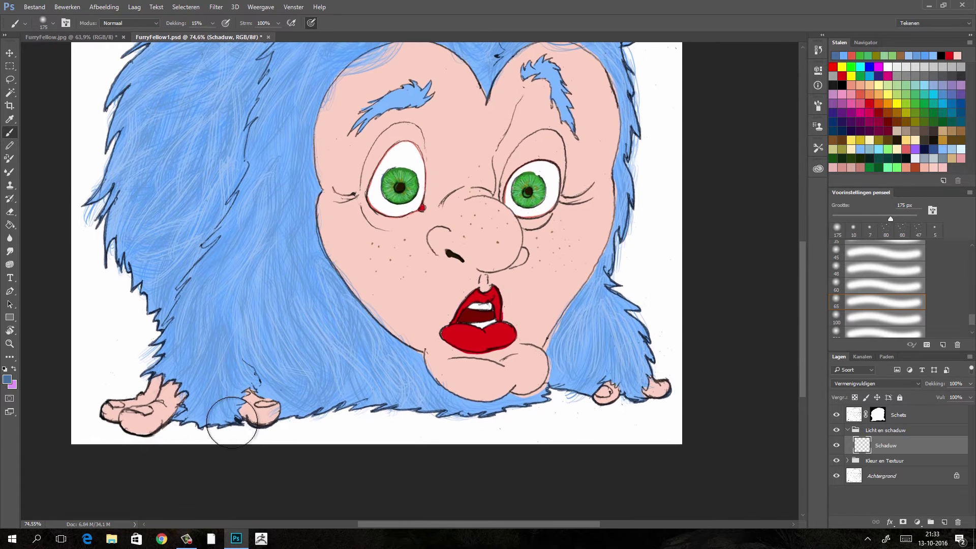
{"action": "mouse_move", "coordinate": [232, 422]}
{"action": "left_mouse_down"}
{"action": "mouse_move", "coordinate": [211, 391]}
{"action": "mouse_move", "coordinate": [192, 414]}
{"action": "mouse_move", "coordinate": [213, 357]}
{"action": "mouse_move", "coordinate": [200, 399]}
{"action": "mouse_move", "coordinate": [218, 403]}
{"action": "mouse_move", "coordinate": [213, 349]}
{"action": "mouse_move", "coordinate": [202, 358]}
{"action": "mouse_move", "coordinate": [246, 289]}
{"action": "mouse_move", "coordinate": [242, 338]}
{"action": "mouse_move", "coordinate": [266, 374]}
{"action": "mouse_move", "coordinate": [256, 346]}
{"action": "mouse_move", "coordinate": [269, 374]}
{"action": "mouse_move", "coordinate": [305, 384]}
{"action": "mouse_move", "coordinate": [286, 291]}
{"action": "mouse_move", "coordinate": [299, 237]}
{"action": "mouse_move", "coordinate": [312, 240]}
{"action": "mouse_move", "coordinate": [351, 329]}
{"action": "mouse_move", "coordinate": [322, 279]}
{"action": "mouse_move", "coordinate": [340, 336]}
{"action": "mouse_move", "coordinate": [305, 305]}
{"action": "mouse_move", "coordinate": [282, 327]}
{"action": "mouse_move", "coordinate": [261, 312]}
{"action": "mouse_move", "coordinate": [289, 321]}
{"action": "mouse_move", "coordinate": [276, 374]}
{"action": "mouse_move", "coordinate": [496, 414]}
{"action": "mouse_move", "coordinate": [403, 371]}
{"action": "mouse_move", "coordinate": [490, 410]}
{"action": "mouse_move", "coordinate": [534, 400]}
{"action": "left_mouse_up"}
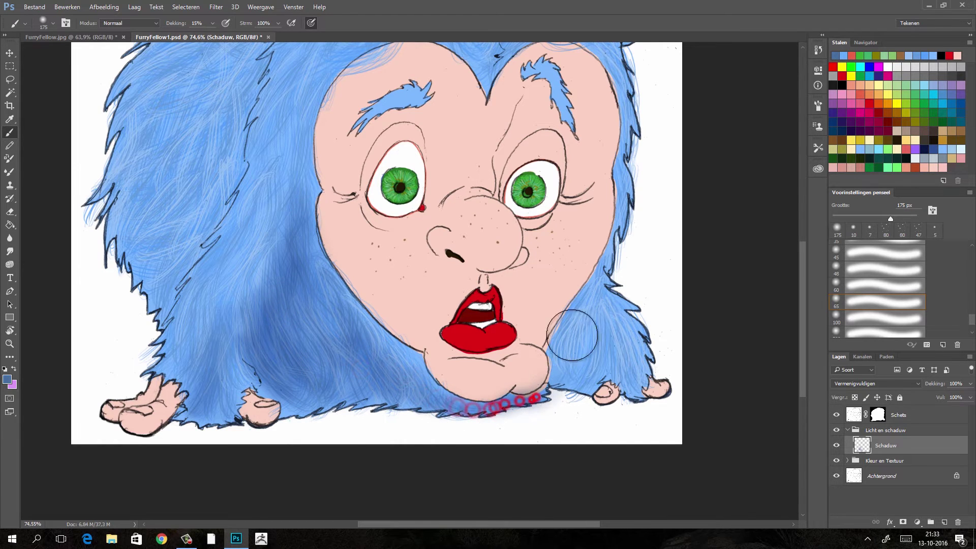
{"action": "mouse_move", "coordinate": [572, 335]}
{"action": "left_mouse_down"}
{"action": "mouse_move", "coordinate": [563, 325]}
{"action": "mouse_move", "coordinate": [596, 284]}
{"action": "left_mouse_up"}
{"action": "mouse_move", "coordinate": [623, 204]}
{"action": "left_mouse_down"}
{"action": "mouse_move", "coordinate": [559, 287]}
{"action": "mouse_move", "coordinate": [562, 153]}
{"action": "mouse_move", "coordinate": [584, 451]}
{"action": "mouse_move", "coordinate": [541, 388]}
{"action": "mouse_move", "coordinate": [534, 356]}
{"action": "left_mouse_up"}
{"action": "left_click_drag", "start_coordinate": [582, 239], "coordinate": [534, 383]}
{"action": "mouse_move", "coordinate": [501, 229]}
{"action": "left_mouse_down"}
{"action": "mouse_move", "coordinate": [400, 217]}
{"action": "mouse_move", "coordinate": [401, 270]}
{"action": "mouse_move", "coordinate": [421, 235]}
{"action": "mouse_move", "coordinate": [441, 225]}
{"action": "mouse_move", "coordinate": [407, 208]}
{"action": "left_mouse_up"}
{"action": "mouse_move", "coordinate": [238, 292]}
{"action": "left_mouse_down"}
{"action": "mouse_move", "coordinate": [467, 179]}
{"action": "mouse_move", "coordinate": [421, 266]}
{"action": "mouse_move", "coordinate": [438, 406]}
{"action": "left_mouse_up"}
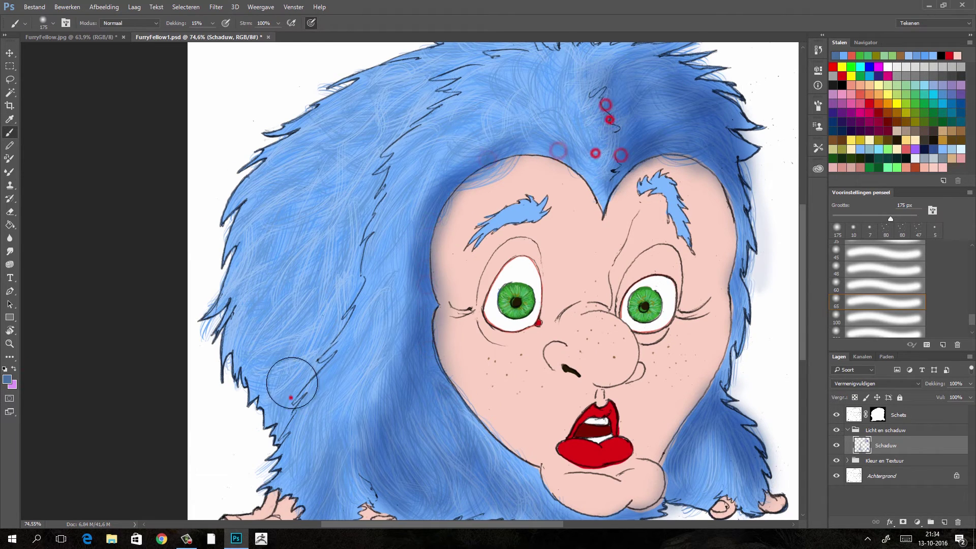
{"action": "mouse_move", "coordinate": [292, 383]}
{"action": "left_mouse_down"}
{"action": "mouse_move", "coordinate": [244, 320]}
{"action": "mouse_move", "coordinate": [251, 272]}
{"action": "mouse_move", "coordinate": [268, 345]}
{"action": "mouse_move", "coordinate": [256, 335]}
{"action": "mouse_move", "coordinate": [351, 204]}
{"action": "mouse_move", "coordinate": [334, 259]}
{"action": "mouse_move", "coordinate": [219, 249]}
{"action": "mouse_move", "coordinate": [366, 143]}
{"action": "left_mouse_up"}
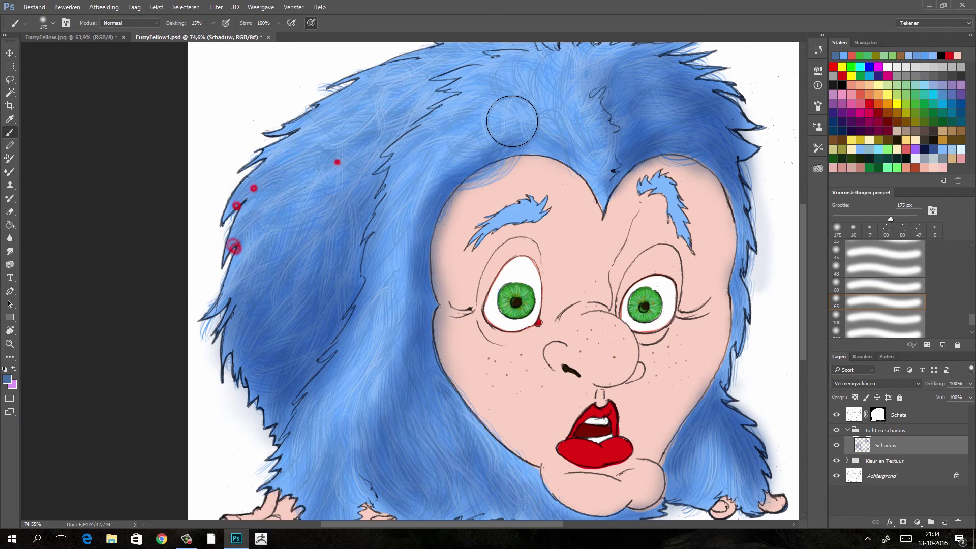
{"action": "scroll", "coordinate": [273, 286], "scroll_direction": "down", "scroll_amount": 3}
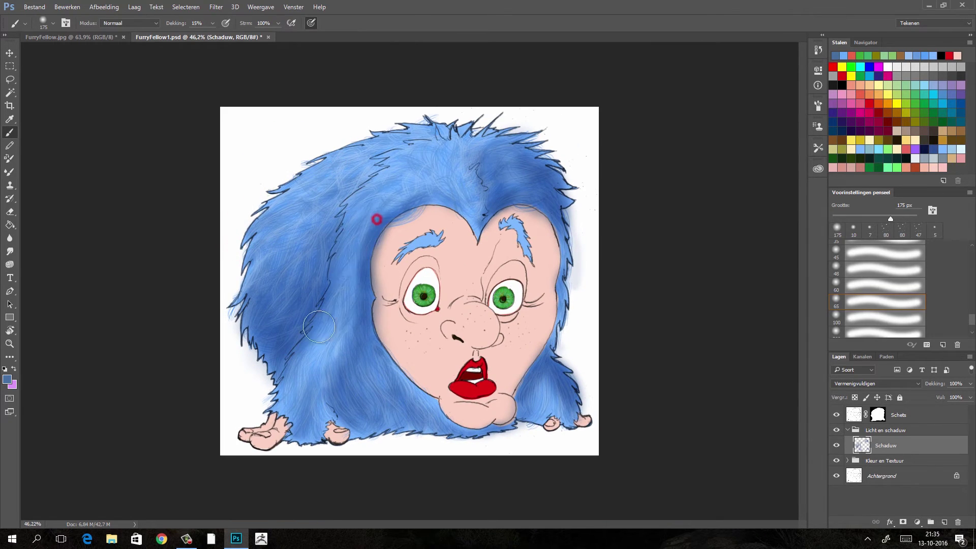
Step: Expand the Kleur en Textuur group and select its Basiskleur layer
{"action": "scroll", "coordinate": [319, 326], "scroll_direction": "up", "scroll_amount": 2}
{"action": "scroll", "coordinate": [355, 213], "scroll_direction": "up", "scroll_amount": 2}
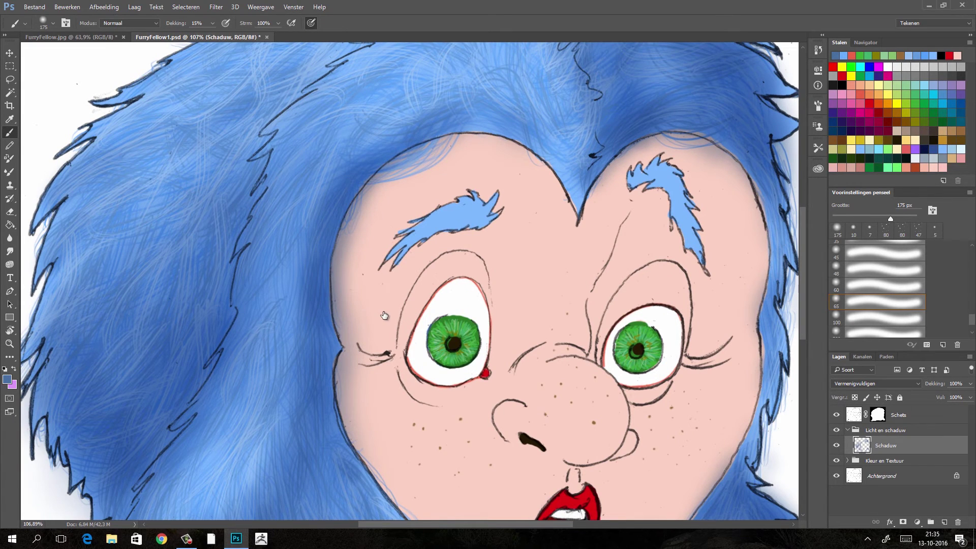
{"action": "left_click", "coordinate": [847, 461]}
{"action": "left_click", "coordinate": [863, 494]}
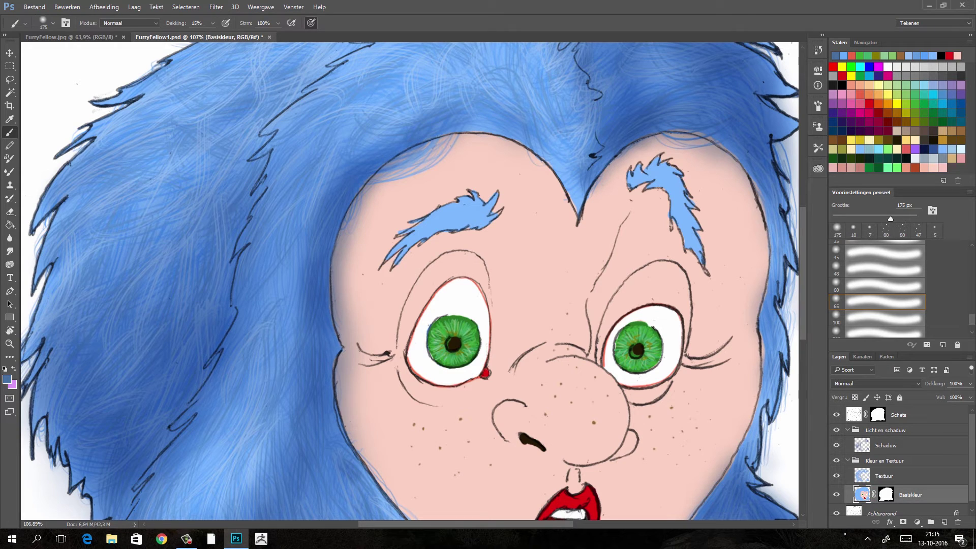
Step: Hide the Textuur and Schaduw layers to show the flat base colours
{"action": "left_click", "coordinate": [837, 476]}
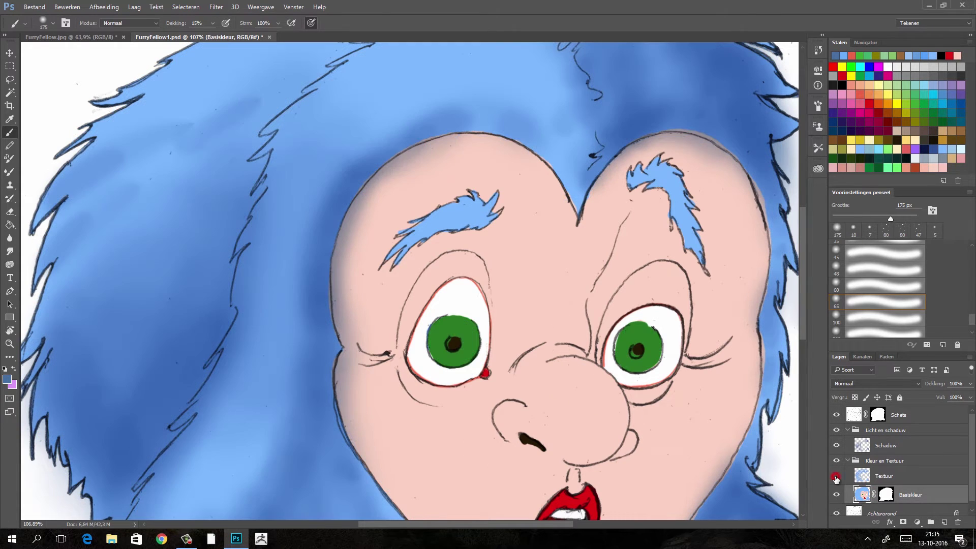
{"action": "left_click", "coordinate": [837, 445]}
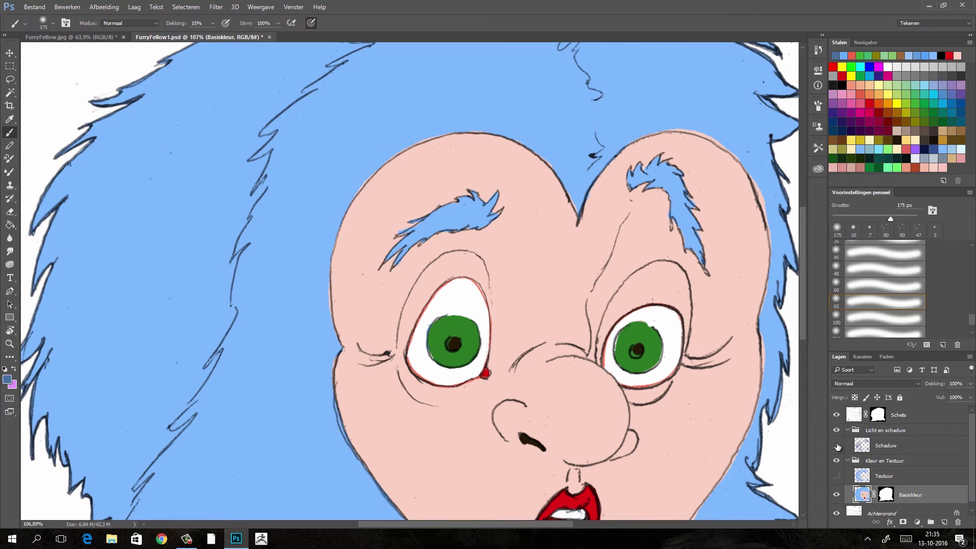
{"action": "scroll", "coordinate": [407, 279], "scroll_direction": "down", "scroll_amount": 5}
{"action": "scroll", "coordinate": [406, 279], "scroll_direction": "right", "scroll_amount": 3}
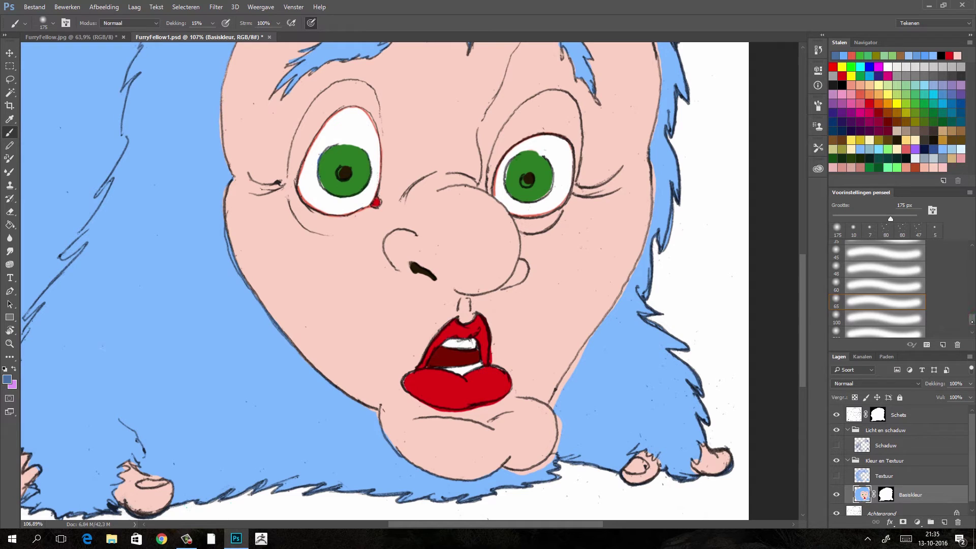
{"action": "left_click_drag", "start_coordinate": [972, 321], "coordinate": [972, 281]}
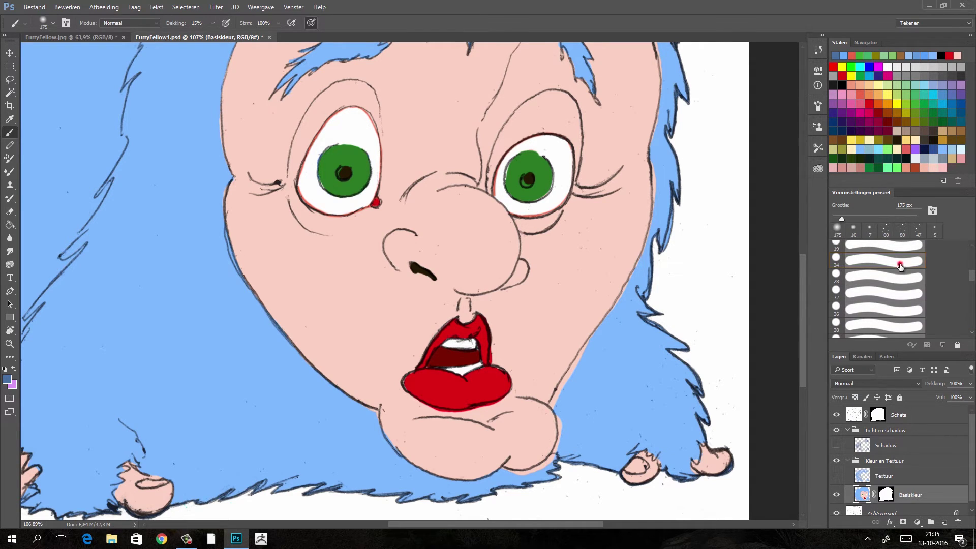
Step: Set the brush to the 24 px round tip at 100% opacity
{"action": "left_click", "coordinate": [901, 265]}
{"action": "left_click", "coordinate": [583, 358]}
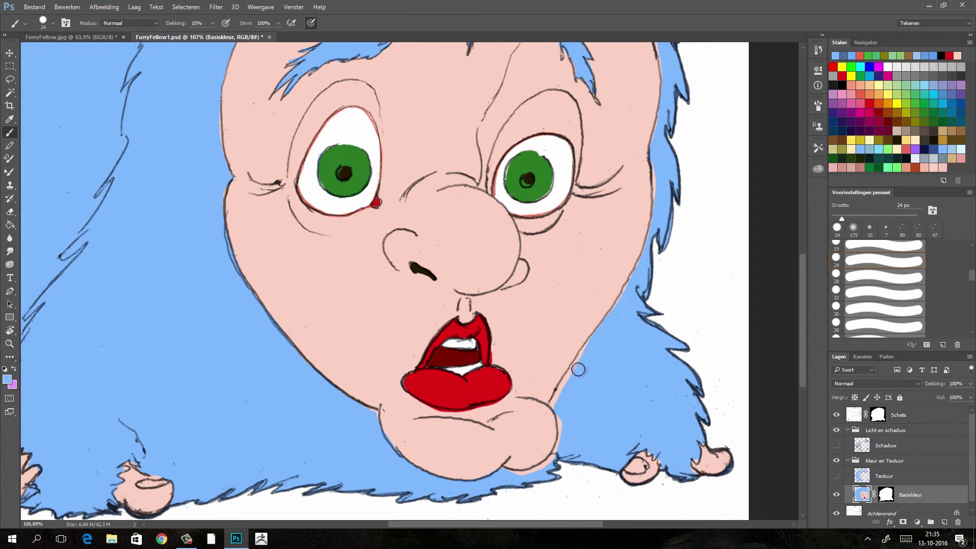
{"action": "left_click", "coordinate": [213, 24]}
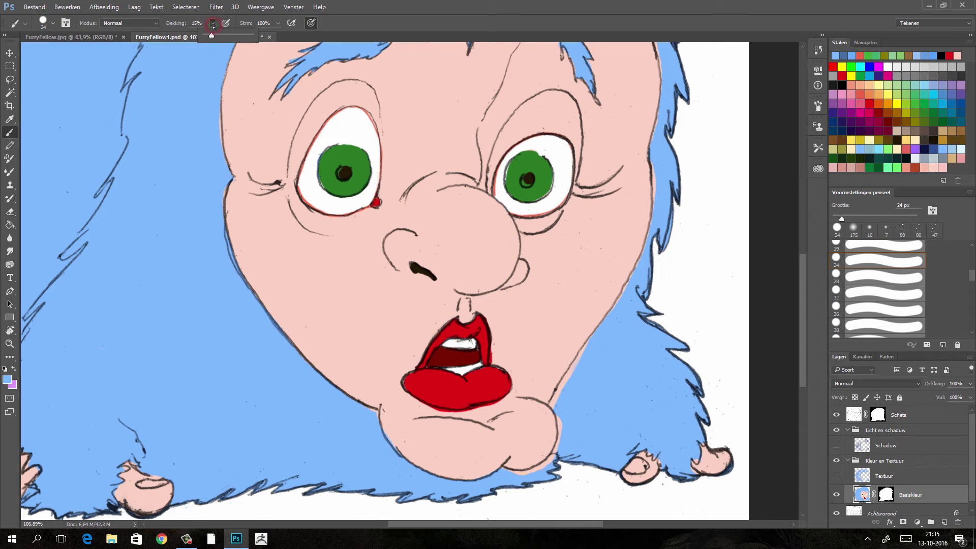
{"action": "type", "text": "100"}
{"action": "left_click", "coordinate": [590, 358]}
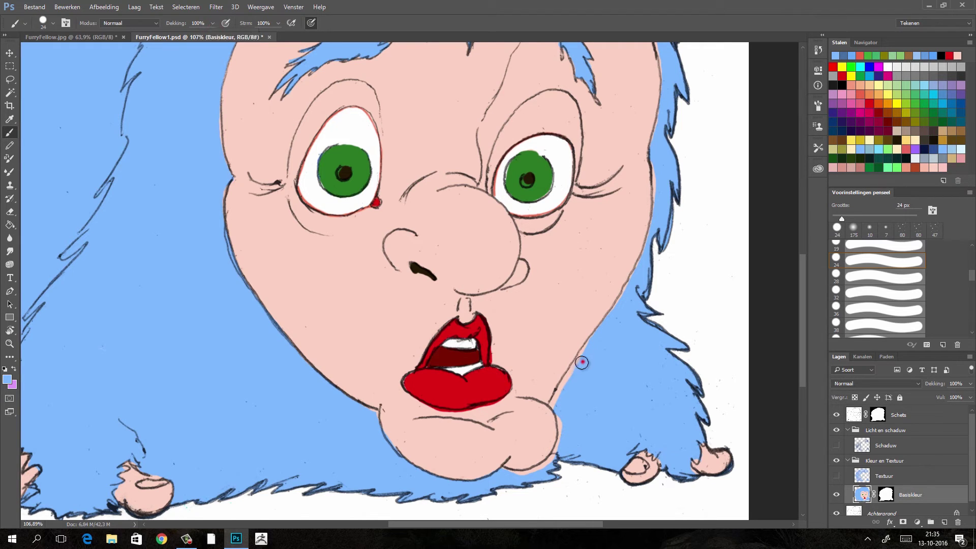
{"action": "left_click", "coordinate": [587, 350]}
{"action": "left_click", "coordinate": [566, 383]}
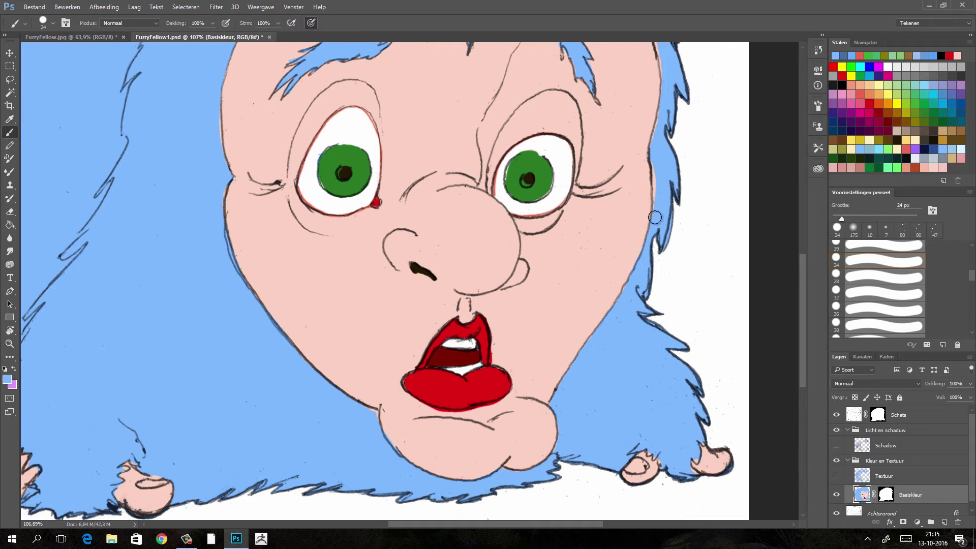
Step: Paint blue over the pink spilling past the face outline near the head
{"action": "scroll", "coordinate": [654, 160], "scroll_direction": "up", "scroll_amount": 5}
{"action": "scroll", "coordinate": [610, 168], "scroll_direction": "right", "scroll_amount": 5}
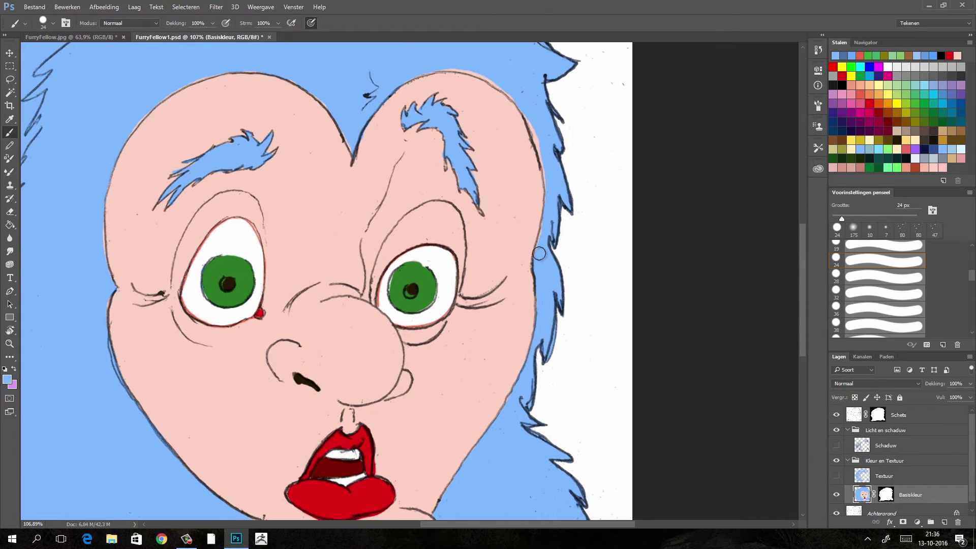
{"action": "left_click_drag", "start_coordinate": [552, 174], "coordinate": [535, 128]}
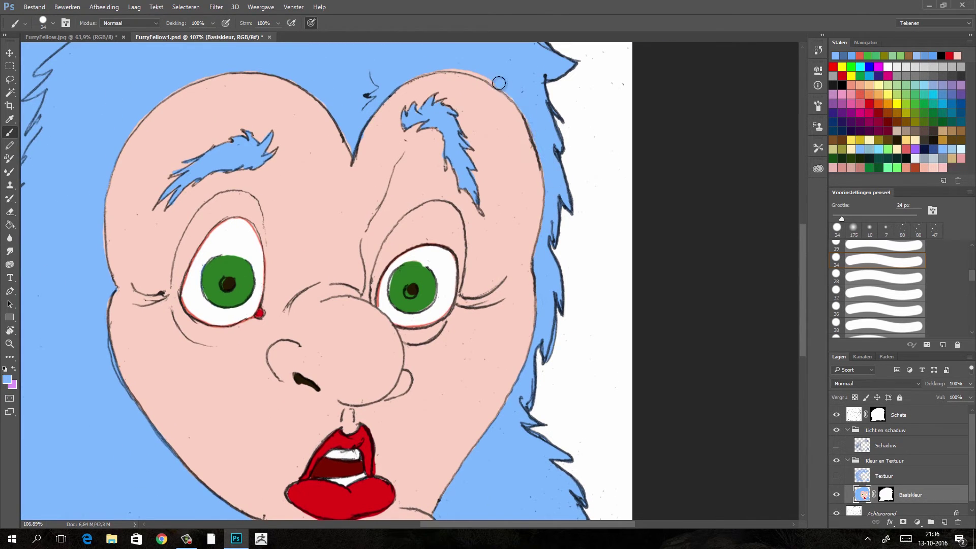
{"action": "scroll", "coordinate": [442, 87], "scroll_direction": "down", "scroll_amount": 3}
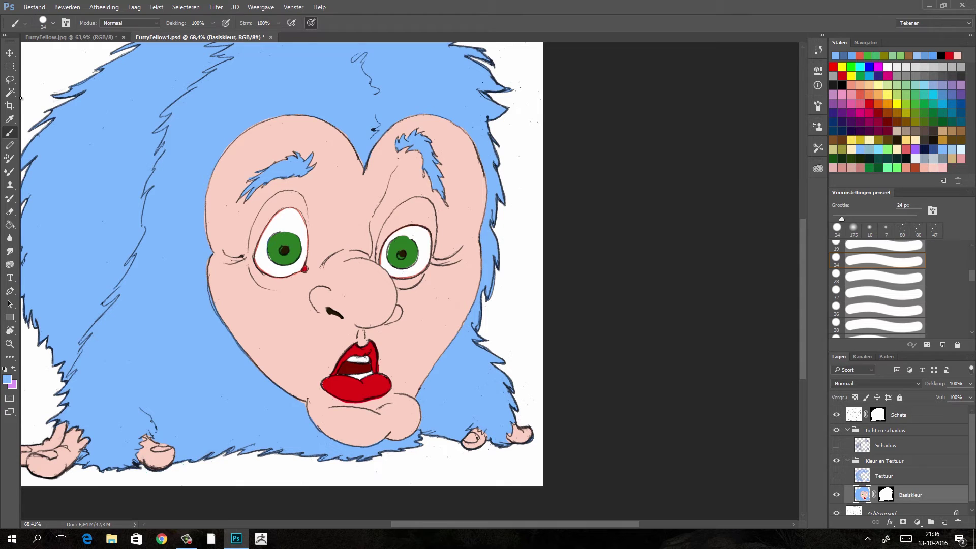
Step: Magic Wand-select the pink face, then lasso-add the mouth, nose and both eyes
{"action": "left_click", "coordinate": [20, 96]}
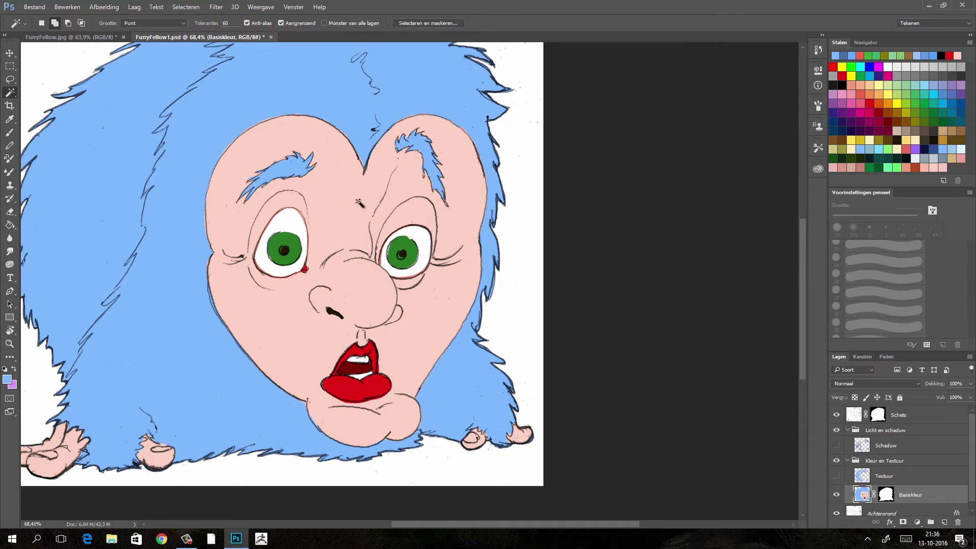
{"action": "left_click", "coordinate": [342, 214]}
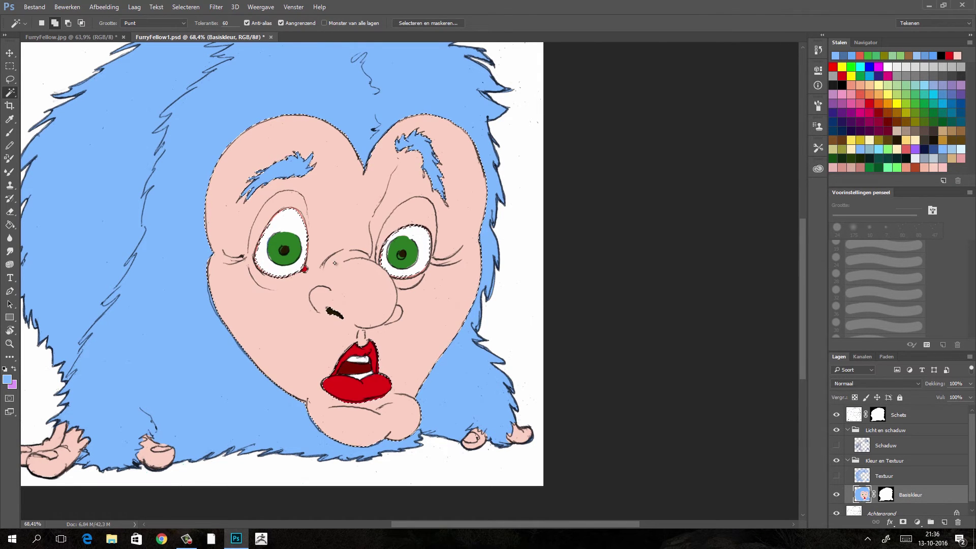
{"action": "left_click", "coordinate": [9, 79]}
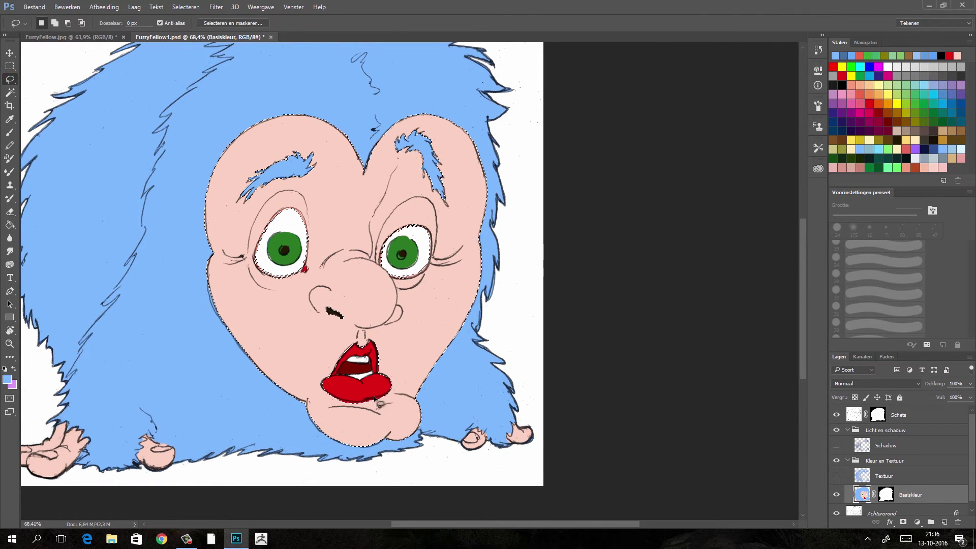
{"action": "mouse_move", "coordinate": [378, 403]}
{"action": "left_mouse_down"}
{"action": "mouse_move", "coordinate": [330, 410]}
{"action": "mouse_move", "coordinate": [337, 330]}
{"action": "mouse_move", "coordinate": [279, 336]}
{"action": "left_mouse_up"}
{"action": "mouse_move", "coordinate": [277, 213]}
{"action": "left_mouse_down"}
{"action": "mouse_move", "coordinate": [265, 208]}
{"action": "mouse_move", "coordinate": [277, 213]}
{"action": "left_mouse_up"}
{"action": "mouse_move", "coordinate": [411, 208]}
{"action": "left_mouse_down"}
{"action": "mouse_move", "coordinate": [448, 264]}
{"action": "mouse_move", "coordinate": [375, 236]}
{"action": "left_mouse_up"}
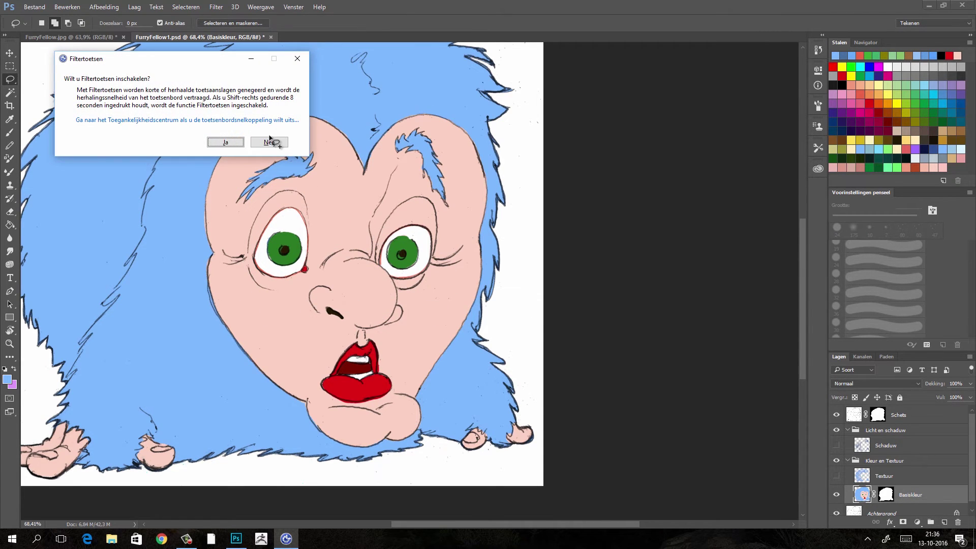
{"action": "left_click", "coordinate": [269, 142]}
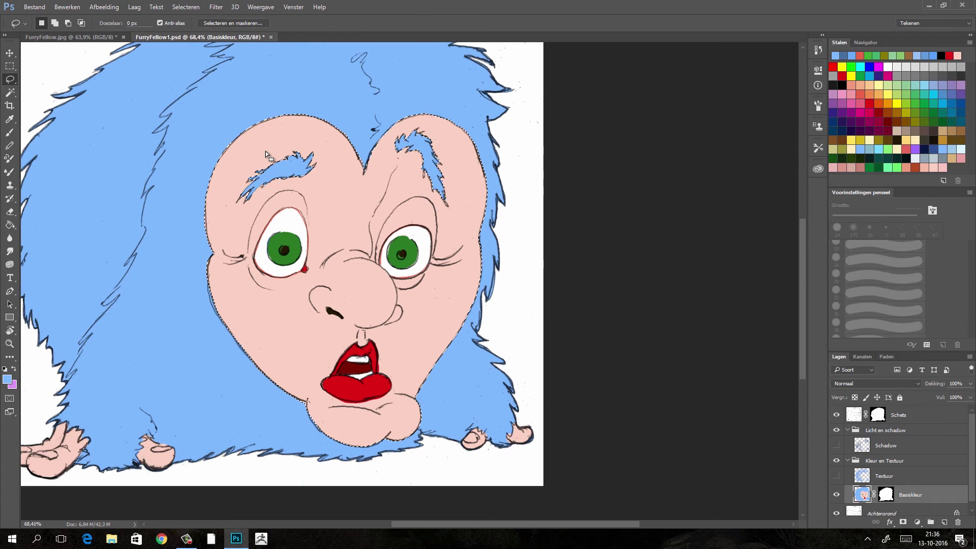
Step: Add the four paws with the Magic Wand, then invert the selection
{"action": "left_click", "coordinate": [10, 92]}
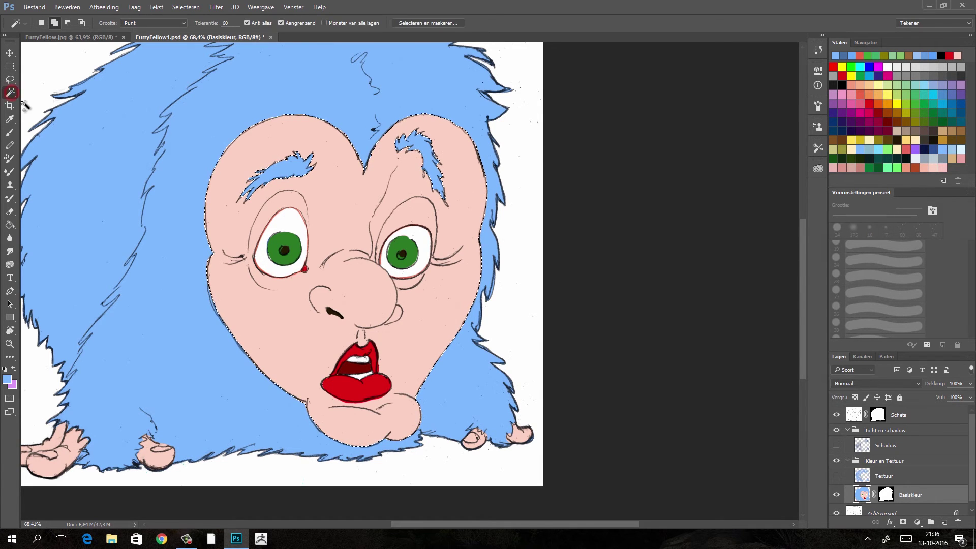
{"action": "left_click", "coordinate": [153, 461], "text": "shift"}
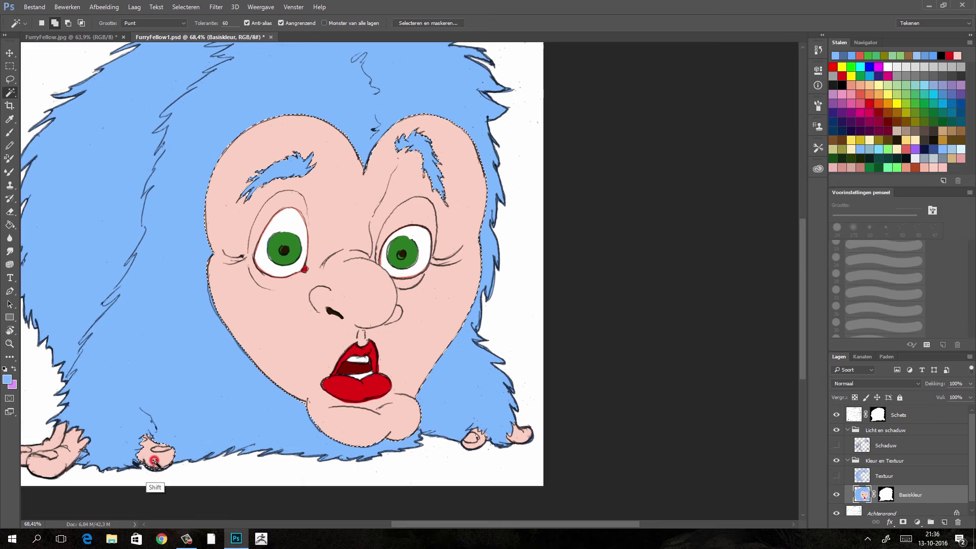
{"action": "left_click", "coordinate": [48, 468], "text": "shift"}
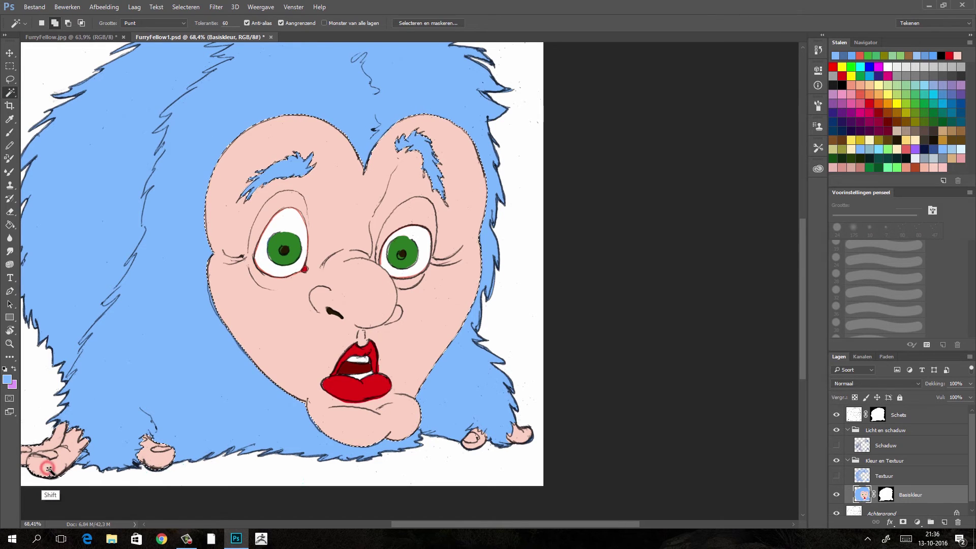
{"action": "left_click", "coordinate": [479, 440], "text": "shift"}
{"action": "left_click", "coordinate": [521, 437], "text": "shift"}
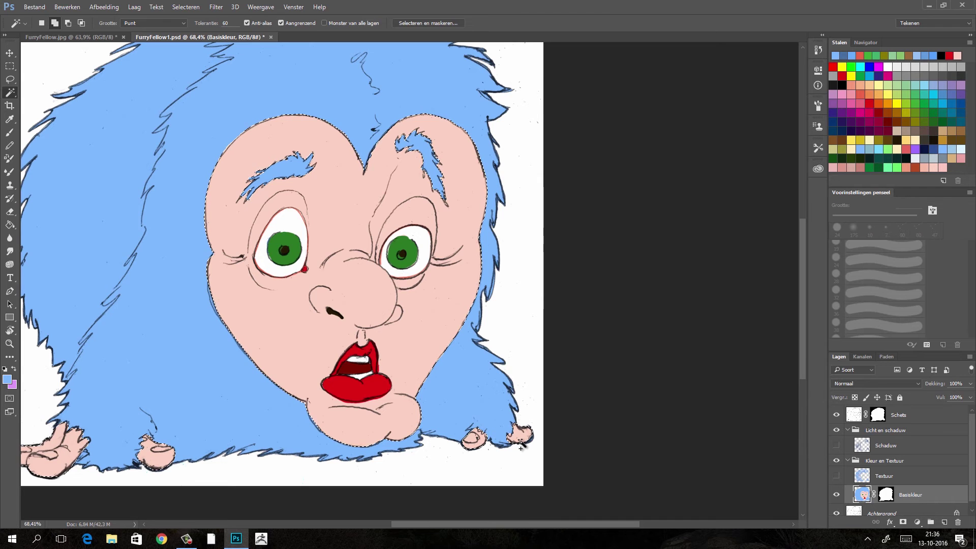
{"action": "scroll", "coordinate": [521, 447], "scroll_direction": "down", "scroll_amount": 3}
{"action": "scroll", "coordinate": [520, 445], "scroll_direction": "up", "scroll_amount": 2}
{"action": "scroll", "coordinate": [520, 444], "scroll_direction": "up", "scroll_amount": 2}
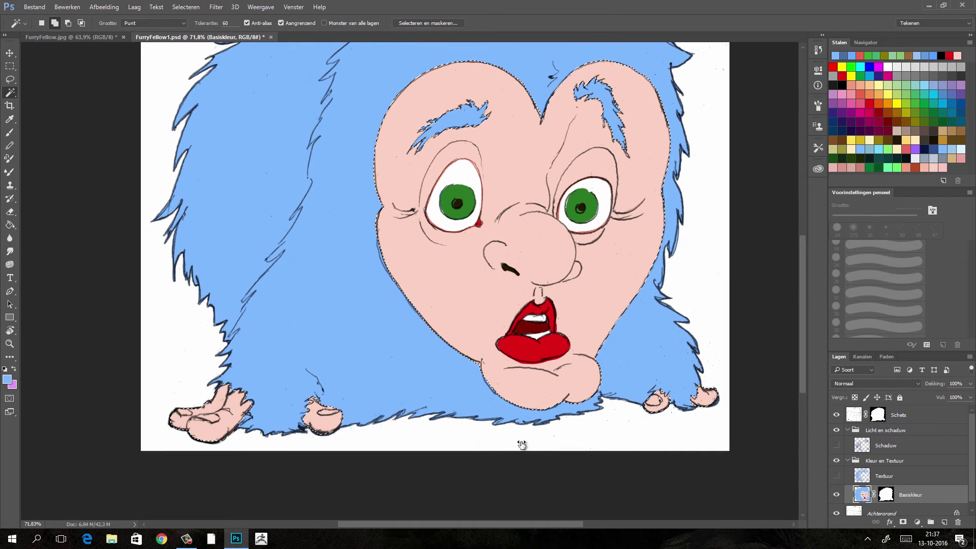
{"action": "left_click", "coordinate": [193, 7]}
{"action": "left_click", "coordinate": [203, 41]}
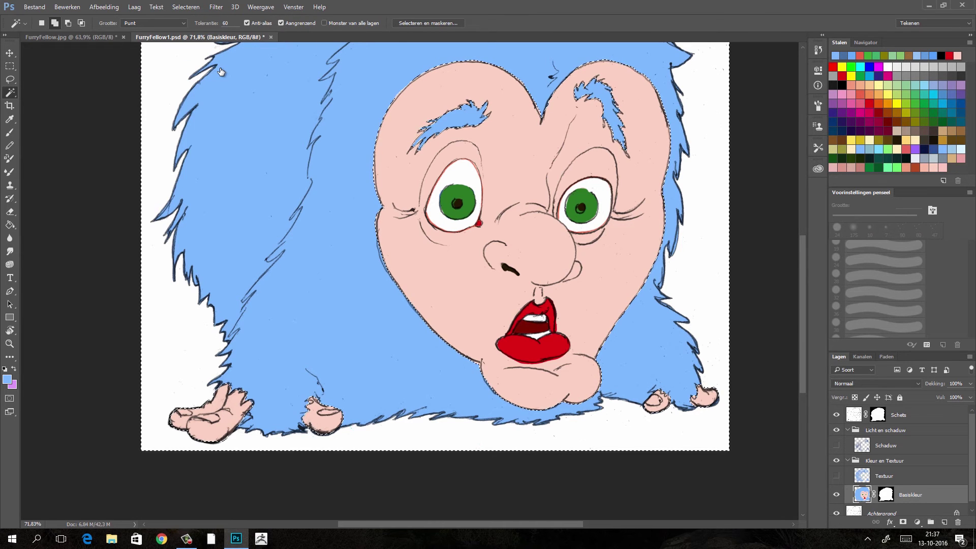
Step: Rename Schaduw to 'Schaduw Haar', make it visible, and mask it with the inverted face selection
{"action": "double_click", "coordinate": [886, 446]}
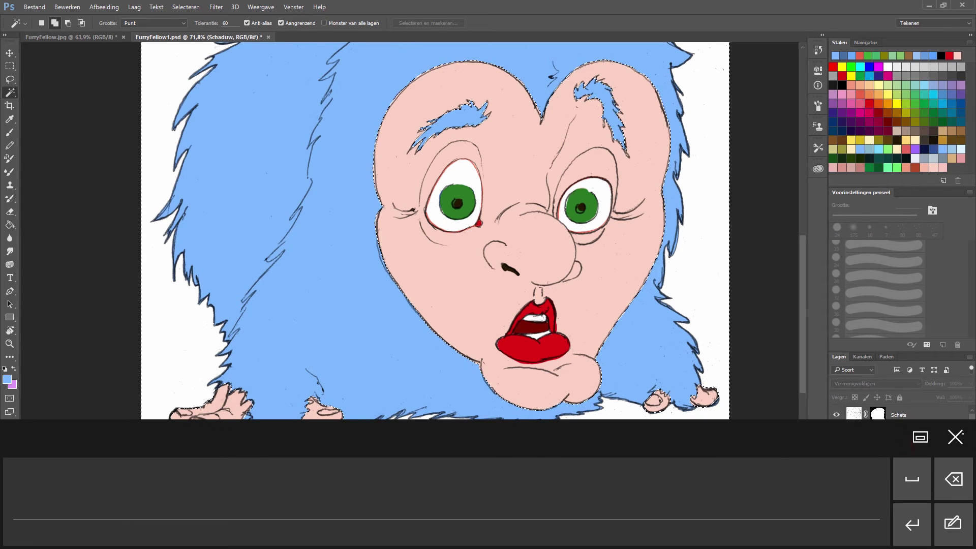
{"action": "left_click", "coordinate": [955, 437]}
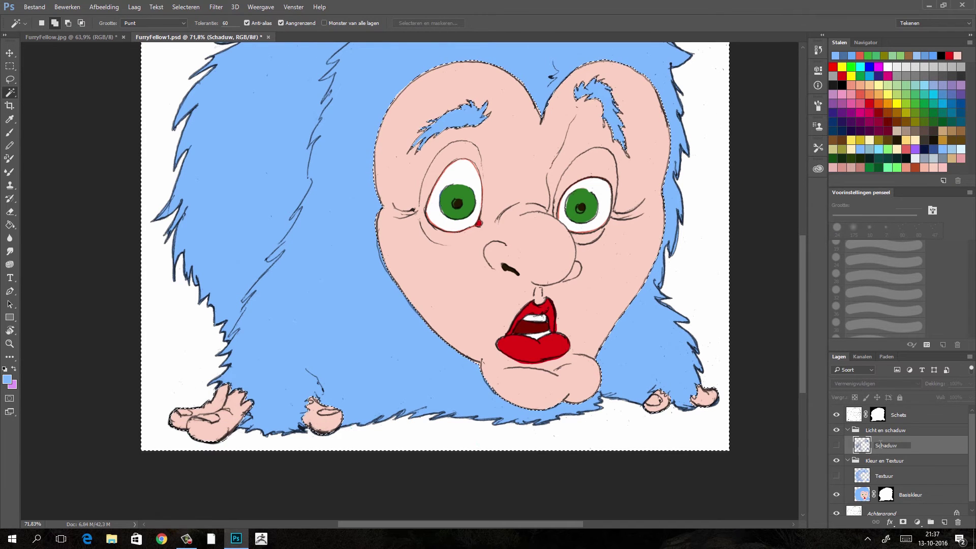
{"action": "type", "text": " Haar"}
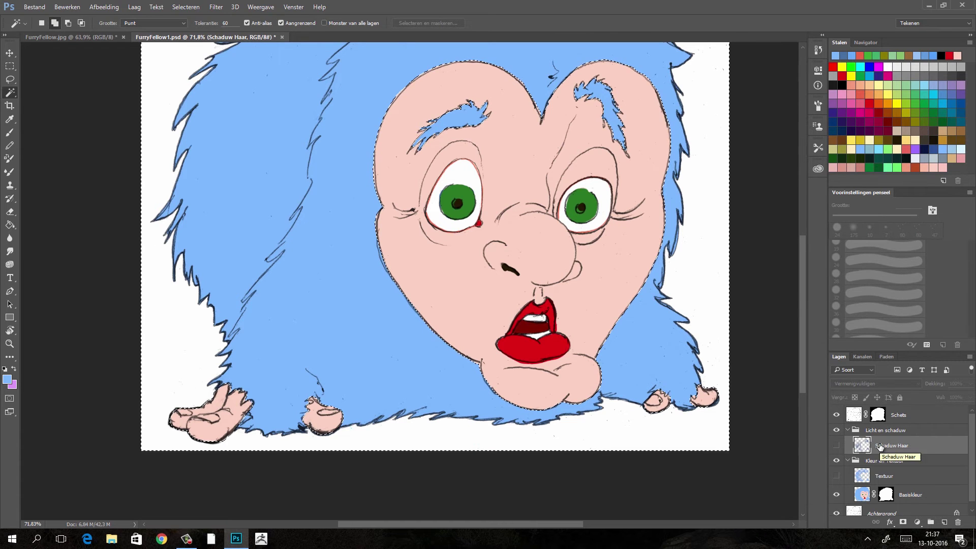
{"action": "left_click", "coordinate": [836, 445]}
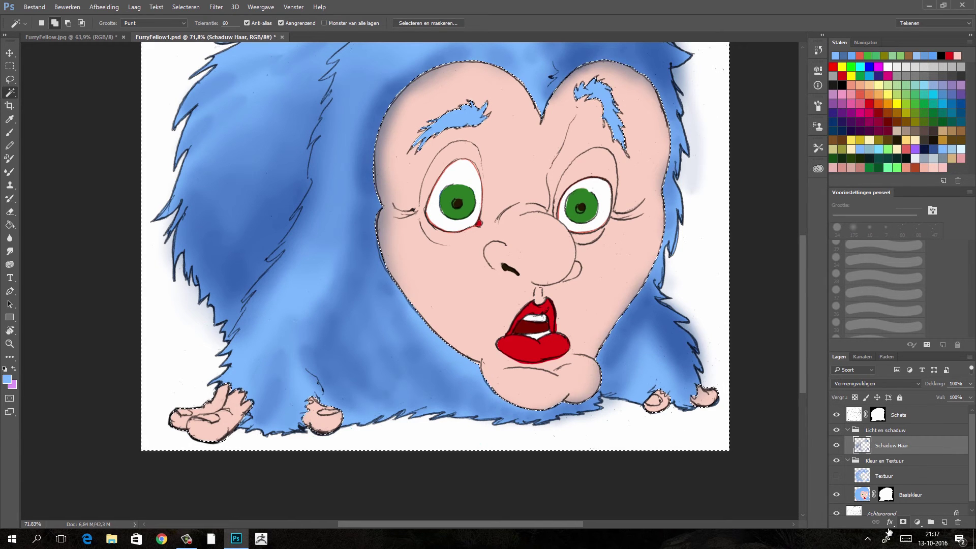
{"action": "left_click", "coordinate": [904, 523]}
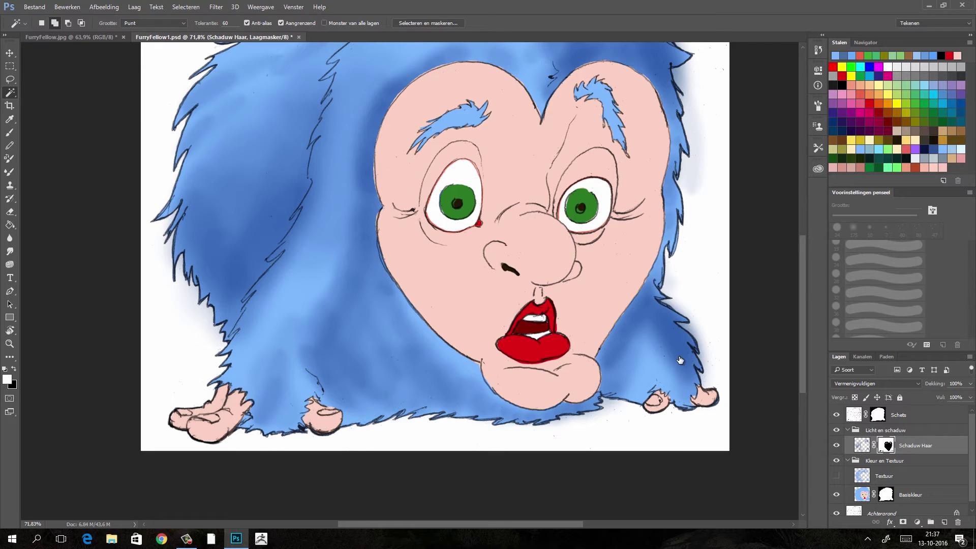
Step: Load the Schets layer mask as a selection and invert it
{"action": "left_click", "coordinate": [879, 418]}
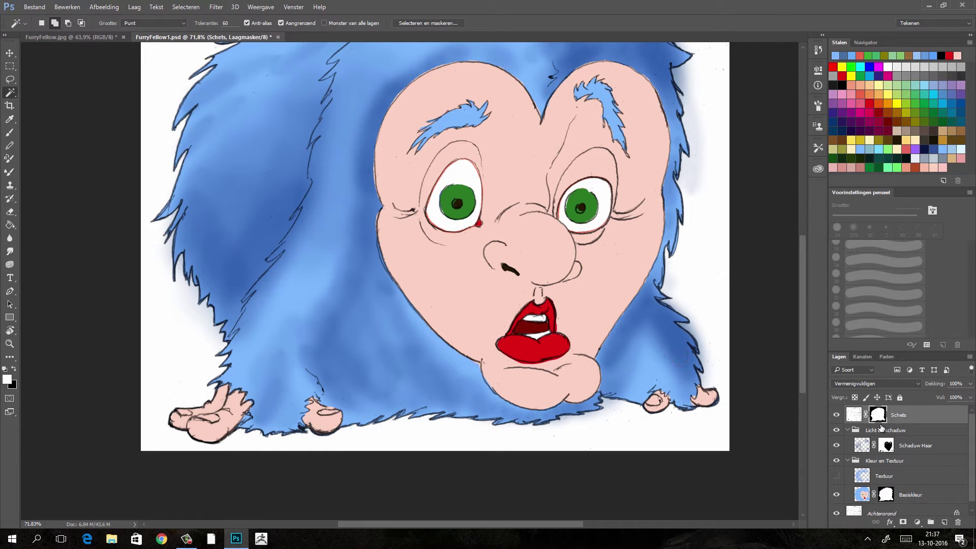
{"action": "right_click", "coordinate": [881, 427]}
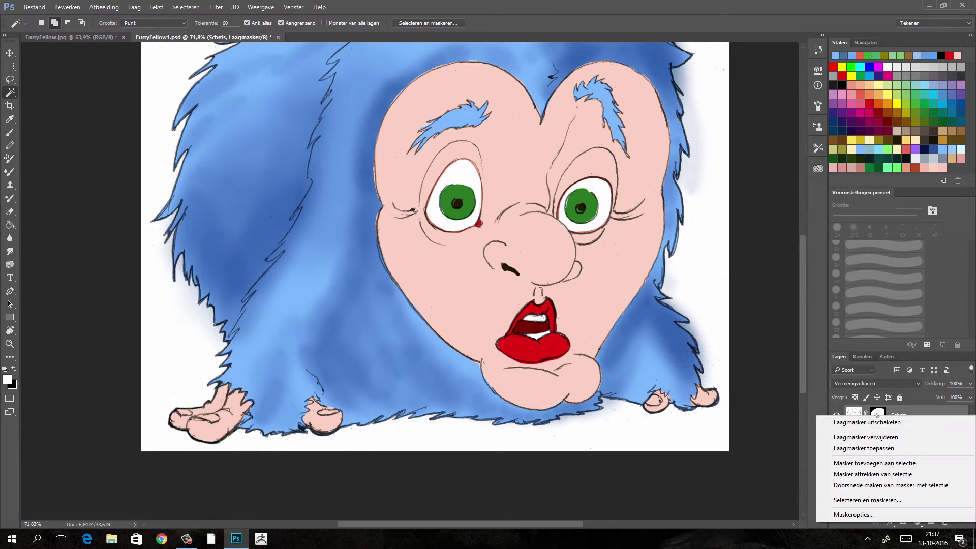
{"action": "left_click", "coordinate": [911, 463]}
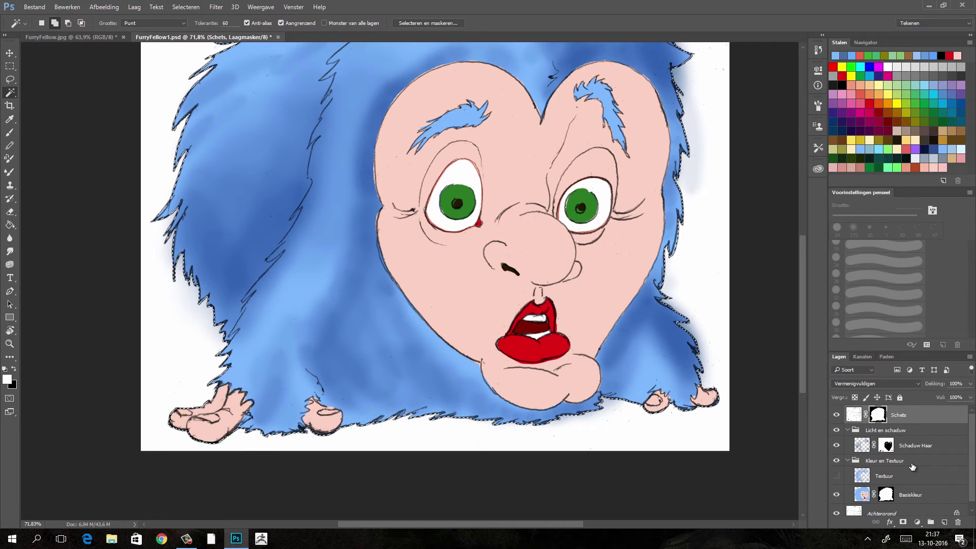
{"action": "left_click", "coordinate": [185, 7]}
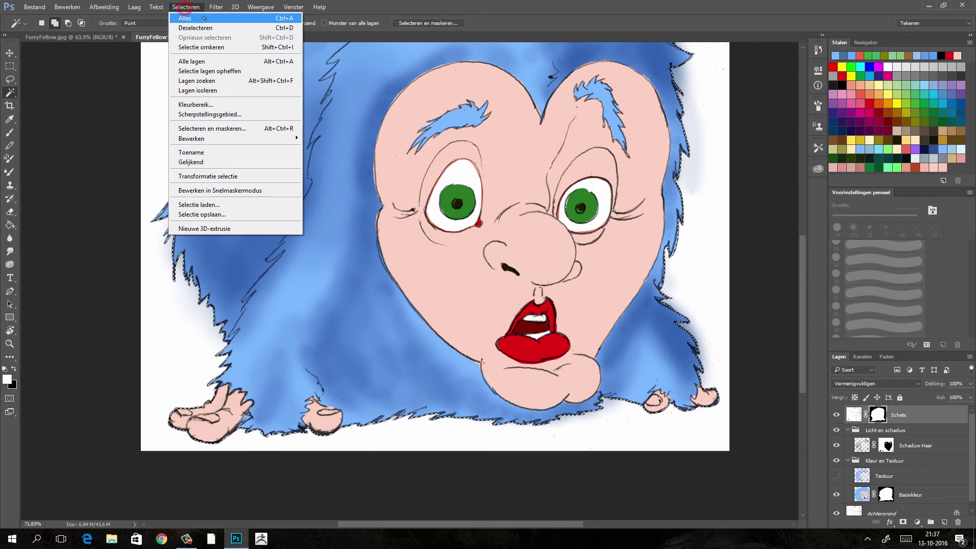
{"action": "left_click", "coordinate": [217, 46]}
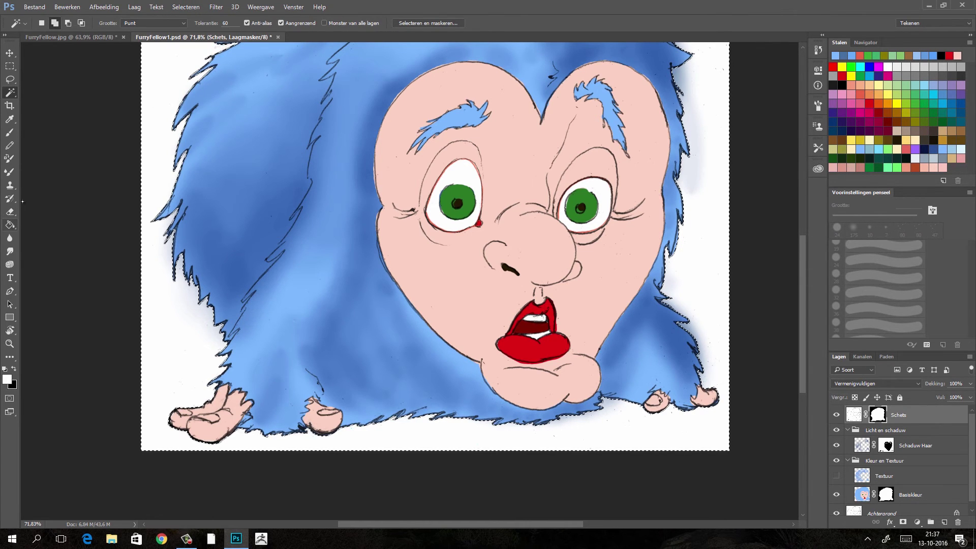
Step: Switch to the fill tool with black foreground, target the Schaduw Haar mask, and deselect
{"action": "key", "text": "g"}
{"action": "key", "text": "x"}
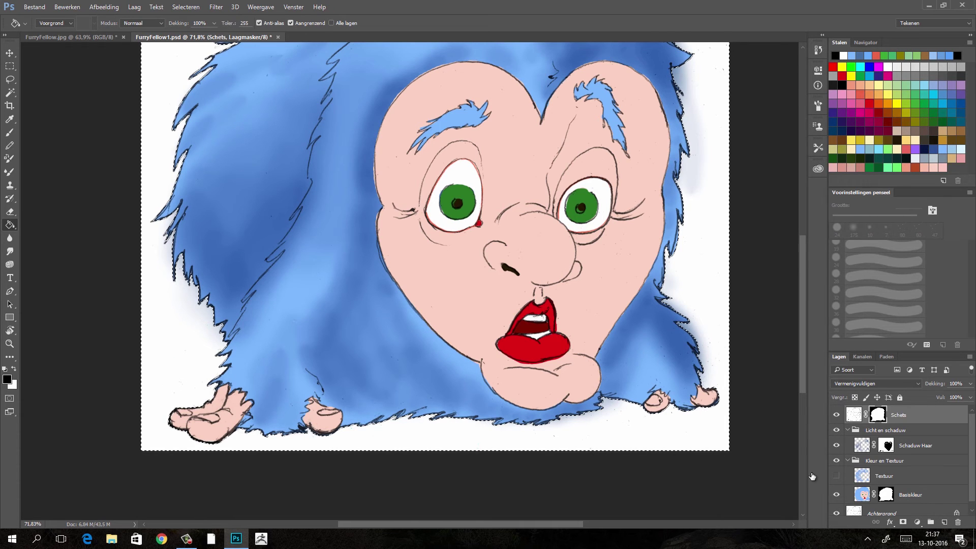
{"action": "left_click", "coordinate": [886, 445]}
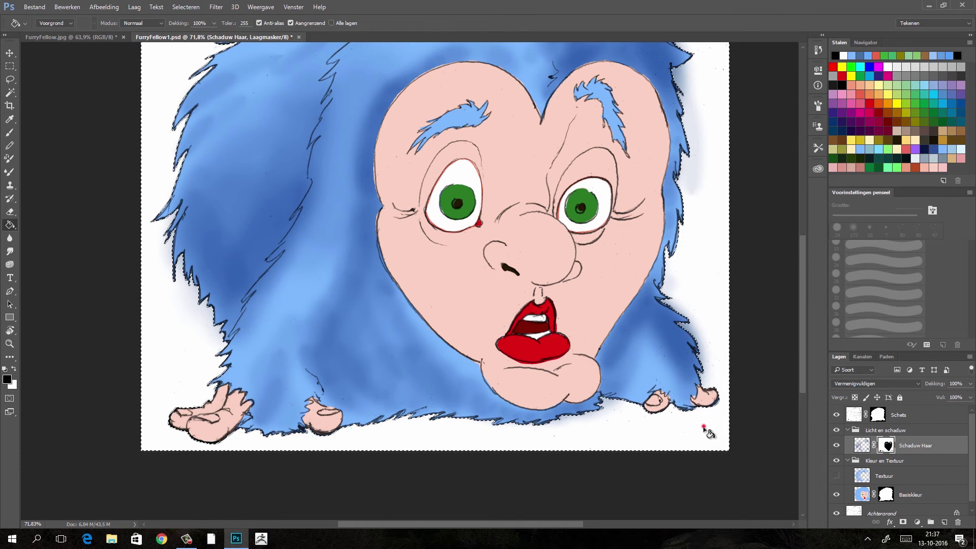
{"action": "scroll", "coordinate": [668, 459], "scroll_direction": "down", "scroll_amount": 1}
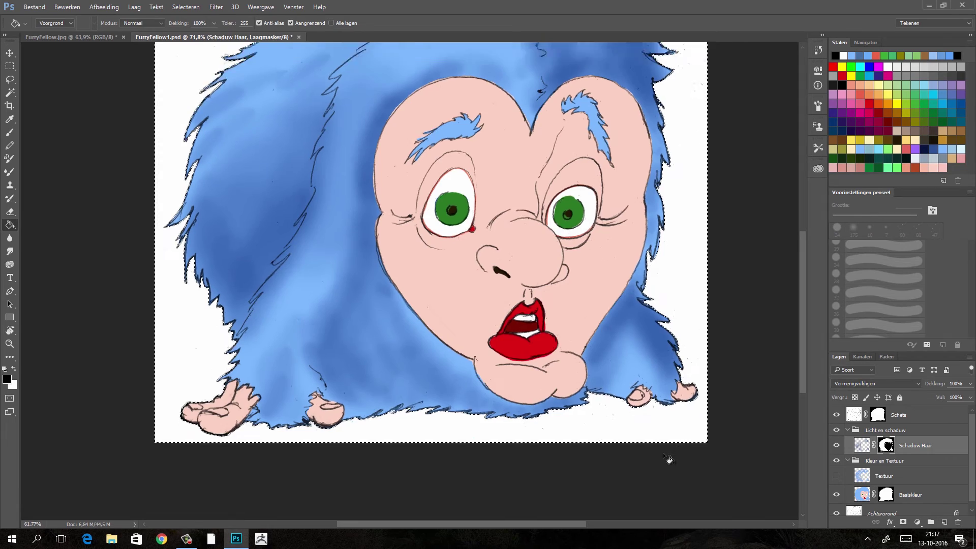
{"action": "scroll", "coordinate": [669, 459], "scroll_direction": "down", "scroll_amount": 1}
{"action": "scroll", "coordinate": [669, 459], "scroll_direction": "up", "scroll_amount": 1}
{"action": "scroll", "coordinate": [669, 459], "scroll_direction": "up", "scroll_amount": 1}
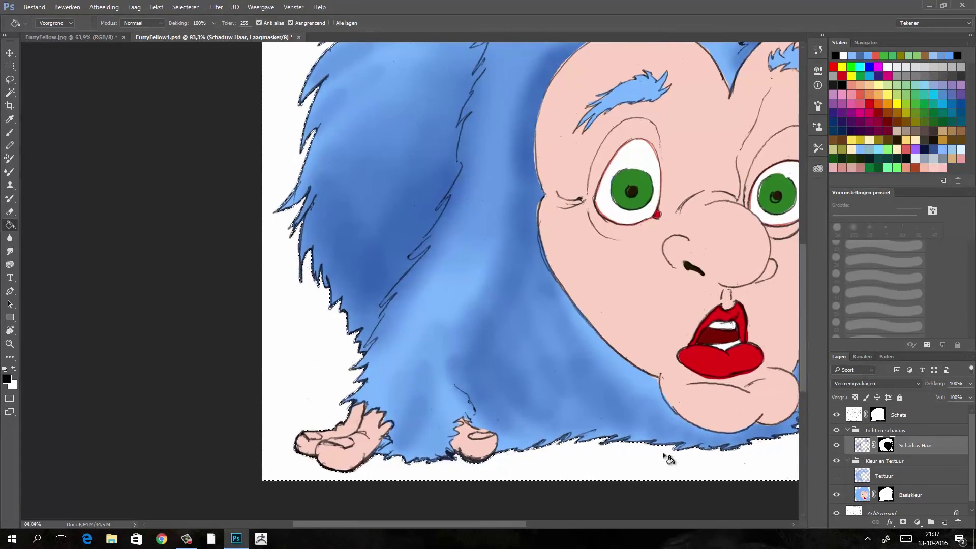
{"action": "scroll", "coordinate": [669, 459], "scroll_direction": "up", "scroll_amount": 1}
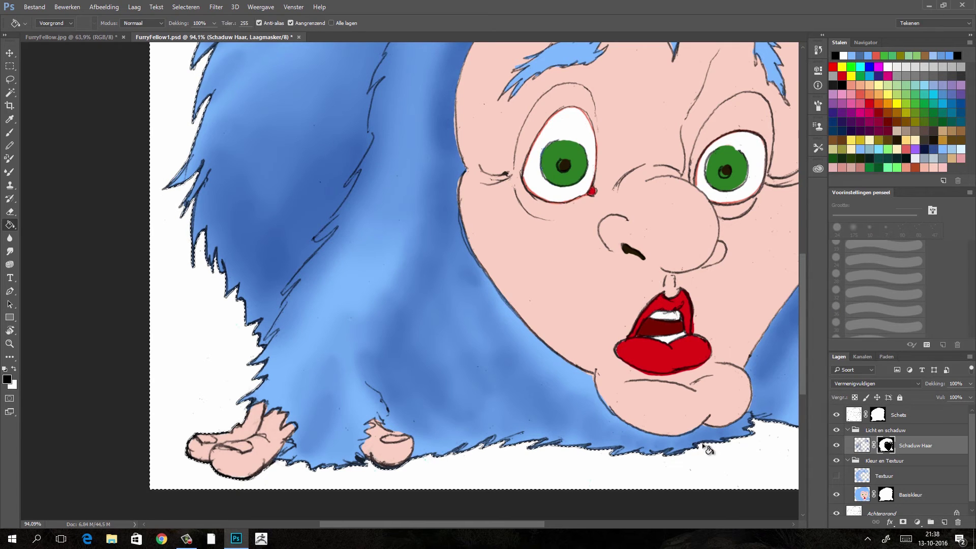
{"action": "left_click", "coordinate": [185, 7]}
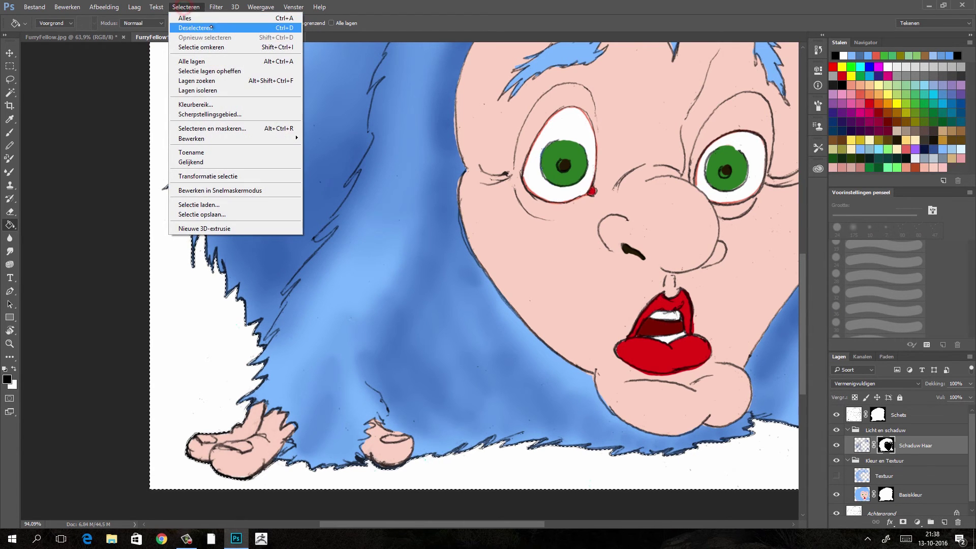
{"action": "left_click", "coordinate": [188, 27]}
Step: Target the Schaduw Haar layer's pixels instead of its mask
{"action": "left_click", "coordinate": [863, 447]}
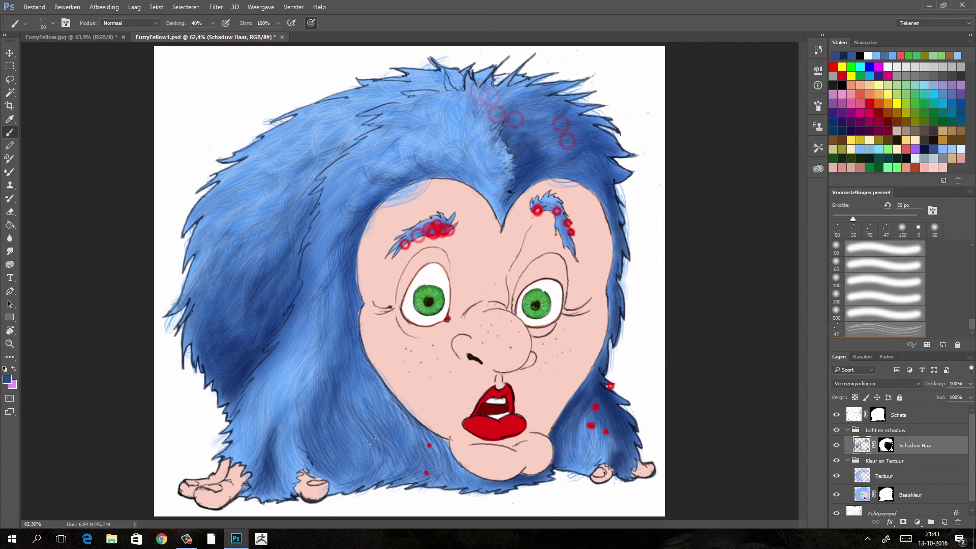
Step: Add a new layer named 'LichtHaar' directly above Schaduw Haar
{"action": "left_click", "coordinate": [945, 522]}
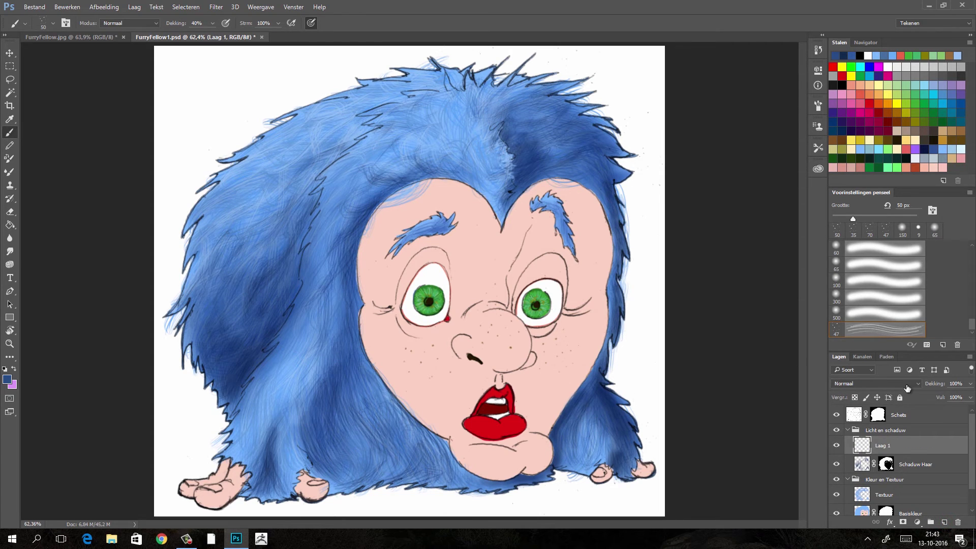
{"action": "left_click_drag", "start_coordinate": [905, 446], "coordinate": [909, 470]}
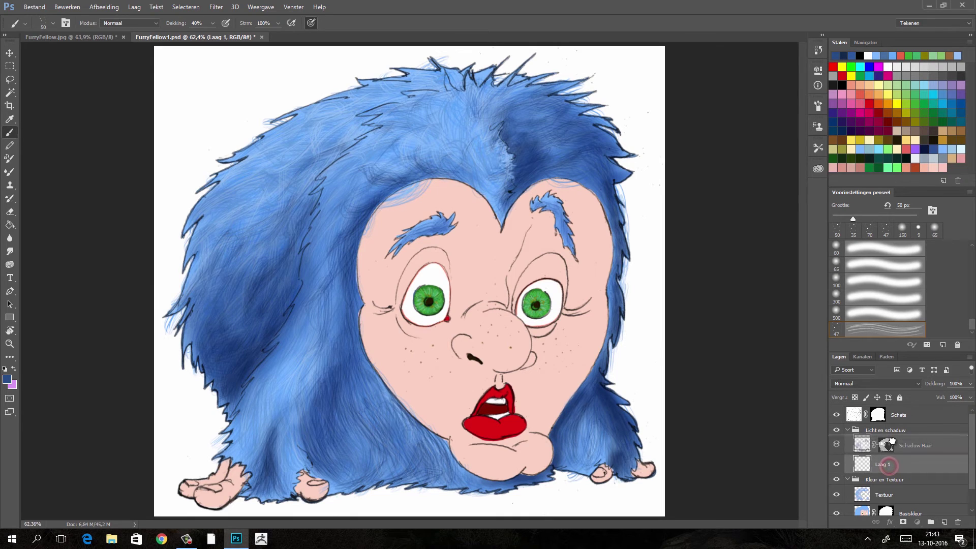
{"action": "left_click_drag", "start_coordinate": [888, 463], "coordinate": [895, 445]}
{"action": "double_click", "coordinate": [885, 446]}
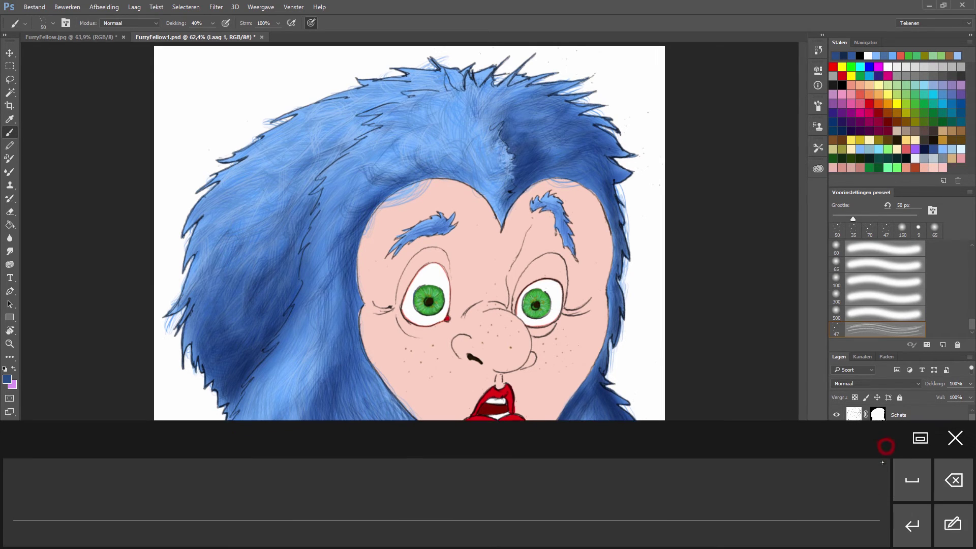
{"action": "type", "text": "LichtHaar"}
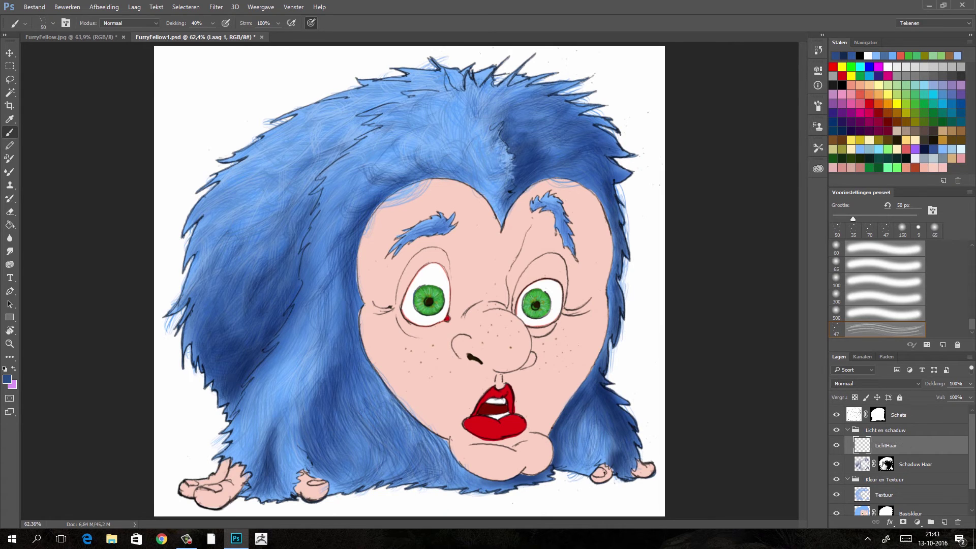
{"action": "key", "text": "Return"}
Step: Give LichtHaar a mask copied from the Schaduw Haar mask selection, then target its pixels
{"action": "right_click", "coordinate": [885, 465]}
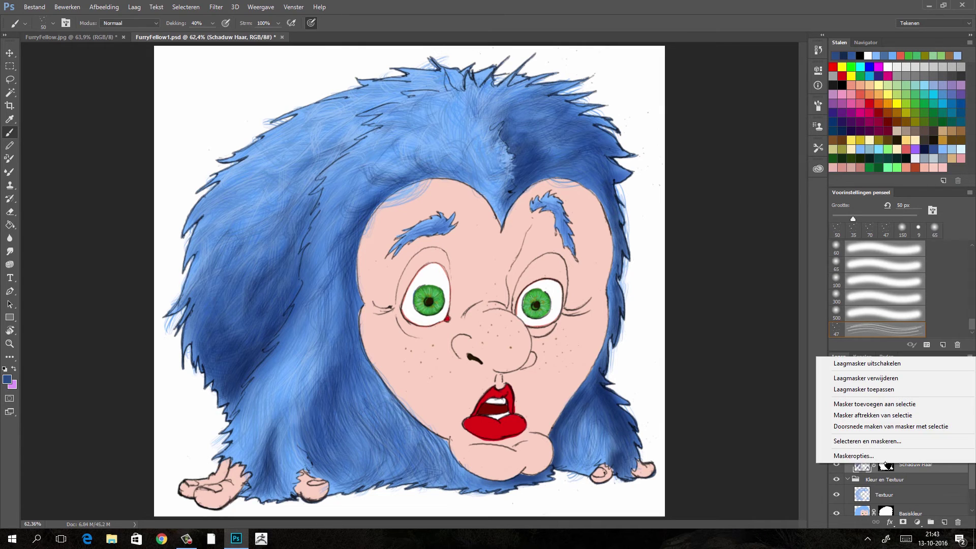
{"action": "left_click", "coordinate": [895, 405]}
{"action": "left_click", "coordinate": [895, 445]}
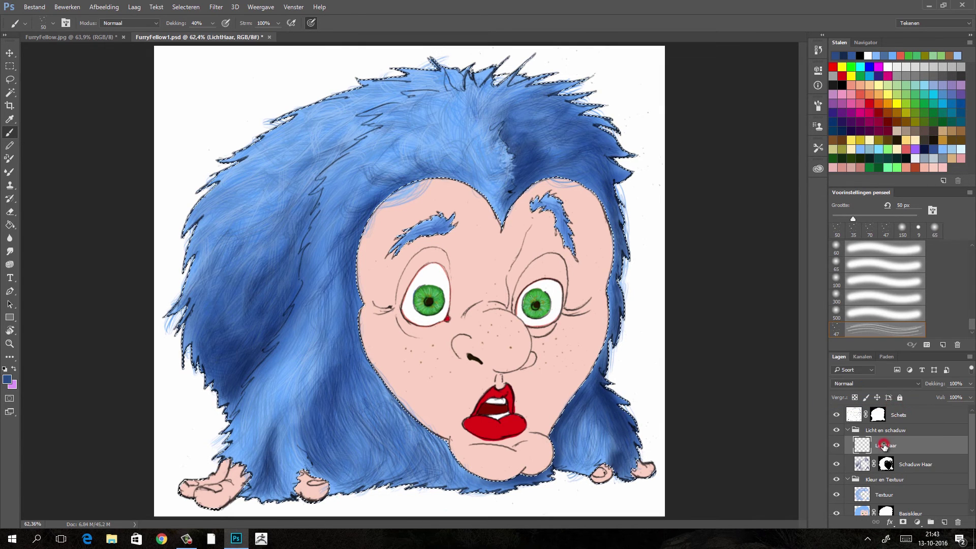
{"action": "left_click", "coordinate": [903, 522]}
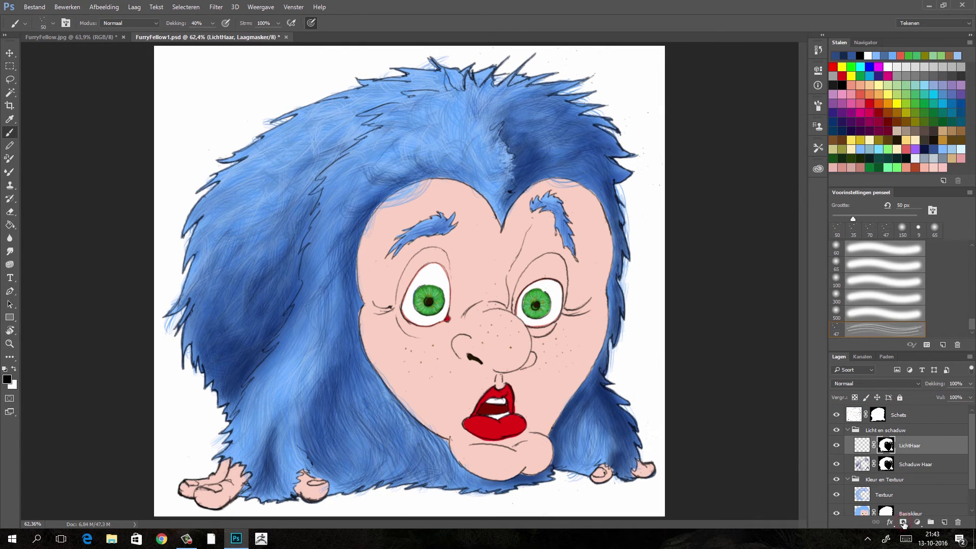
{"action": "left_click", "coordinate": [864, 448]}
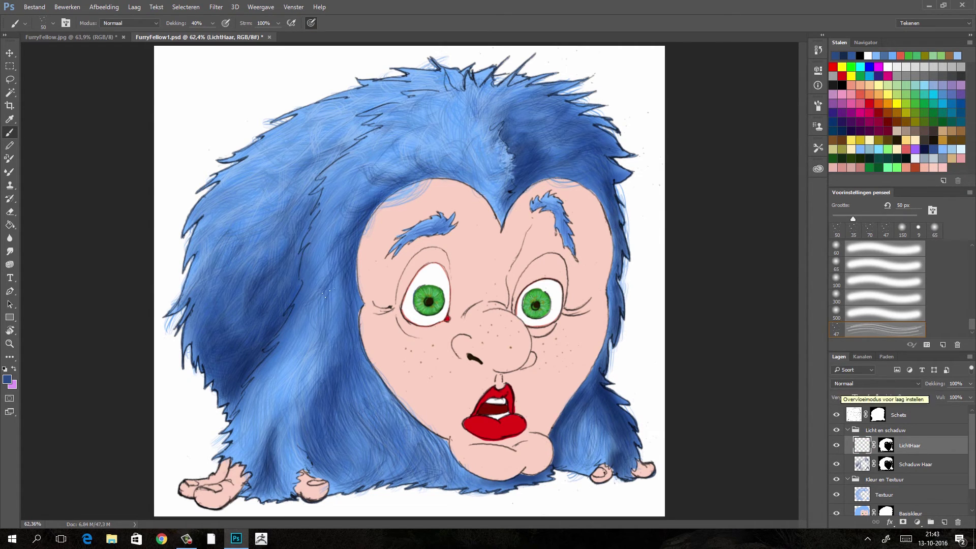
Step: Sample the fur's blue, then lighten the foreground colour to pale blue d4e7ff for hair highlights
{"action": "left_click", "coordinate": [371, 144], "text": "alt"}
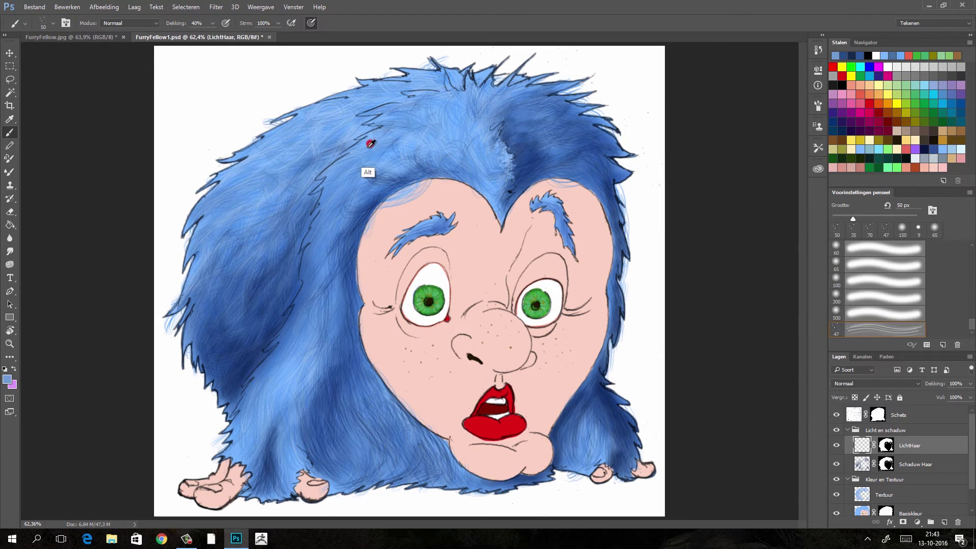
{"action": "left_click", "coordinate": [7, 379]}
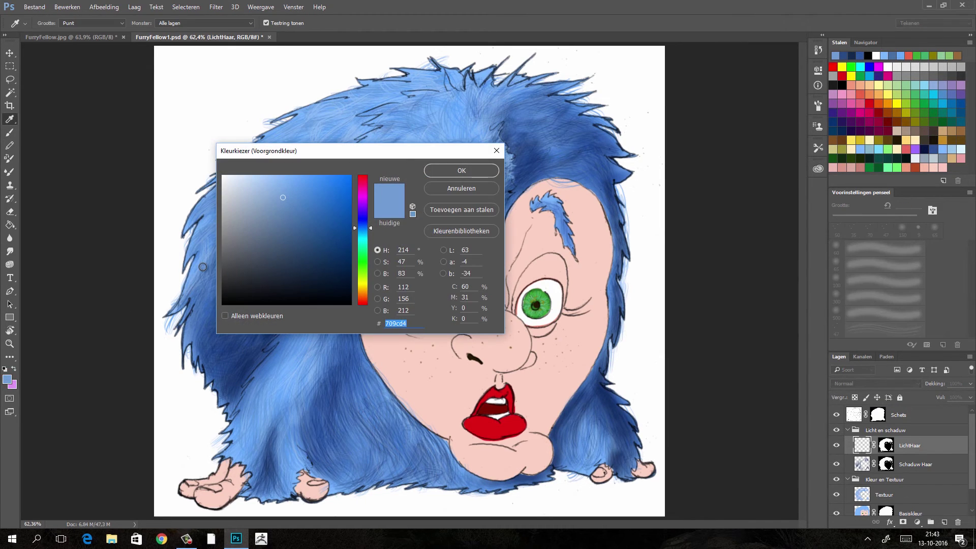
{"action": "left_click", "coordinate": [248, 178]}
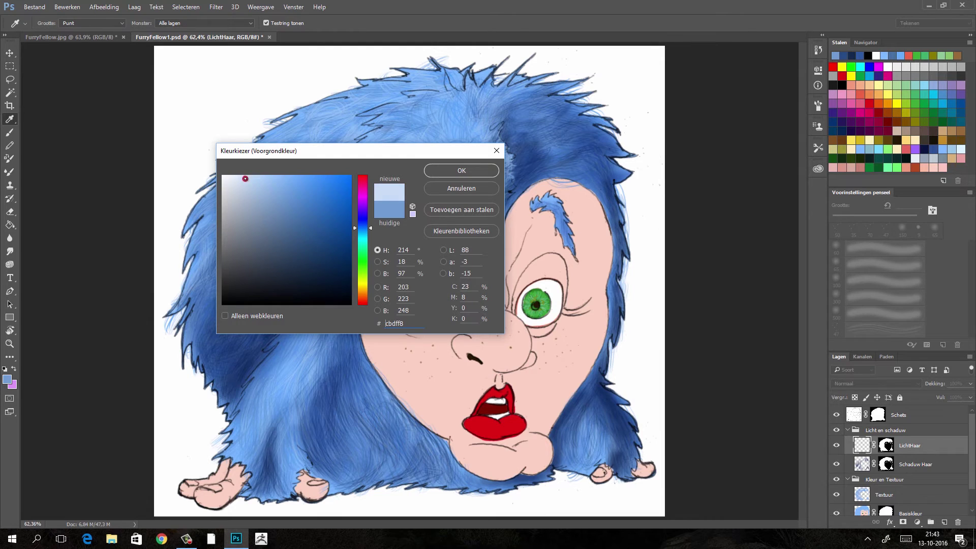
{"action": "left_click_drag", "start_coordinate": [246, 179], "coordinate": [244, 171]}
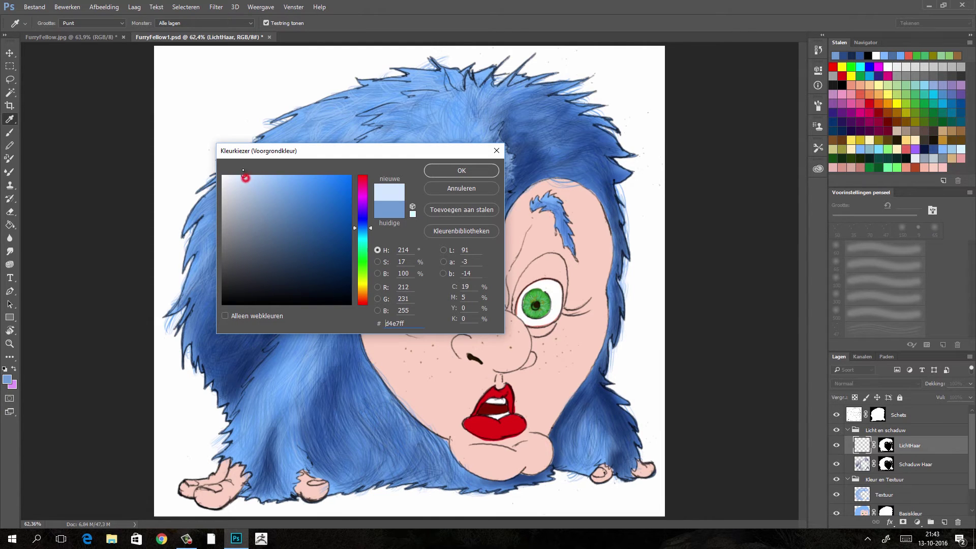
{"action": "left_click", "coordinate": [445, 172]}
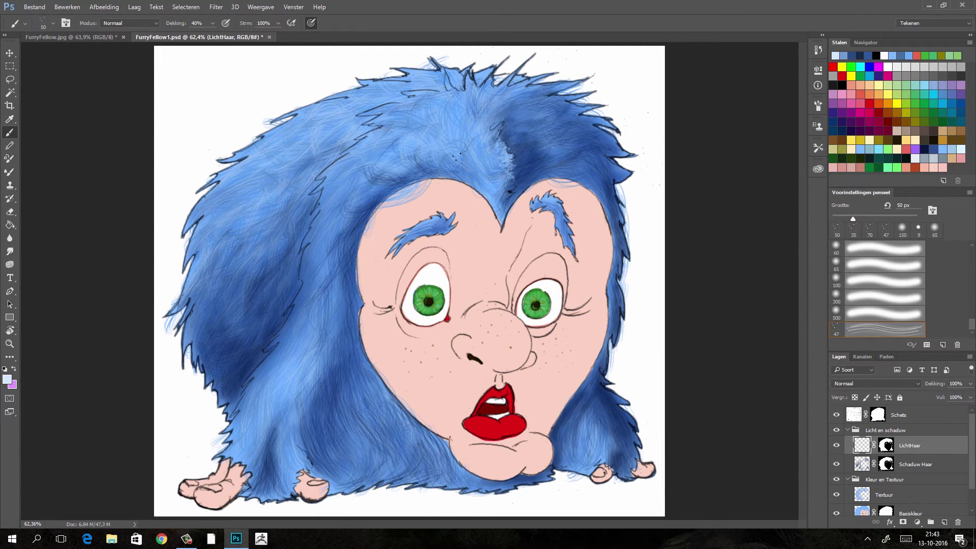
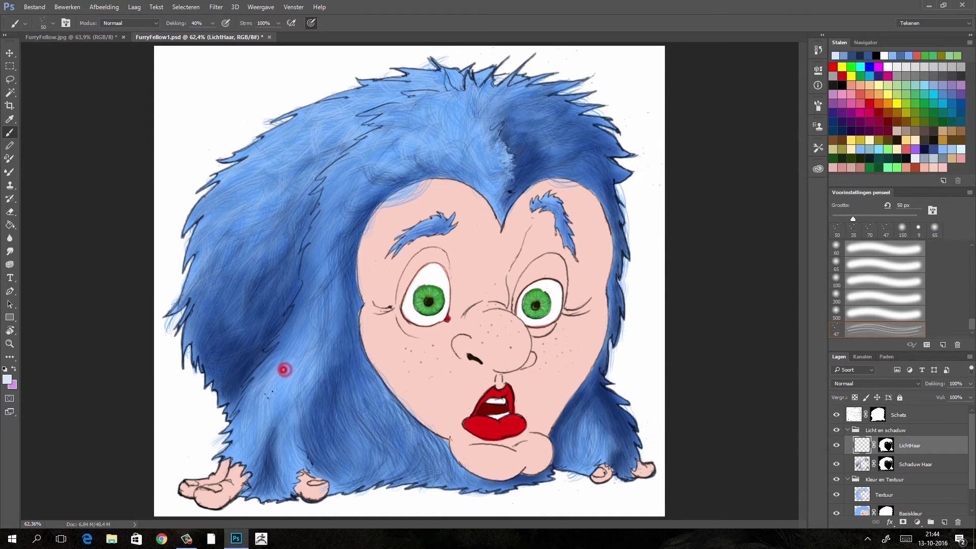
Step: Paint light hair strokes through the lower-left fur on the LichtHaar layer
{"action": "mouse_move", "coordinate": [282, 368]}
{"action": "left_mouse_down"}
{"action": "mouse_move", "coordinate": [253, 396]}
{"action": "mouse_move", "coordinate": [303, 320]}
{"action": "left_mouse_up"}
{"action": "left_click", "coordinate": [296, 372]}
{"action": "left_click", "coordinate": [279, 396]}
{"action": "left_click", "coordinate": [267, 425]}
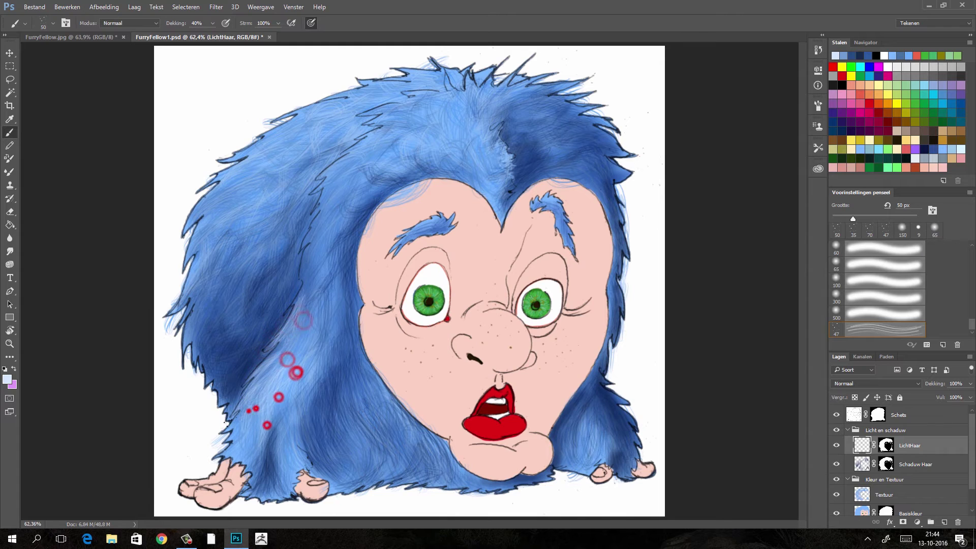
{"action": "left_click_drag", "start_coordinate": [244, 407], "coordinate": [232, 465]}
{"action": "left_click", "coordinate": [293, 427]}
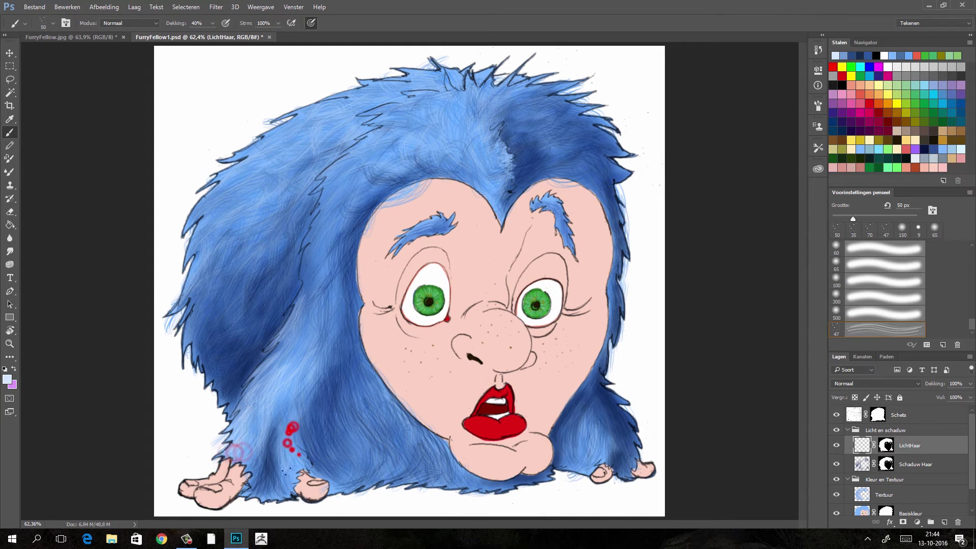
{"action": "left_click", "coordinate": [365, 367]}
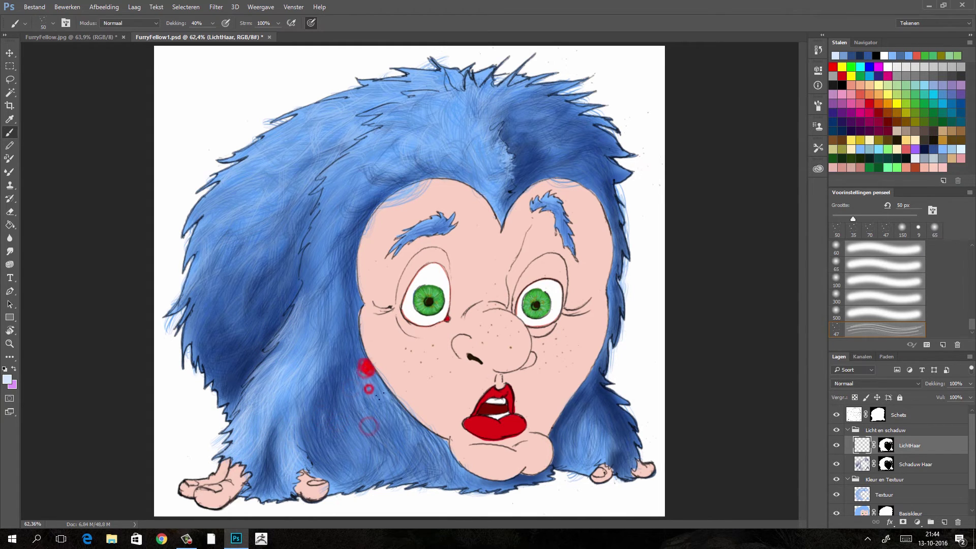
{"action": "left_click_drag", "start_coordinate": [366, 371], "coordinate": [429, 458]}
Step: Paint light strokes along the upper-left hair edge and across the top of the fur
{"action": "left_click", "coordinate": [333, 287]}
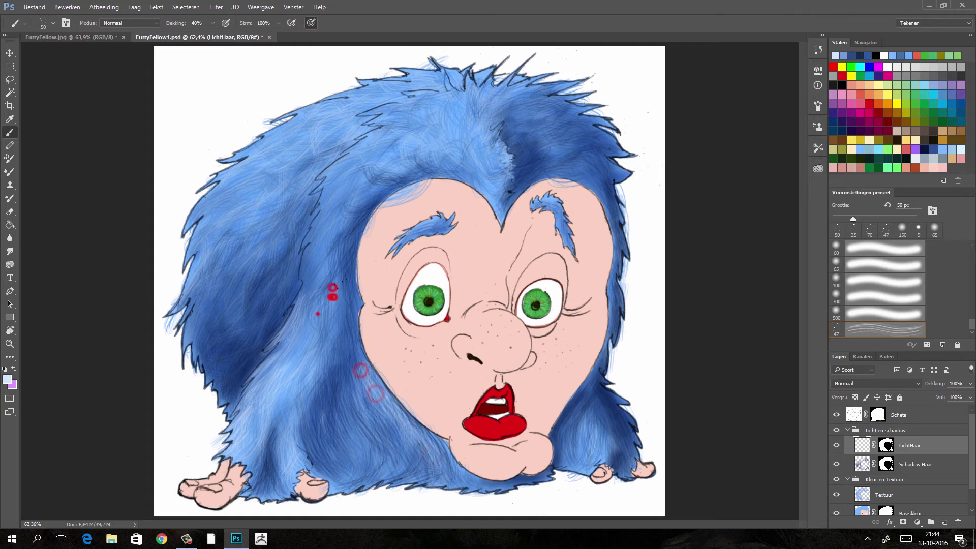
{"action": "left_click_drag", "start_coordinate": [333, 288], "coordinate": [313, 325]}
{"action": "left_click_drag", "start_coordinate": [316, 262], "coordinate": [302, 315]}
{"action": "mouse_move", "coordinate": [306, 247]}
{"action": "left_mouse_down"}
{"action": "mouse_move", "coordinate": [325, 200]}
{"action": "mouse_move", "coordinate": [348, 196]}
{"action": "mouse_move", "coordinate": [370, 166]}
{"action": "left_mouse_up"}
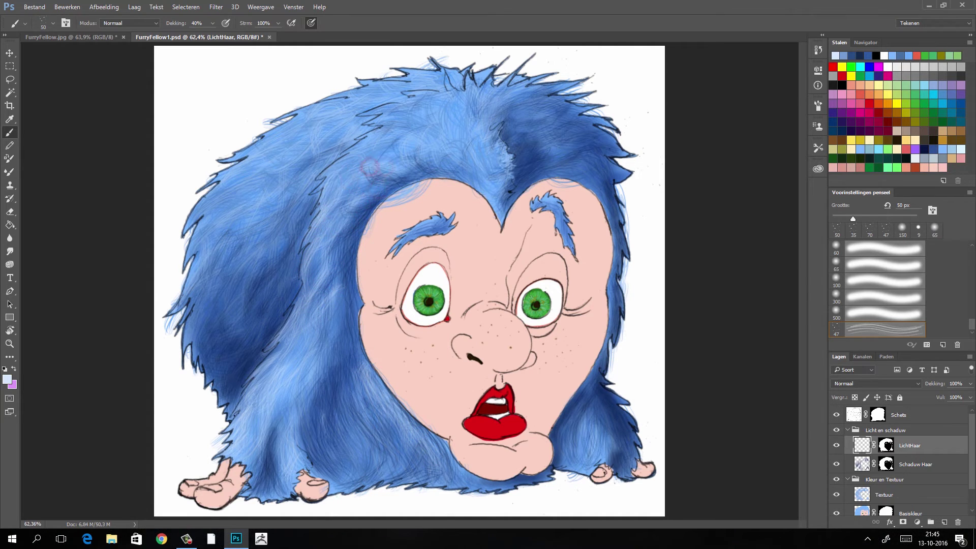
{"action": "mouse_move", "coordinate": [212, 198]}
{"action": "left_mouse_down"}
{"action": "mouse_move", "coordinate": [194, 219]}
{"action": "mouse_move", "coordinate": [239, 155]}
{"action": "mouse_move", "coordinate": [305, 118]}
{"action": "left_mouse_up"}
{"action": "left_click_drag", "start_coordinate": [244, 151], "coordinate": [285, 120]}
{"action": "left_click_drag", "start_coordinate": [356, 106], "coordinate": [422, 76]}
{"action": "left_click_drag", "start_coordinate": [467, 133], "coordinate": [514, 198]}
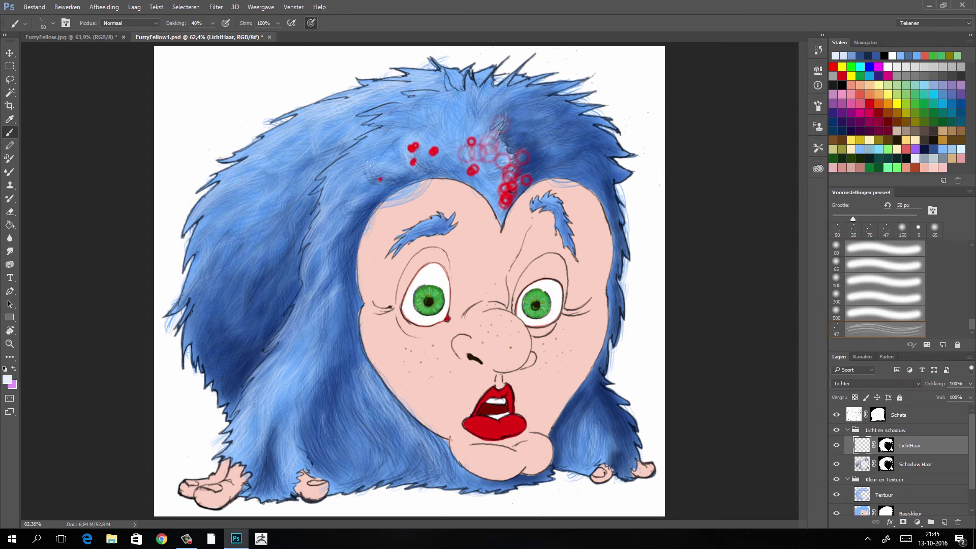
{"action": "left_click_drag", "start_coordinate": [386, 122], "coordinate": [331, 195]}
{"action": "mouse_move", "coordinate": [488, 87]}
{"action": "left_mouse_down"}
{"action": "mouse_move", "coordinate": [574, 153]}
{"action": "mouse_move", "coordinate": [611, 223]}
{"action": "left_mouse_up"}
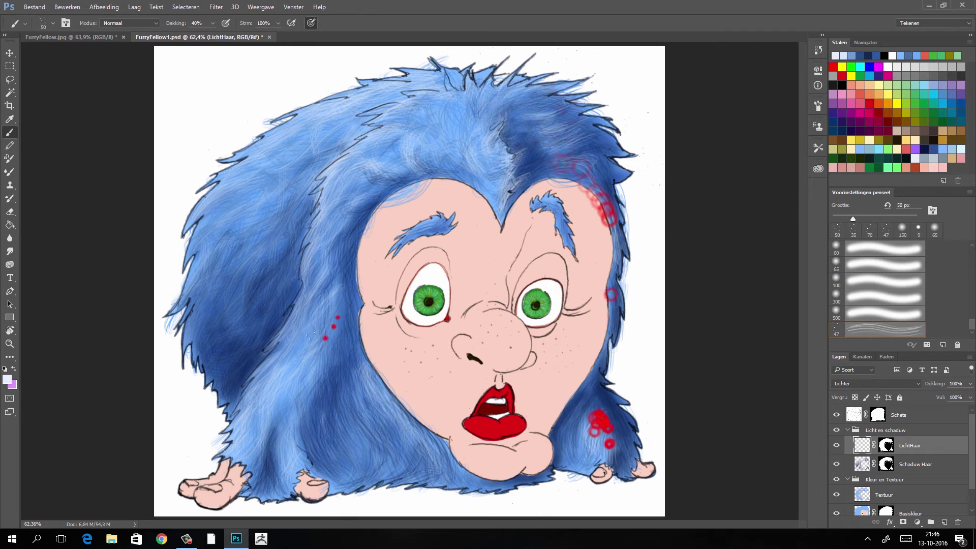
{"action": "left_click_drag", "start_coordinate": [341, 315], "coordinate": [289, 420]}
Step: Add more light strokes to the left and top hair on LichtHaar
{"action": "left_click", "coordinate": [905, 415]}
{"action": "left_click", "coordinate": [910, 446]}
{"action": "mouse_move", "coordinate": [223, 183]}
{"action": "left_mouse_down"}
{"action": "mouse_move", "coordinate": [203, 239]}
{"action": "mouse_move", "coordinate": [198, 356]}
{"action": "left_mouse_up"}
{"action": "left_click_drag", "start_coordinate": [264, 259], "coordinate": [284, 147]}
{"action": "left_click_drag", "start_coordinate": [458, 127], "coordinate": [447, 72]}
Step: Paint dark shadow strokes near the forehead hair on the Schaduw Haar layer
{"action": "left_click", "coordinate": [910, 464]}
{"action": "left_click_drag", "start_coordinate": [387, 147], "coordinate": [366, 112]}
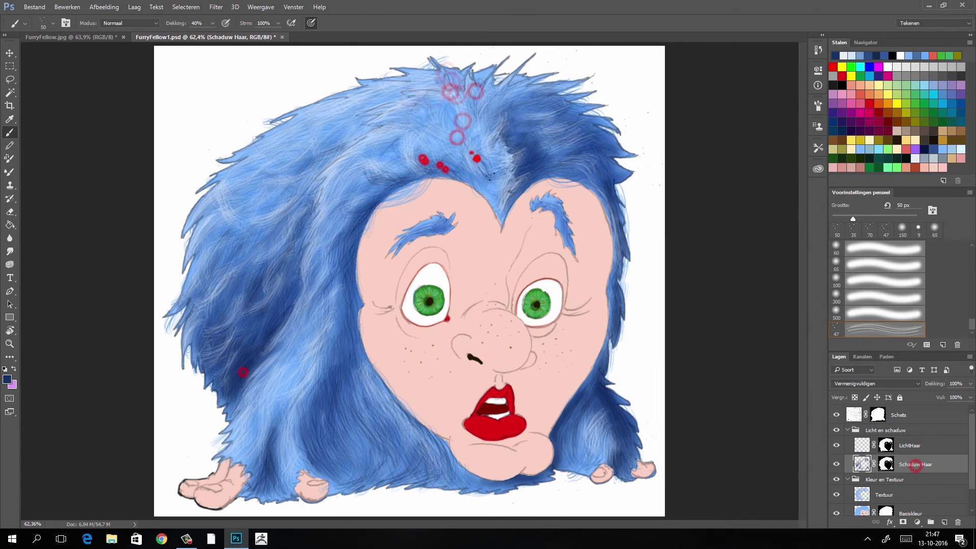
{"action": "left_click_drag", "start_coordinate": [478, 148], "coordinate": [504, 203]}
{"action": "mouse_move", "coordinate": [447, 168]}
{"action": "left_mouse_down"}
{"action": "mouse_move", "coordinate": [371, 203]}
{"action": "mouse_move", "coordinate": [316, 254]}
{"action": "left_mouse_up"}
{"action": "left_click_drag", "start_coordinate": [350, 165], "coordinate": [208, 229]}
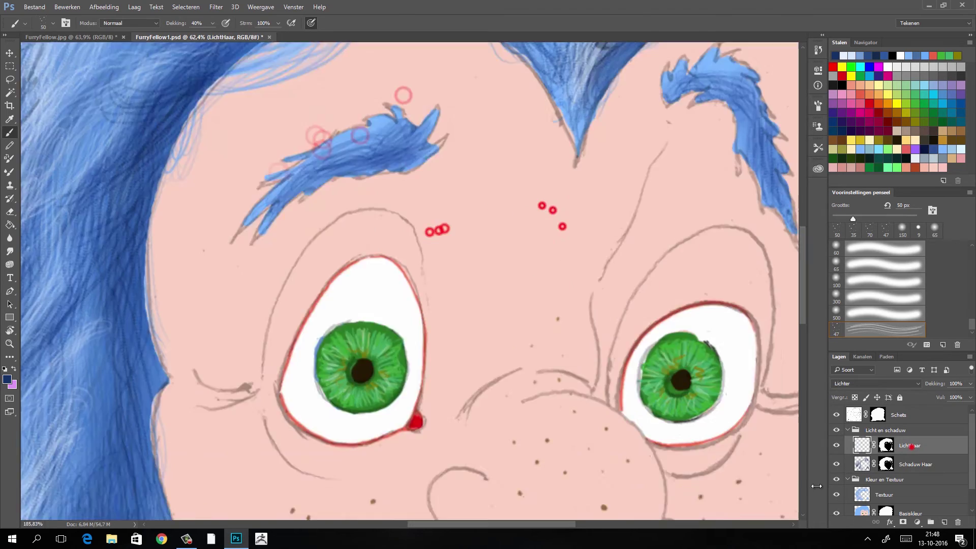
Step: Paint light strokes on both eyebrows on LichtHaar and zoom out to the whole creature
{"action": "left_click", "coordinate": [911, 445]}
{"action": "left_click_drag", "start_coordinate": [356, 216], "coordinate": [415, 206]}
{"action": "left_click_drag", "start_coordinate": [454, 171], "coordinate": [358, 217]}
{"action": "left_click_drag", "start_coordinate": [681, 152], "coordinate": [752, 137]}
{"action": "key", "text": "ctrl+minus"}
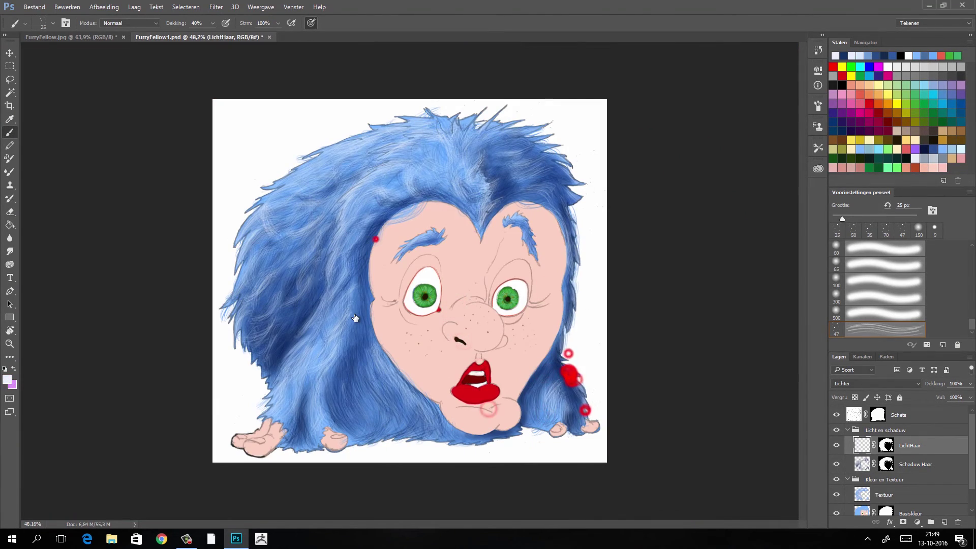
{"action": "left_click", "coordinate": [918, 466]}
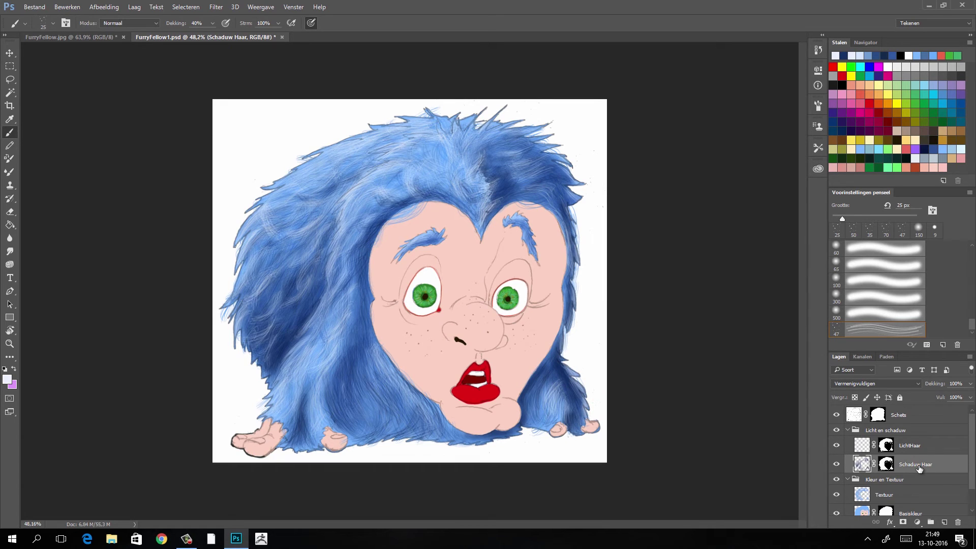
Step: Add a new layer above Schaduw Haar and name it SchaduwHuid
{"action": "left_click", "coordinate": [945, 522]}
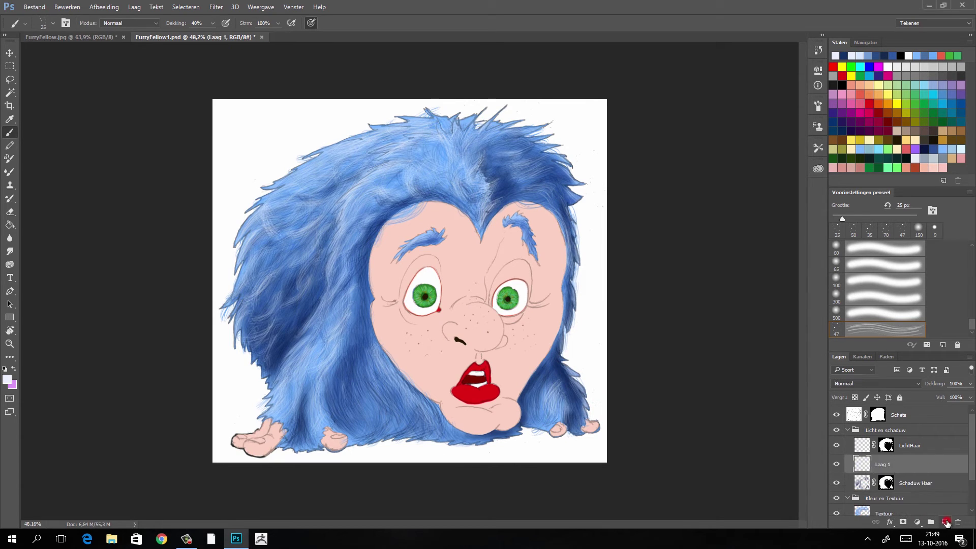
{"action": "double_click", "coordinate": [883, 465]}
{"action": "type", "text": "Scha"}
{"action": "type", "text": "duwHui"}
{"action": "key", "text": "Return"}
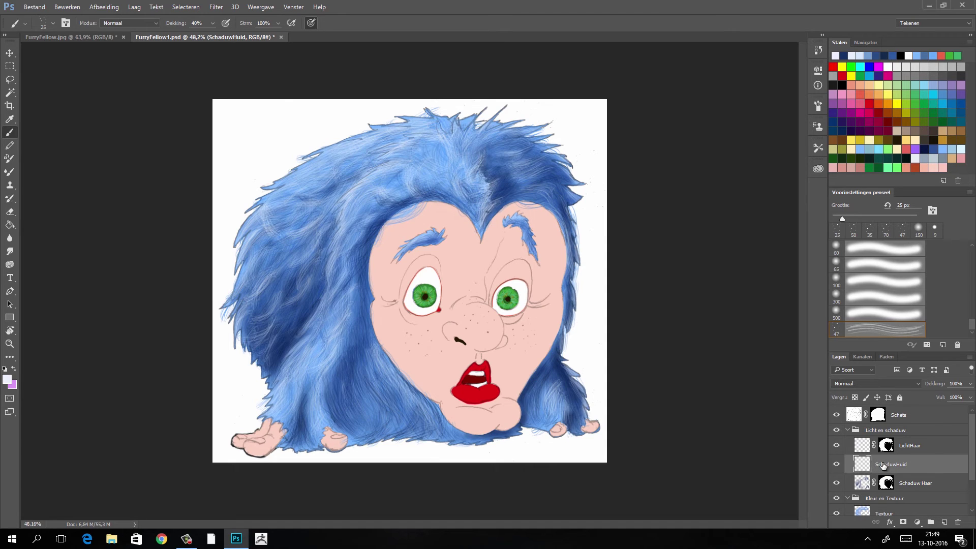
Step: Load the Schaduw Haar mask as a selection and turn it into a SchaduwHuid layer mask
{"action": "left_click", "coordinate": [908, 487]}
{"action": "right_click", "coordinate": [886, 483]}
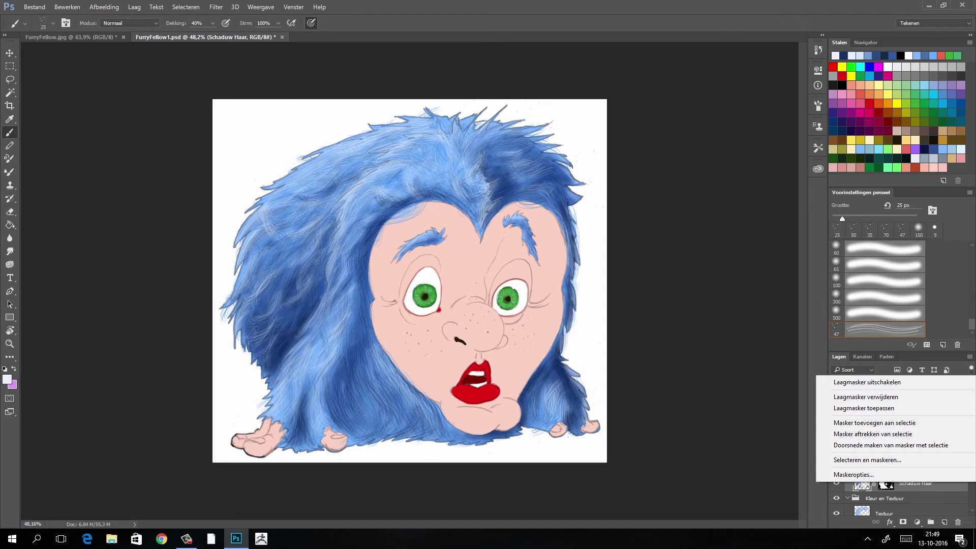
{"action": "left_click", "coordinate": [904, 422]}
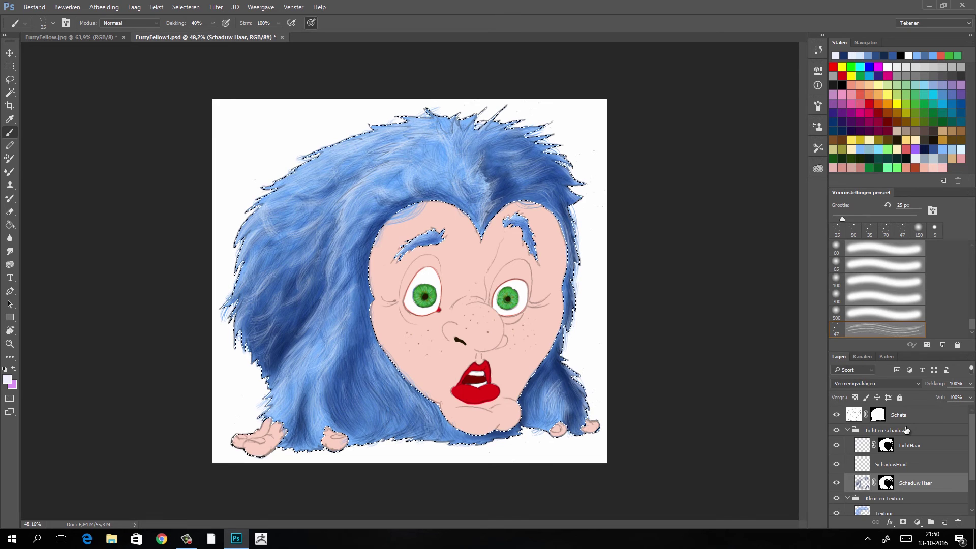
{"action": "left_click", "coordinate": [906, 466]}
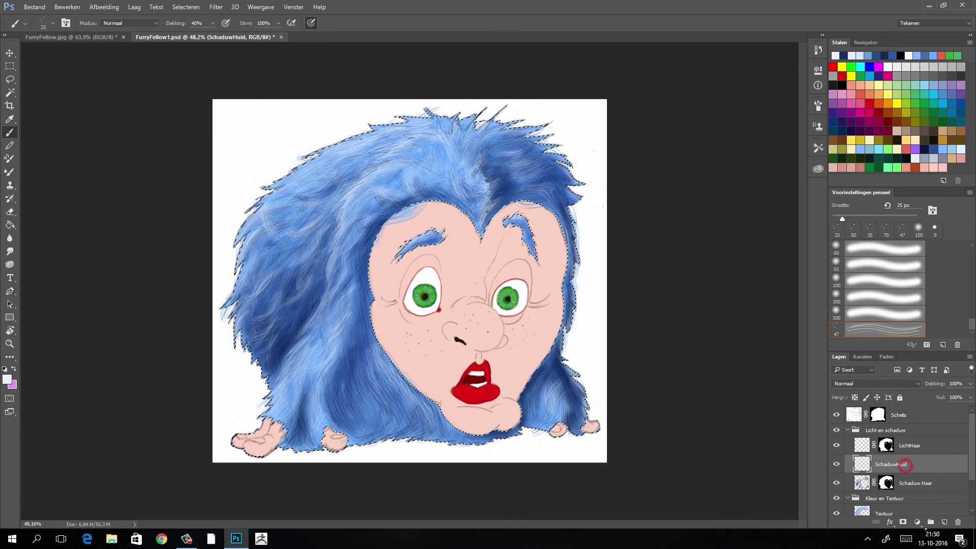
{"action": "left_click", "coordinate": [904, 522]}
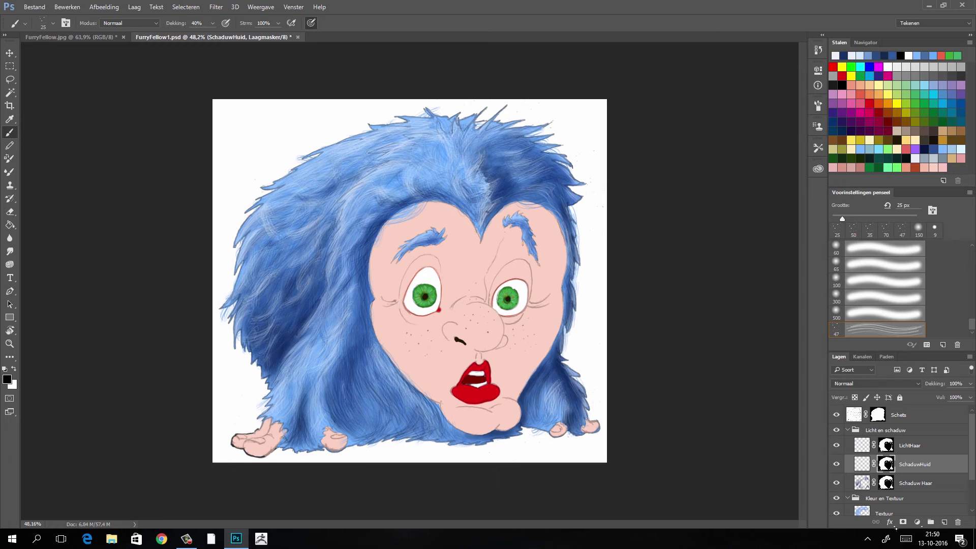
Step: Browse the image adjustments list, then select the Schets layer
{"action": "left_click", "coordinate": [100, 7]}
{"action": "mouse_move", "coordinate": [115, 33]}
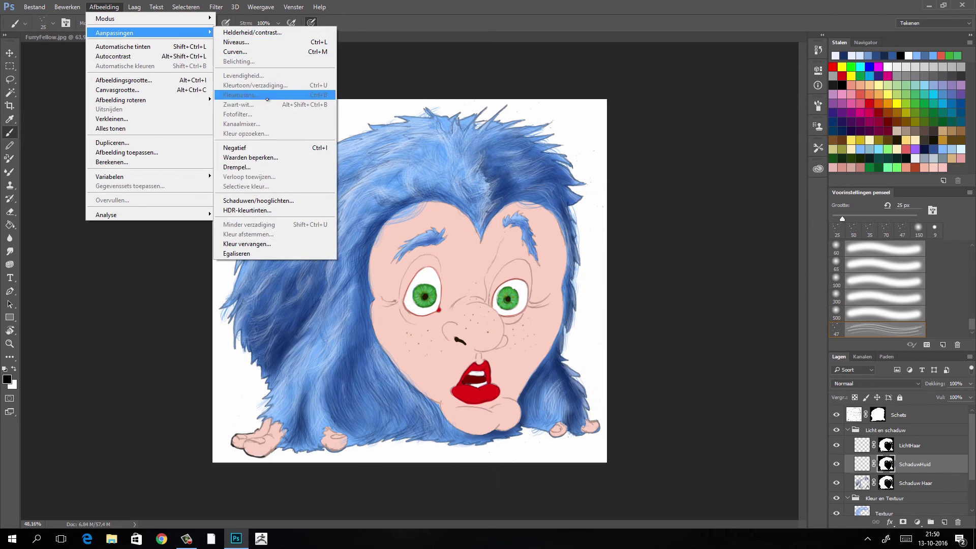
{"action": "left_click", "coordinate": [281, 157]}
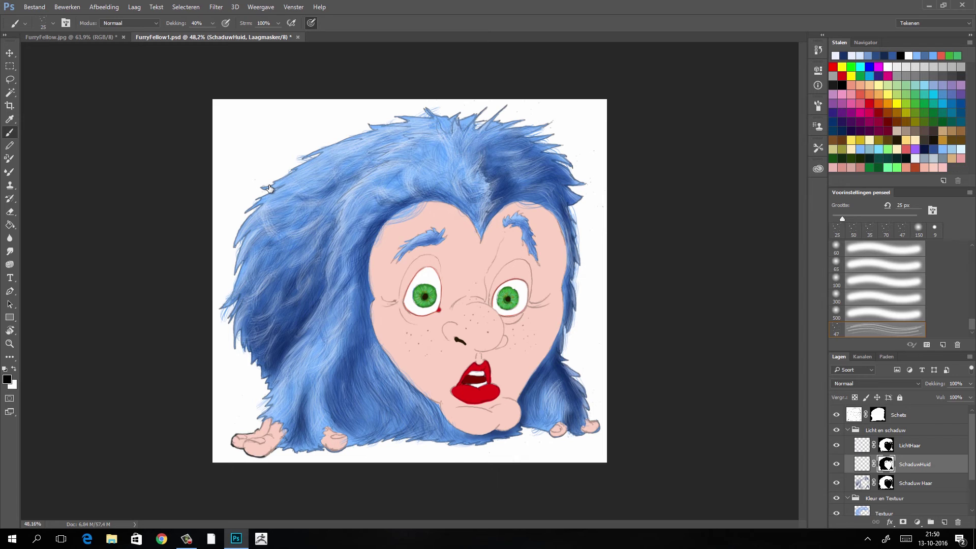
{"action": "left_click", "coordinate": [855, 416]}
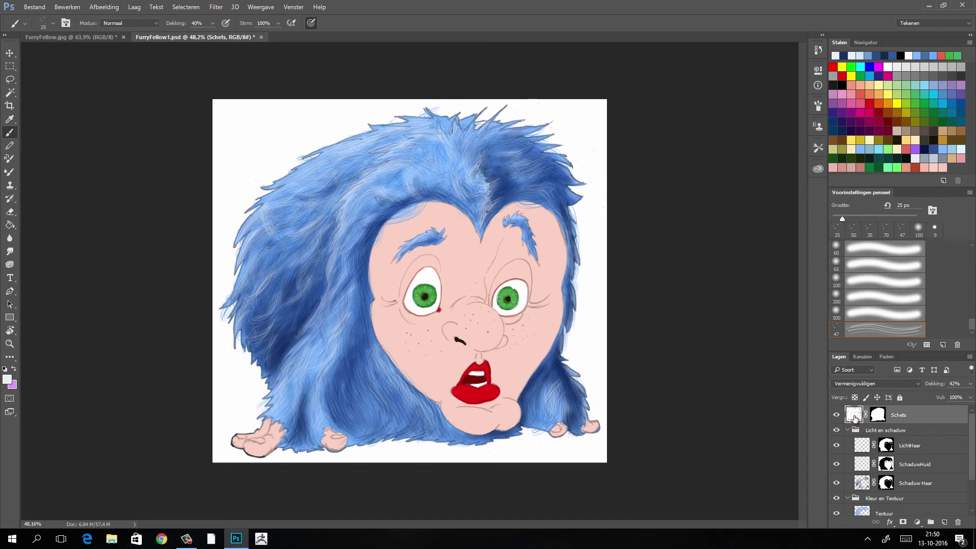
Step: Load the Schets layer mask as a selection and invert it
{"action": "left_click", "coordinate": [880, 415]}
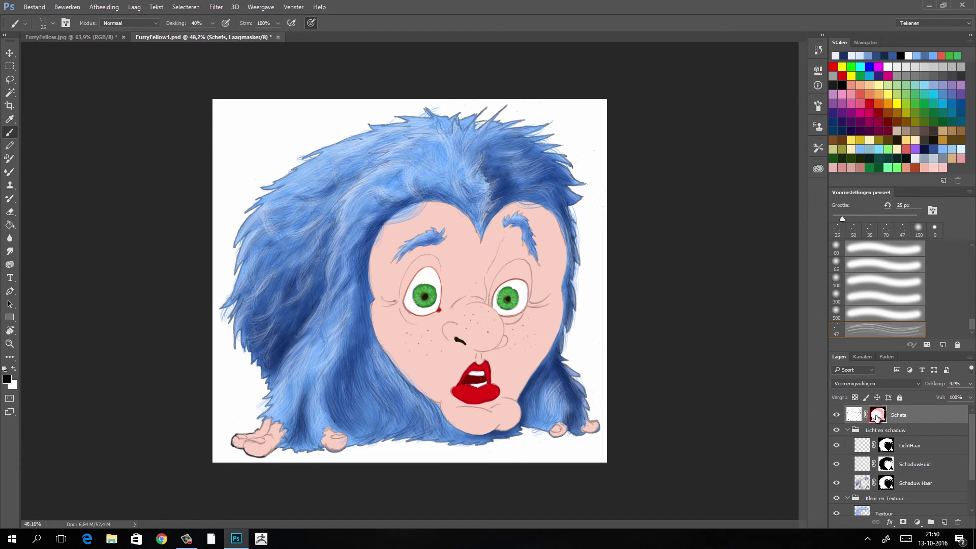
{"action": "right_click", "coordinate": [884, 415]}
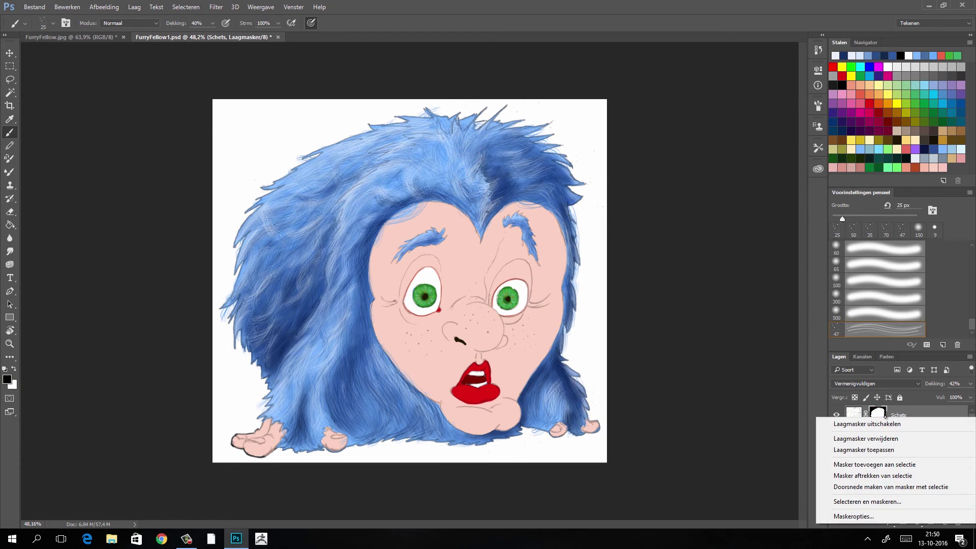
{"action": "left_click", "coordinate": [908, 464]}
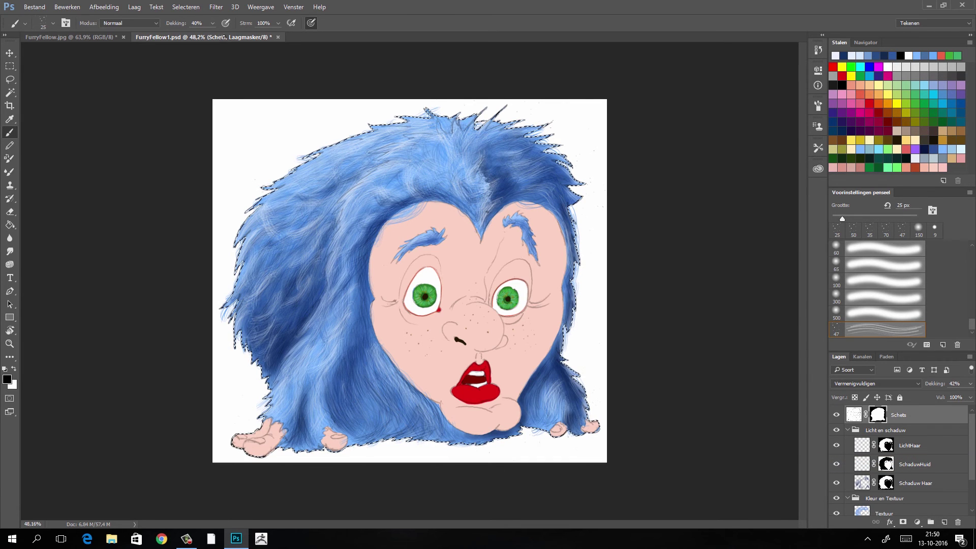
{"action": "left_click", "coordinate": [186, 7]}
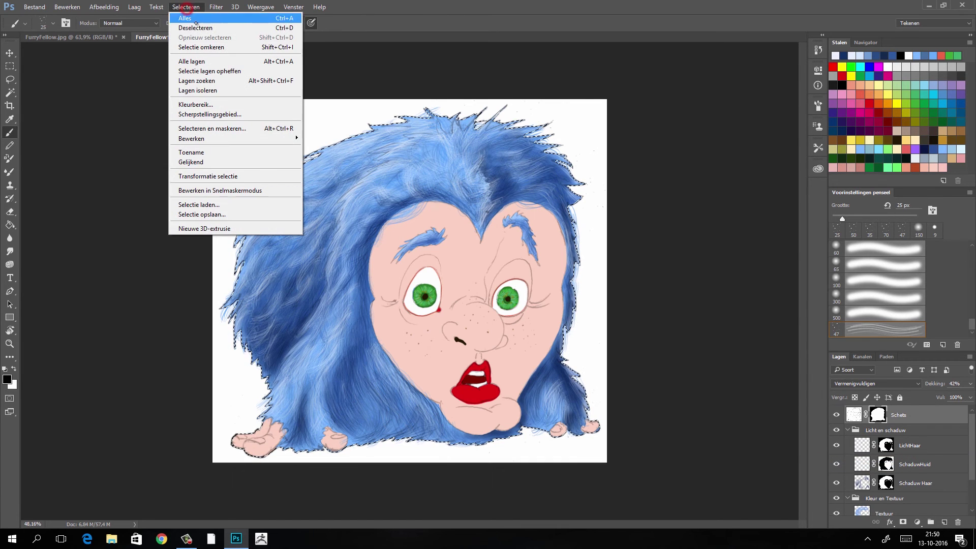
{"action": "left_click", "coordinate": [230, 46]}
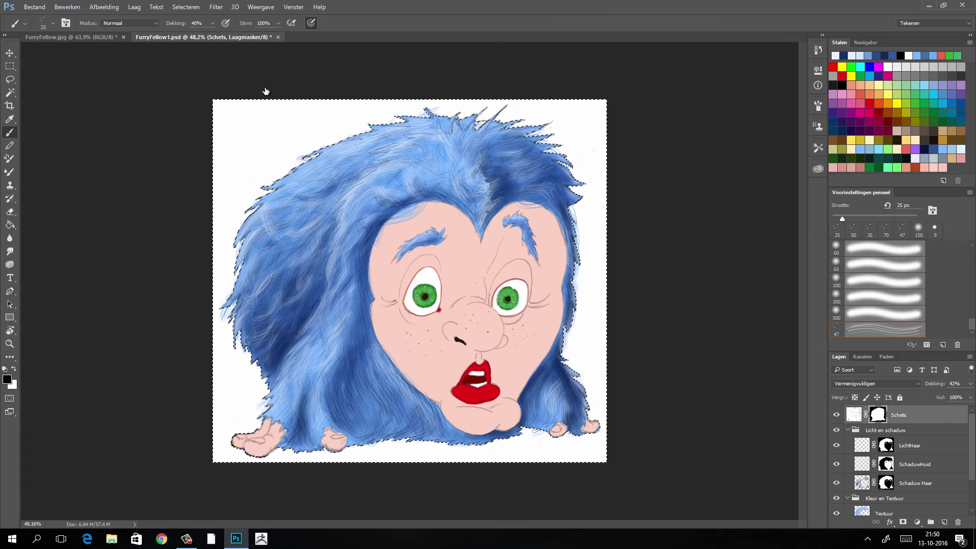
Step: Fill the SchaduwHuid mask inside the selection with the Paint Bucket, then deselect
{"action": "left_click", "coordinate": [887, 465]}
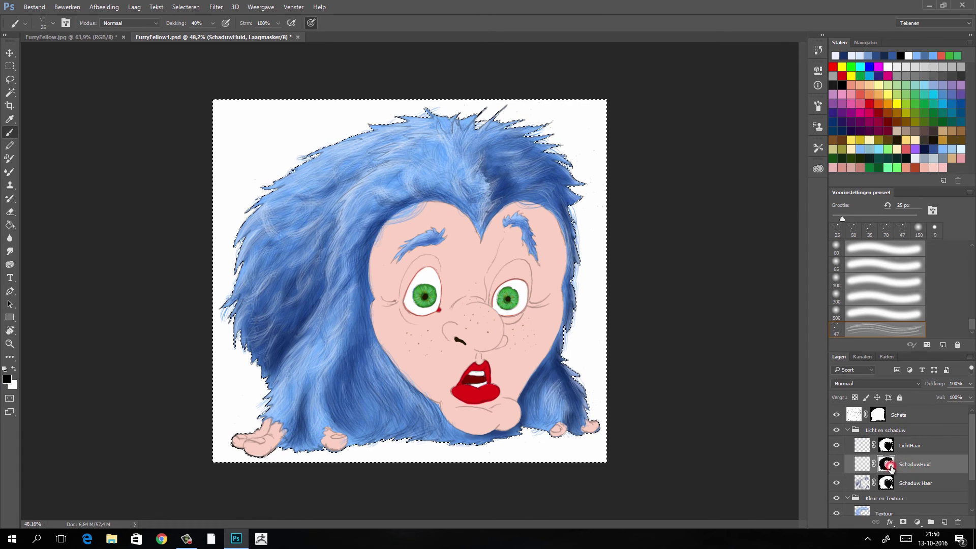
{"action": "left_click", "coordinate": [10, 224]}
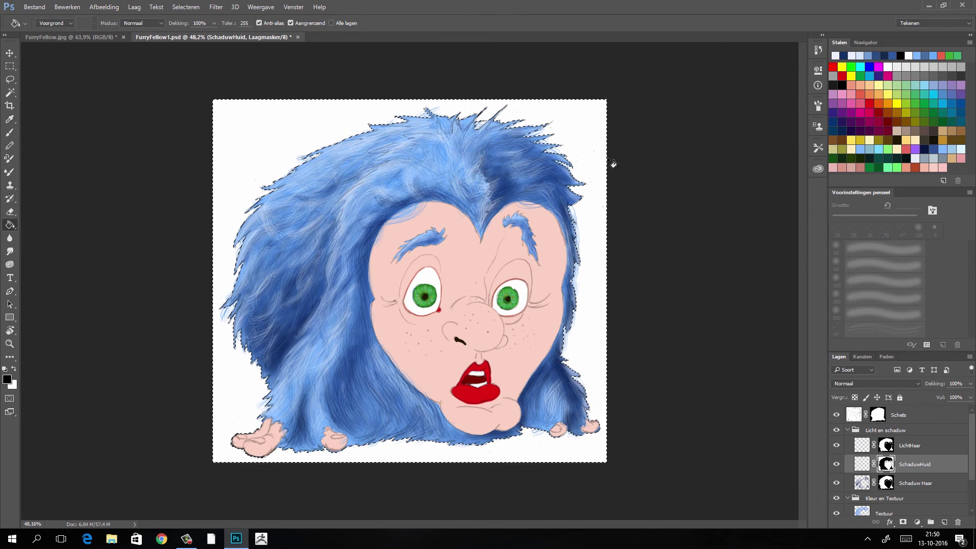
{"action": "left_click", "coordinate": [593, 162]}
{"action": "left_click", "coordinate": [185, 6]}
{"action": "left_click", "coordinate": [208, 28]}
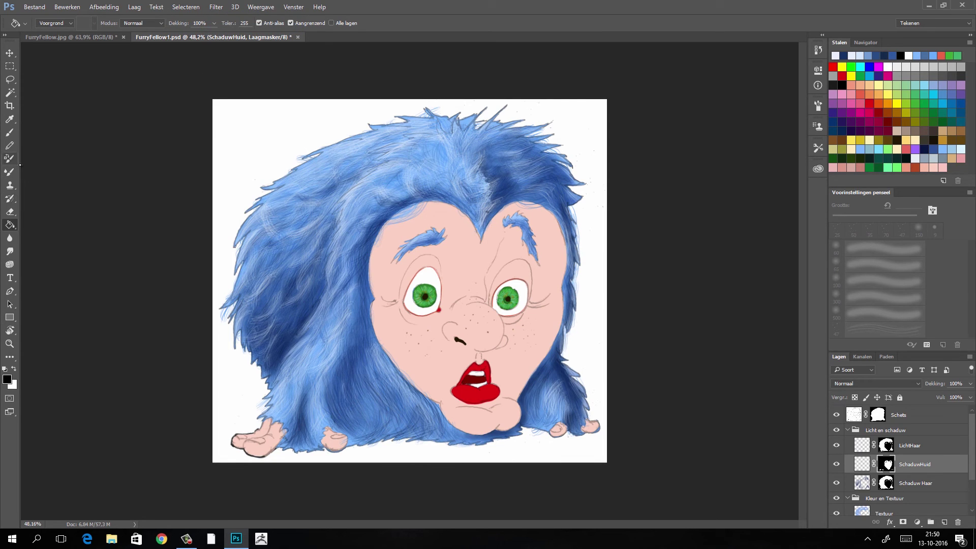
{"action": "left_click", "coordinate": [10, 133]}
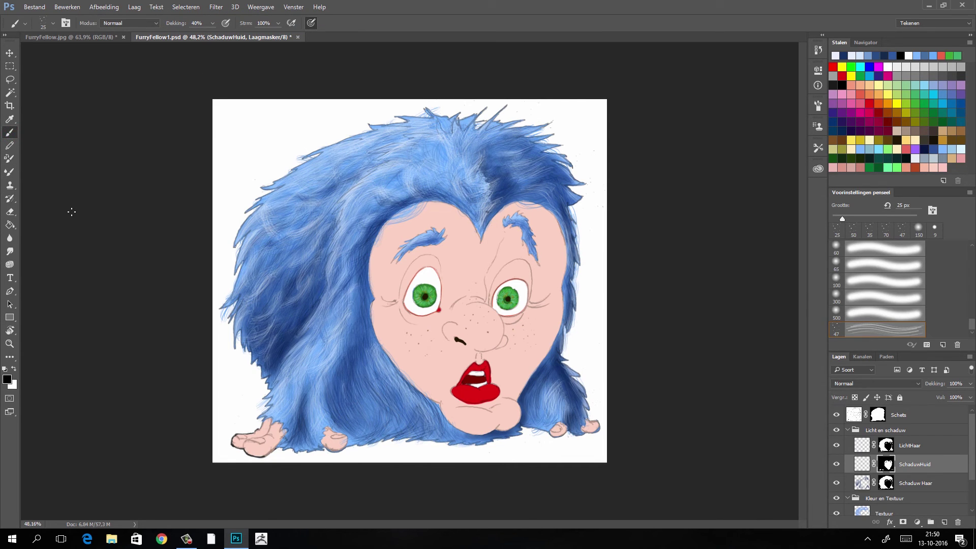
Step: Set the SchaduwHuid layer blend mode to Vermenigvuldigen
{"action": "left_click", "coordinate": [906, 387]}
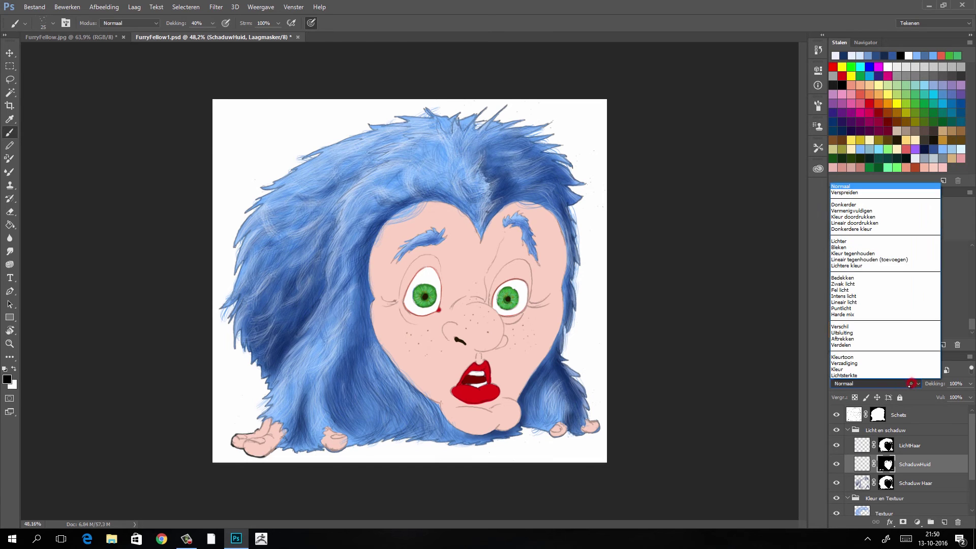
{"action": "left_click", "coordinate": [869, 211]}
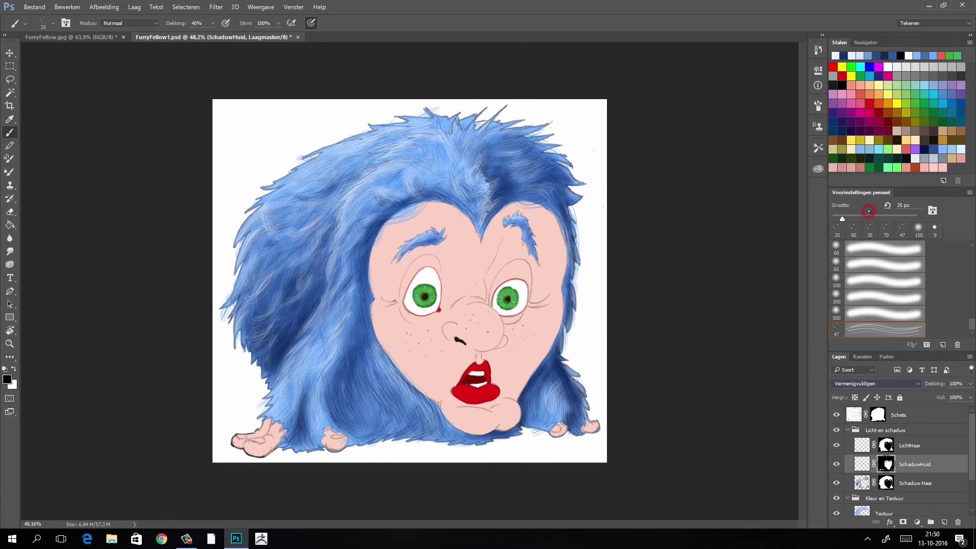
{"action": "scroll", "coordinate": [499, 343], "scroll_direction": "up", "scroll_amount": 3}
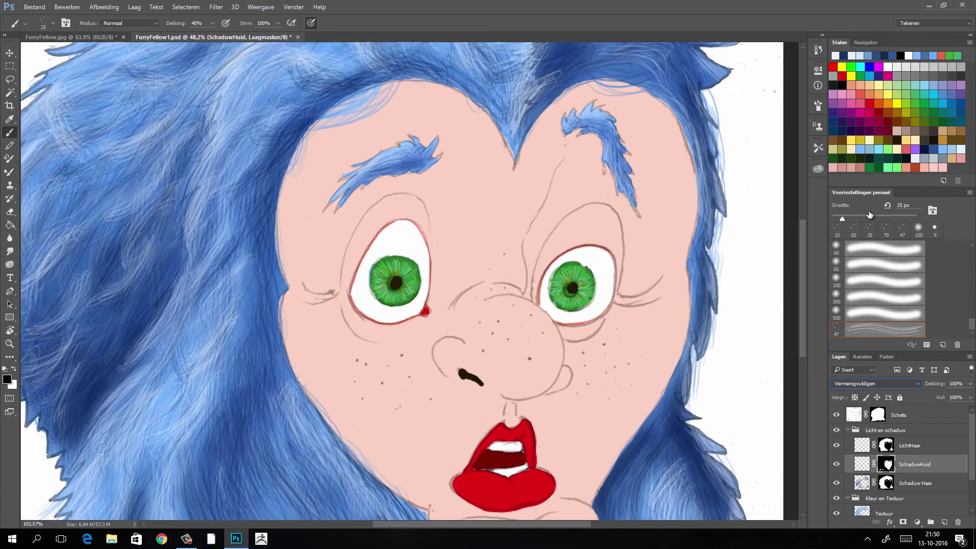
{"action": "scroll", "coordinate": [499, 343], "scroll_direction": "up", "scroll_amount": 3}
{"action": "scroll", "coordinate": [499, 343], "scroll_direction": "up", "scroll_amount": 2}
Step: Sample a pinkish skin colour and paint soft shadows around both eyes
{"action": "key", "text": "i"}
{"action": "key", "text": "Return"}
{"action": "key", "text": "b"}
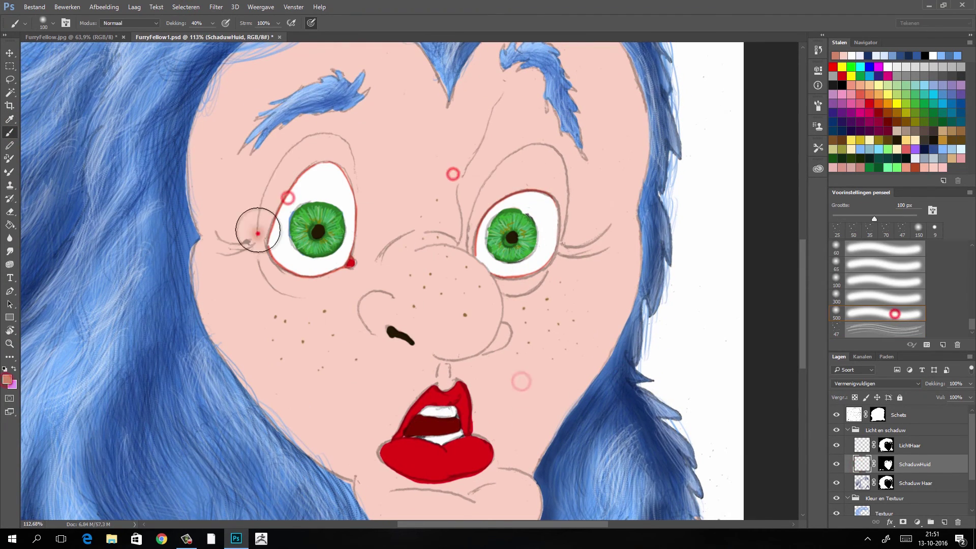
{"action": "left_click_drag", "start_coordinate": [257, 249], "coordinate": [335, 130]}
{"action": "left_click_drag", "start_coordinate": [458, 234], "coordinate": [569, 234]}
{"action": "left_click_drag", "start_coordinate": [361, 127], "coordinate": [354, 278]}
Step: At 16% brush opacity, shade around the left eye, beside the nose and the cheeks
{"action": "scroll", "coordinate": [354, 278], "scroll_direction": "up", "scroll_amount": 3}
{"action": "key", "text": "1"}
{"action": "key", "text": "6"}
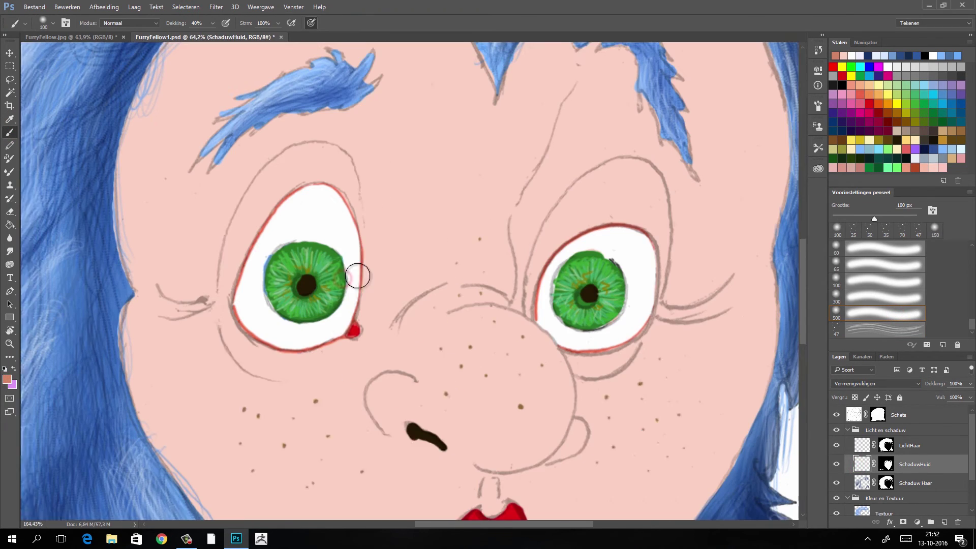
{"action": "left_click_drag", "start_coordinate": [376, 153], "coordinate": [270, 220]}
{"action": "left_click_drag", "start_coordinate": [254, 366], "coordinate": [539, 421]}
{"action": "left_click_drag", "start_coordinate": [610, 381], "coordinate": [659, 192]}
Step: Choose a darker skin-shadow foreground colour
{"action": "scroll", "coordinate": [659, 192], "scroll_direction": "down", "scroll_amount": 5}
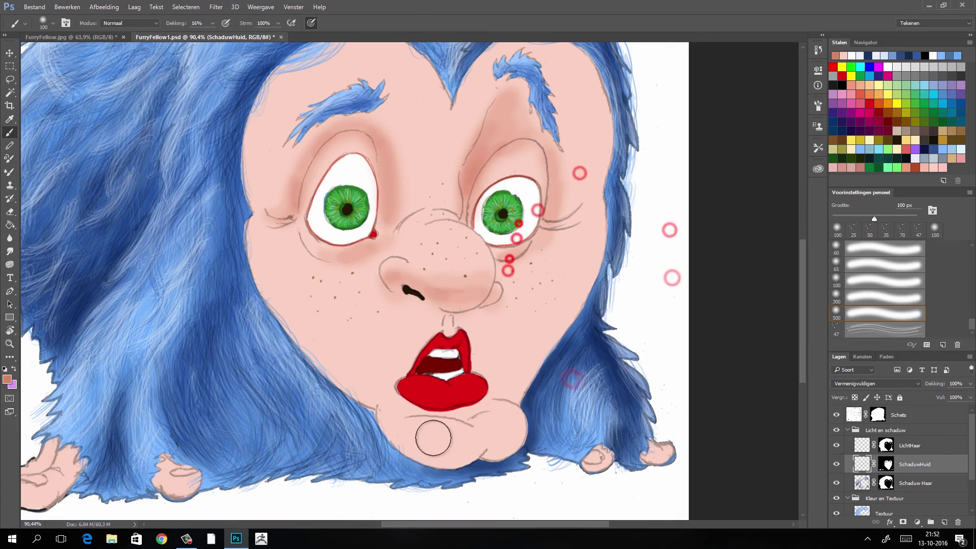
{"action": "scroll", "coordinate": [255, 246], "scroll_direction": "up", "scroll_amount": 3}
{"action": "scroll", "coordinate": [209, 466], "scroll_direction": "up", "scroll_amount": 3}
{"action": "left_click", "coordinate": [7, 379]}
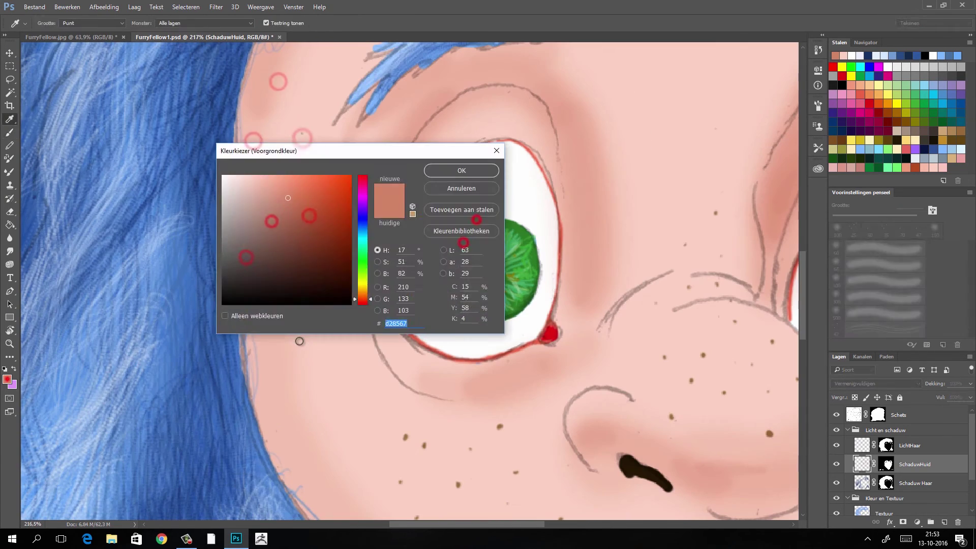
{"action": "left_click", "coordinate": [453, 168]}
Step: Append the Natuurlijke penselen 2 brush set to the brush presets
{"action": "left_click", "coordinate": [53, 23]}
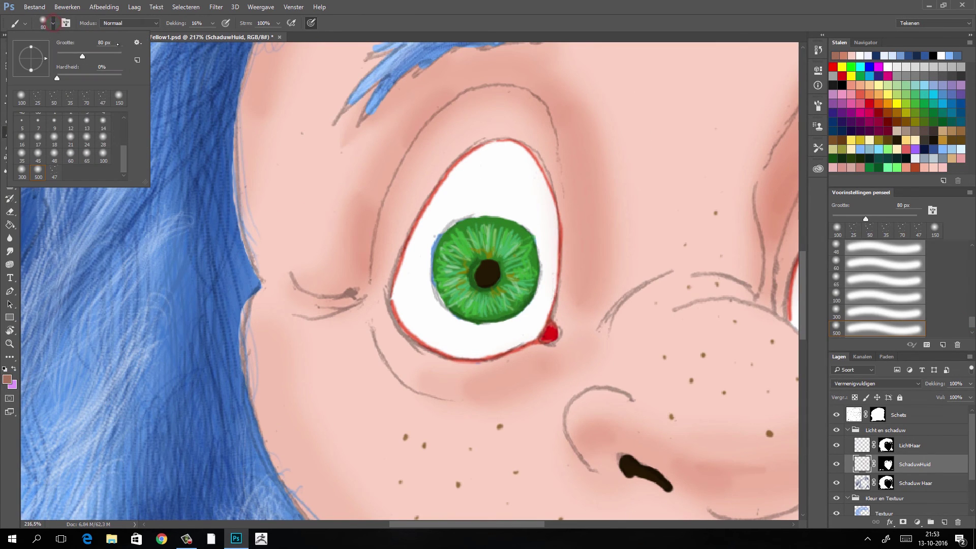
{"action": "left_click", "coordinate": [137, 42]}
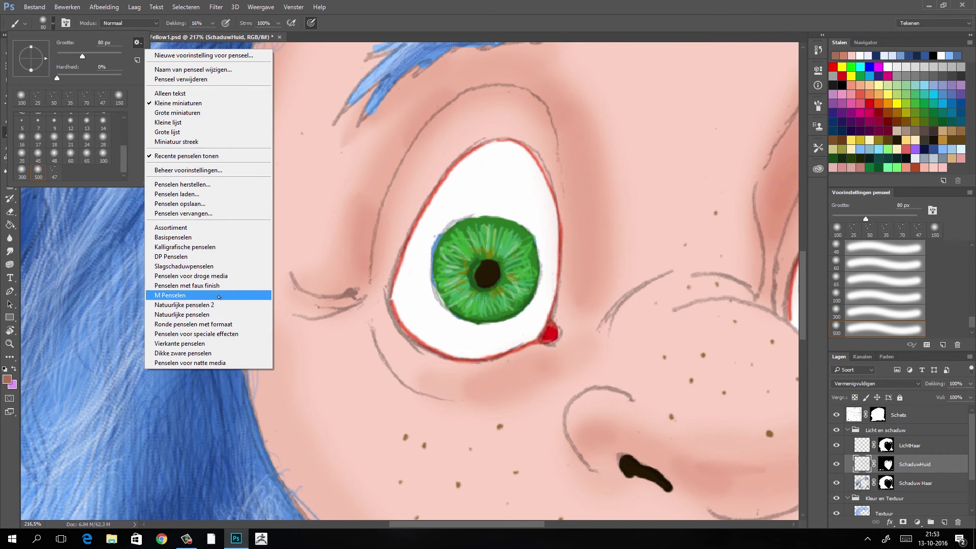
{"action": "left_click", "coordinate": [206, 305]}
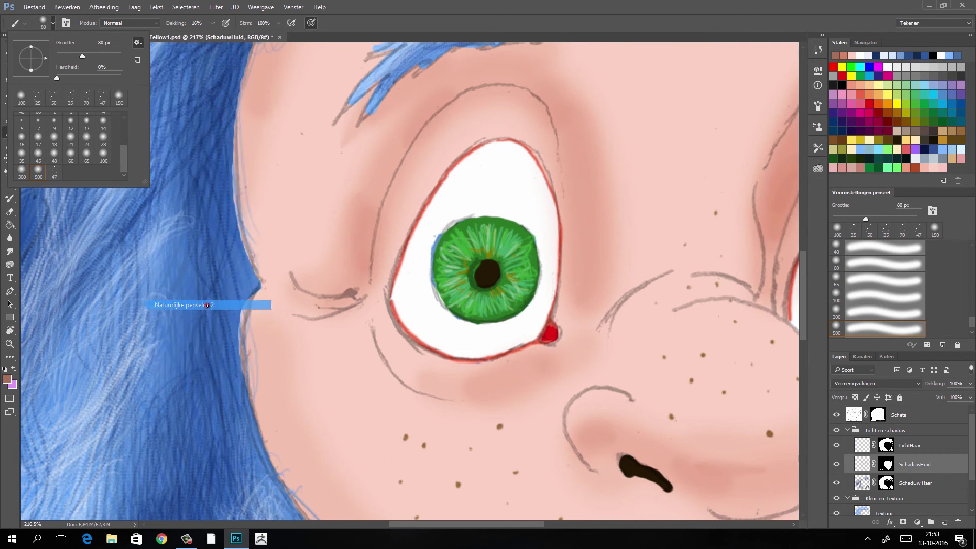
{"action": "left_click", "coordinate": [547, 204]}
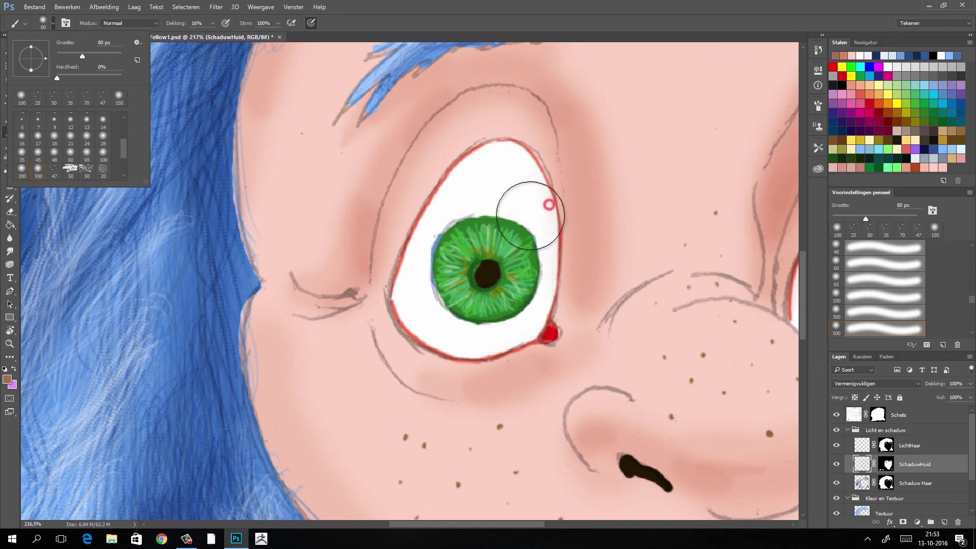
{"action": "key", "text": "Return"}
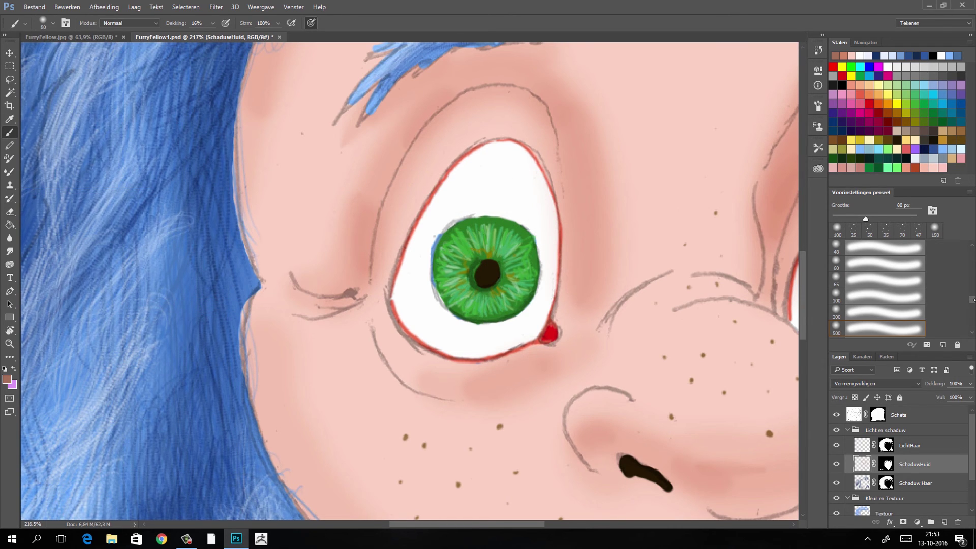
Step: Append the Natuurlijke penselen brush set to the brush presets as well
{"action": "left_click", "coordinate": [53, 23]}
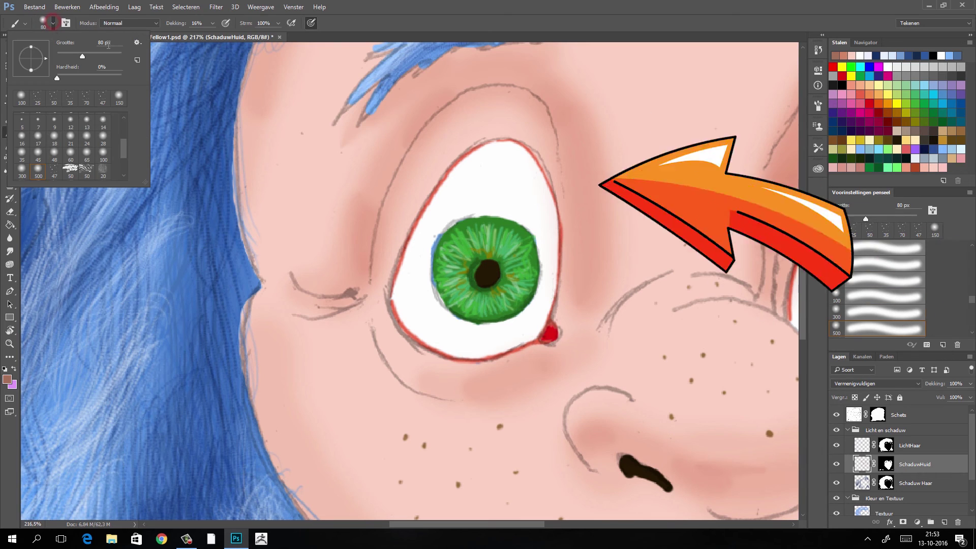
{"action": "left_click", "coordinate": [137, 42]}
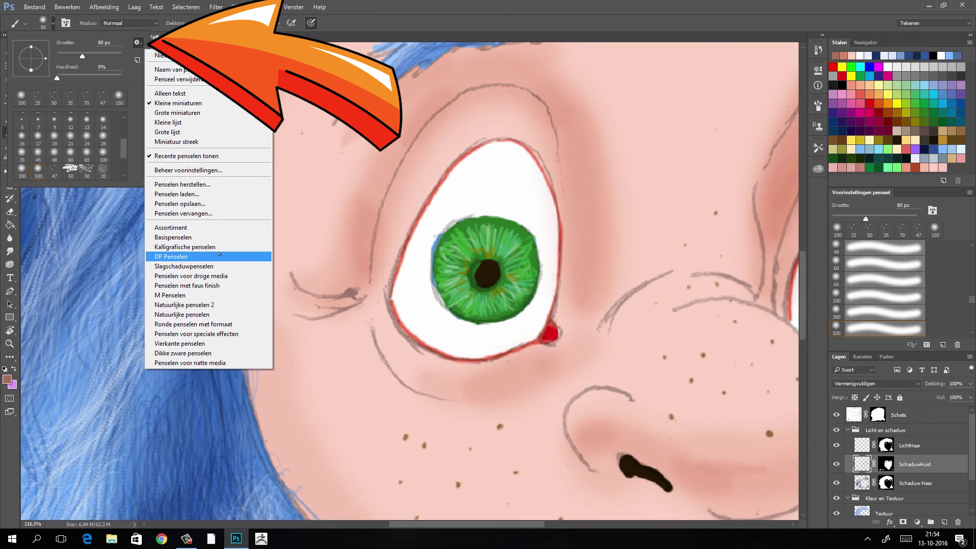
{"action": "left_click", "coordinate": [206, 314]}
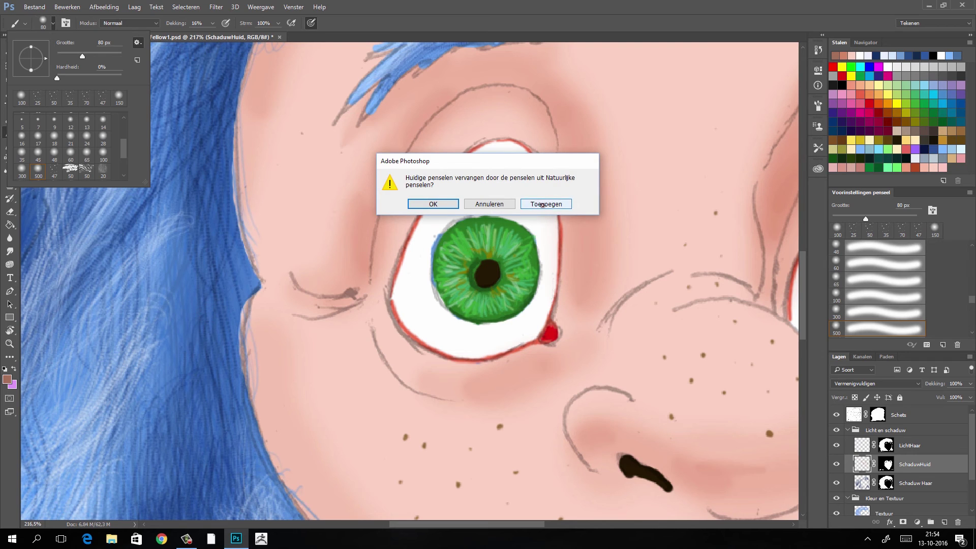
{"action": "left_click", "coordinate": [542, 205]}
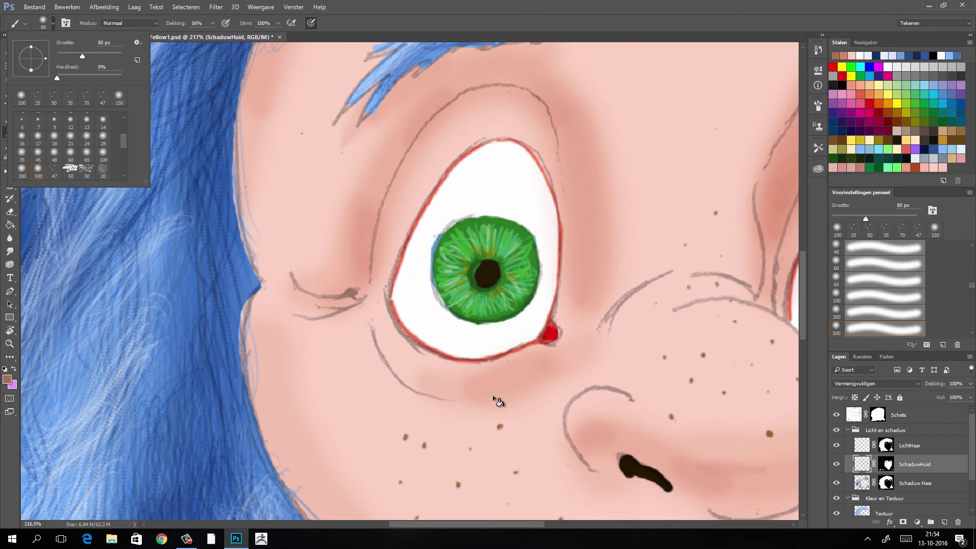
Step: Close the brush preset picker and check the Penseel brush settings panel
{"action": "key", "text": "Escape"}
{"action": "left_click_drag", "start_coordinate": [969, 288], "coordinate": [972, 306]}
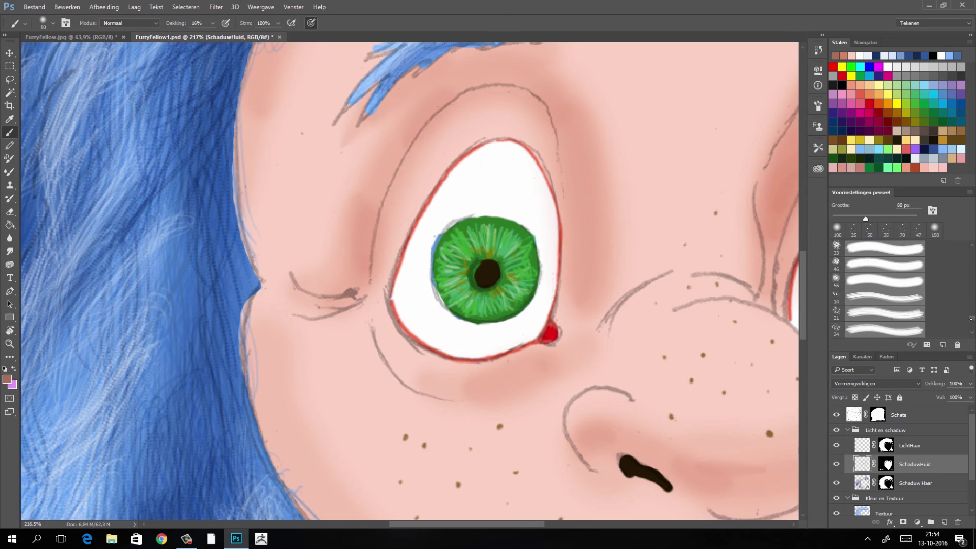
{"action": "mouse_move", "coordinate": [971, 319]}
{"action": "left_mouse_down"}
{"action": "mouse_move", "coordinate": [974, 298]}
{"action": "mouse_move", "coordinate": [971, 322]}
{"action": "left_mouse_up"}
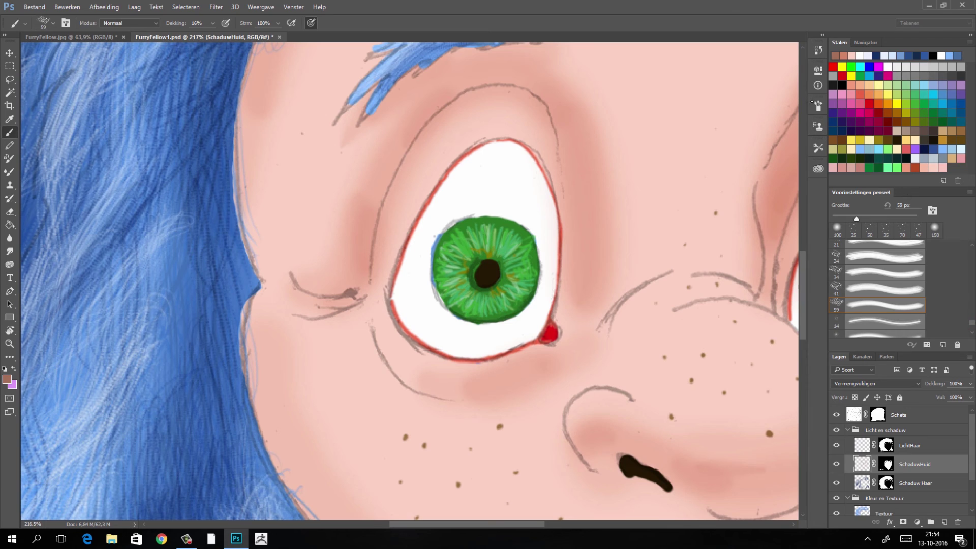
{"action": "left_click", "coordinate": [818, 106]}
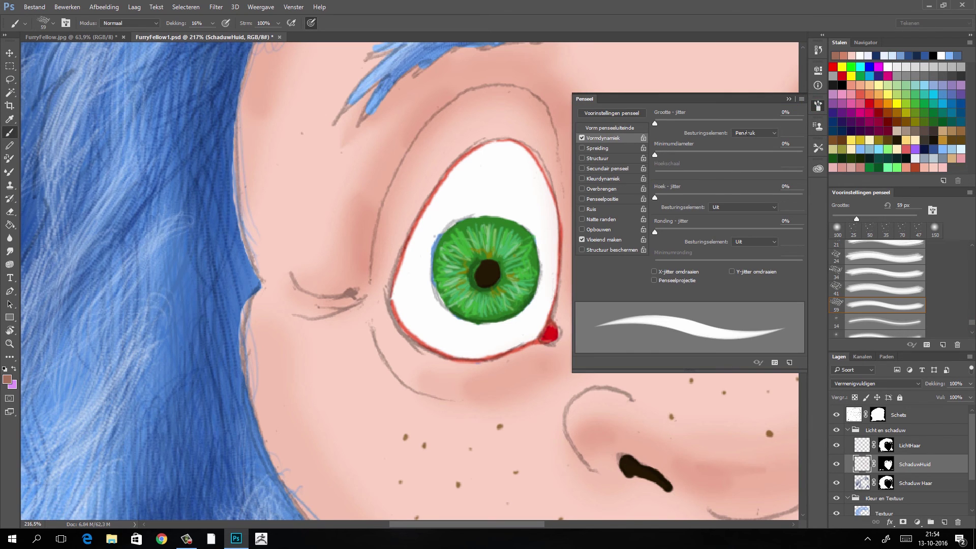
{"action": "left_click", "coordinate": [818, 106]}
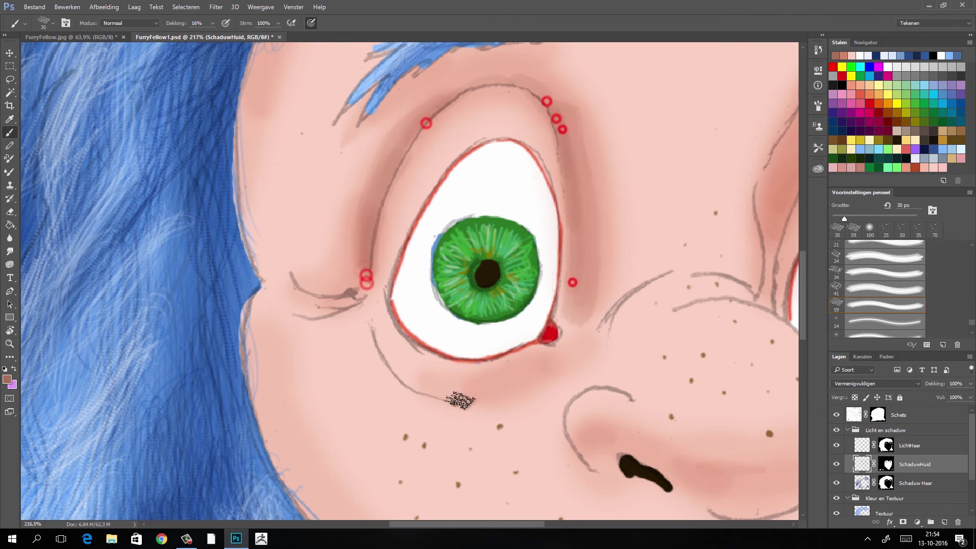
Step: Move the SchaduwHuid layer down below Schaduw Haar
{"action": "scroll", "coordinate": [458, 399], "scroll_direction": "down", "scroll_amount": 2}
{"action": "scroll", "coordinate": [584, 203], "scroll_direction": "down", "scroll_amount": 2}
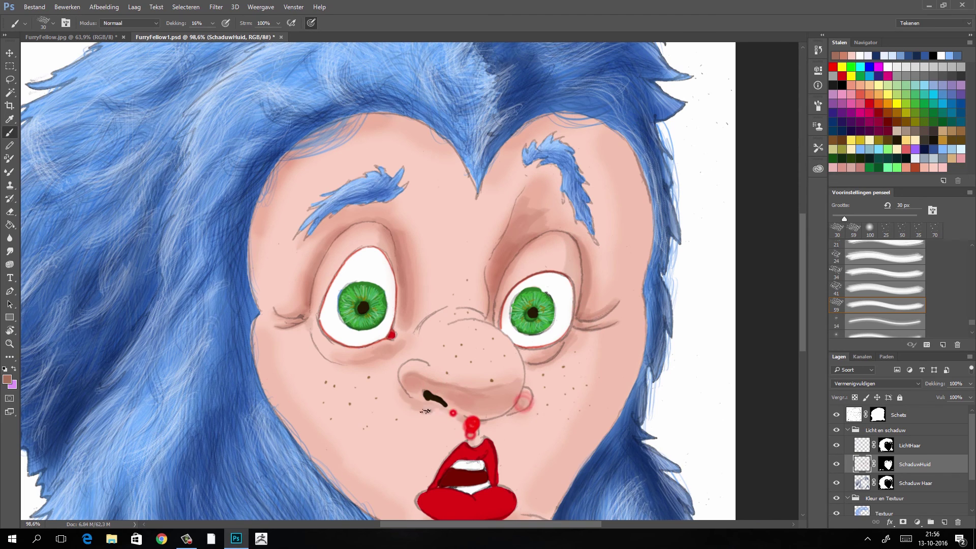
{"action": "scroll", "coordinate": [442, 407], "scroll_direction": "down", "scroll_amount": 1}
{"action": "scroll", "coordinate": [457, 254], "scroll_direction": "up", "scroll_amount": 3}
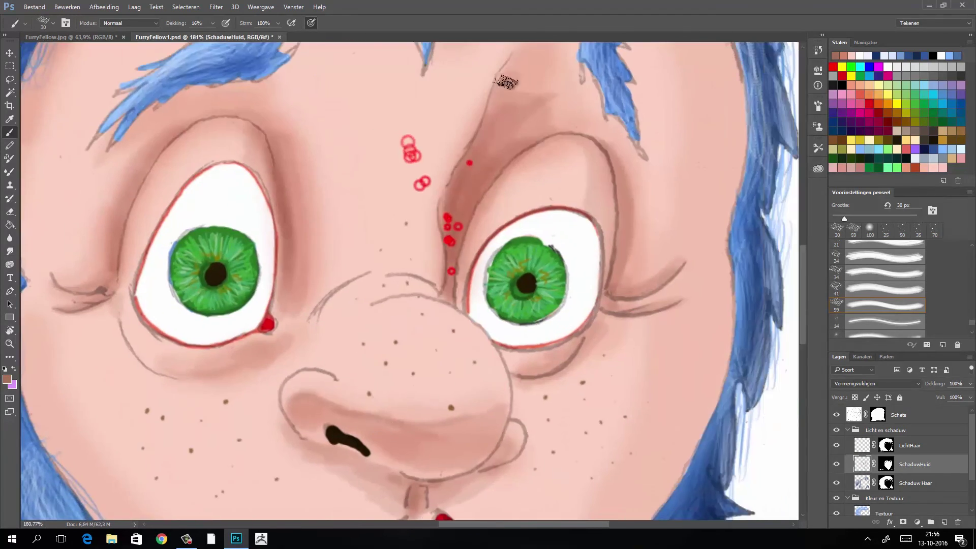
{"action": "scroll", "coordinate": [506, 82], "scroll_direction": "down", "scroll_amount": 2}
{"action": "scroll", "coordinate": [559, 254], "scroll_direction": "down", "scroll_amount": 2}
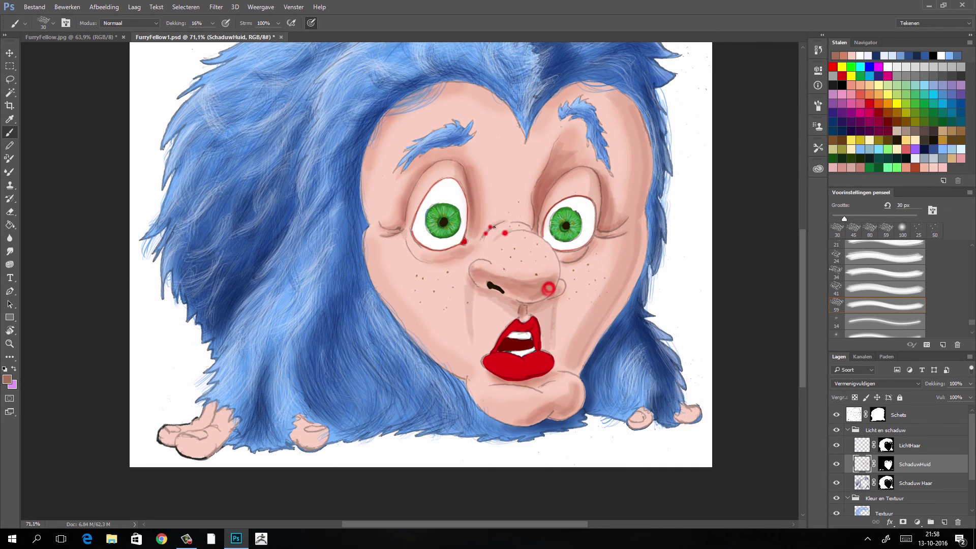
{"action": "scroll", "coordinate": [494, 227], "scroll_direction": "up", "scroll_amount": 3}
{"action": "scroll", "coordinate": [458, 327], "scroll_direction": "down", "scroll_amount": 1}
{"action": "key", "text": "ctrl+bracketleft"}
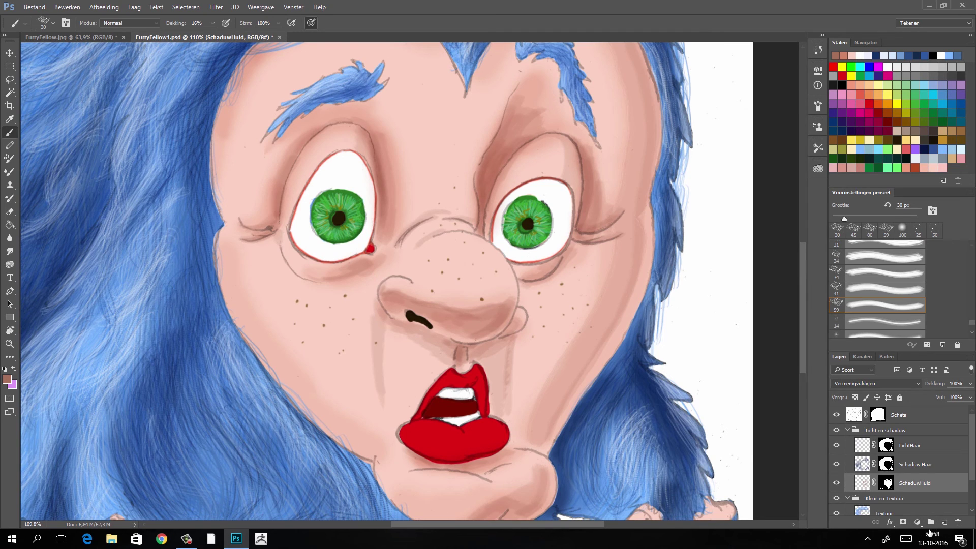
Step: Create a LichtHuid layer and mask it using the SchaduwHuid mask's face selection
{"action": "left_click", "coordinate": [945, 522]}
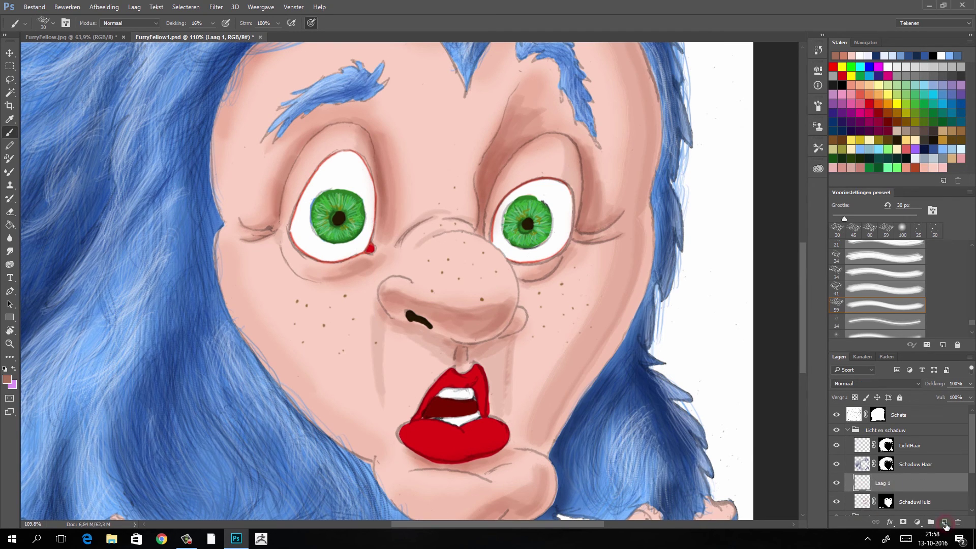
{"action": "type", "text": "LichtHuid"}
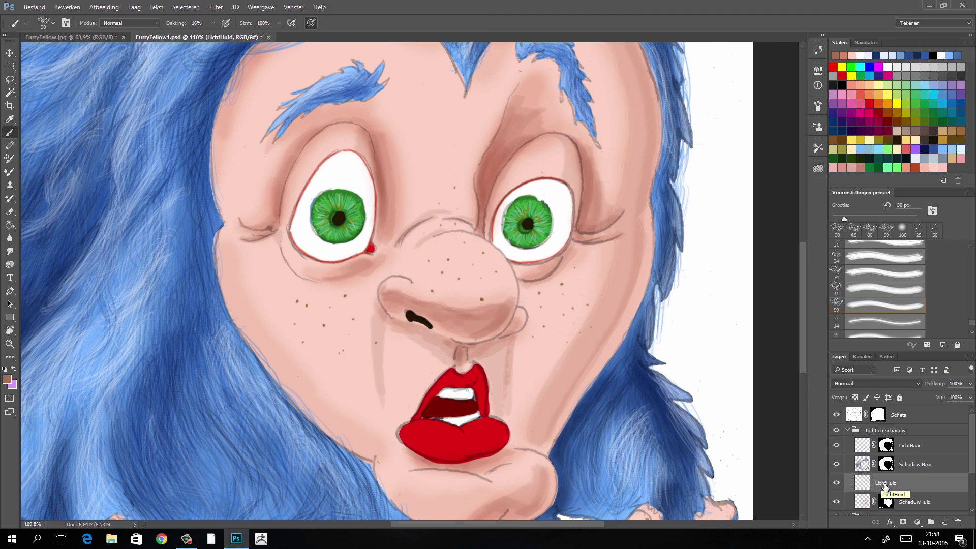
{"action": "left_click", "coordinate": [887, 501]}
{"action": "right_click", "coordinate": [887, 502]}
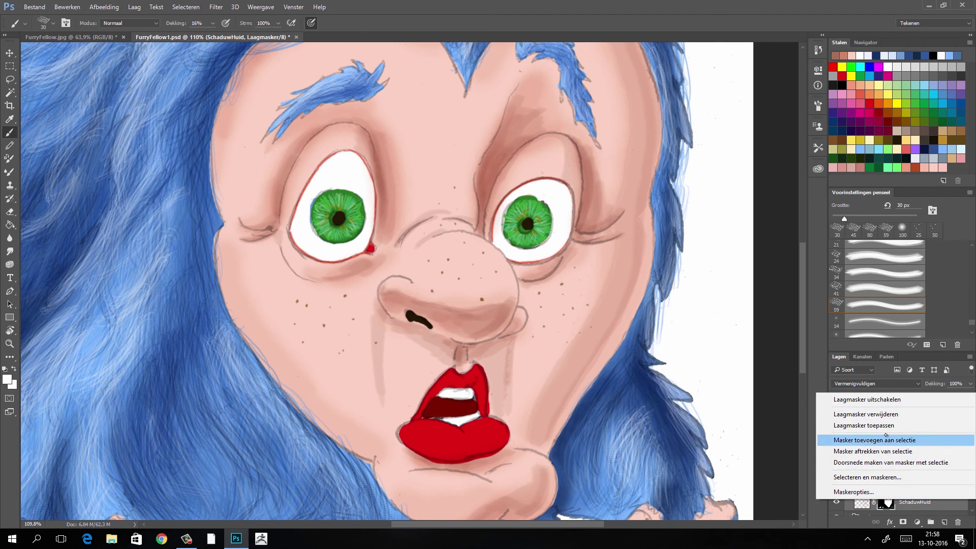
{"action": "left_click", "coordinate": [907, 441]}
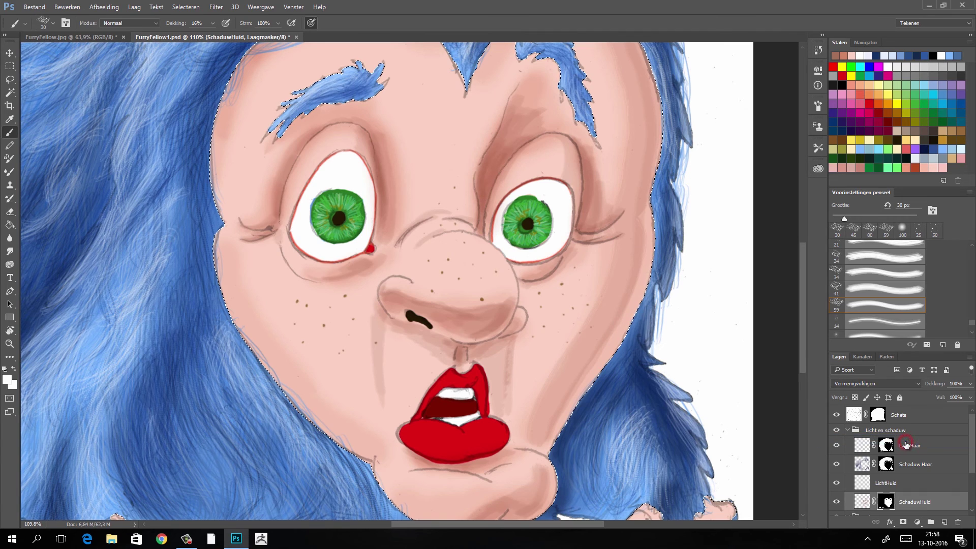
{"action": "left_click", "coordinate": [891, 486]}
{"action": "left_click", "coordinate": [903, 521]}
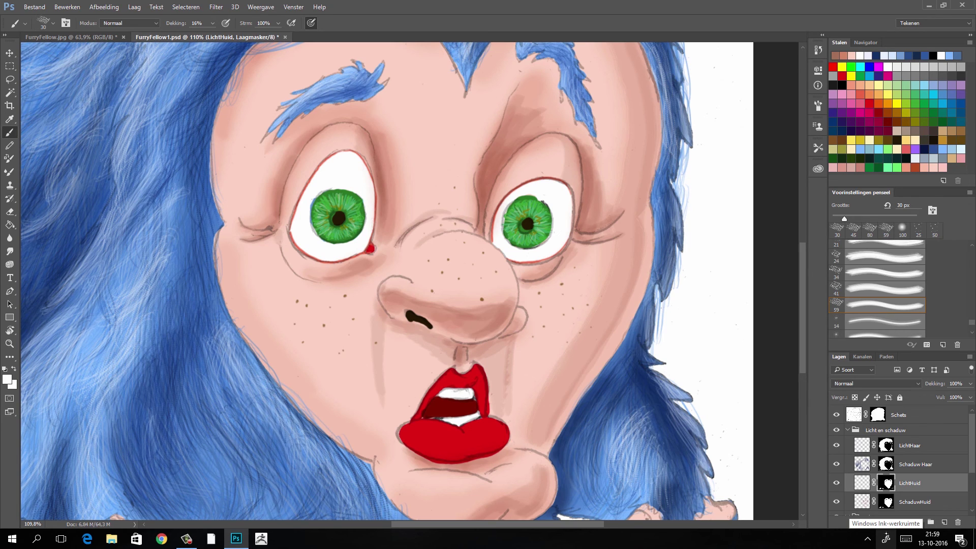
Step: Sample skin colour, set a 15 px brush at 34% opacity, and highlight the lower lip
{"action": "key", "text": "alt"}
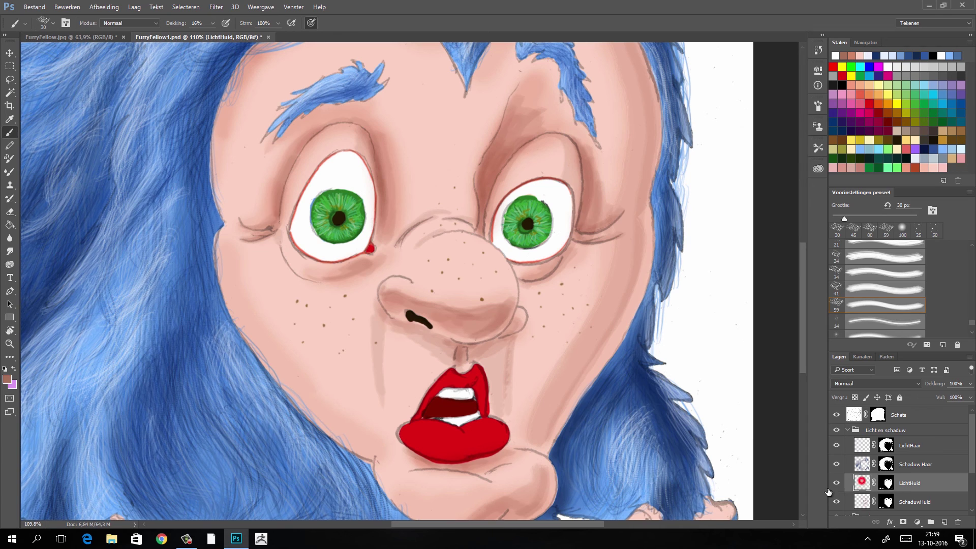
{"action": "key", "text": "bracketright"}
{"action": "key", "text": "bracketright"}
{"action": "key", "text": "bracketright"}
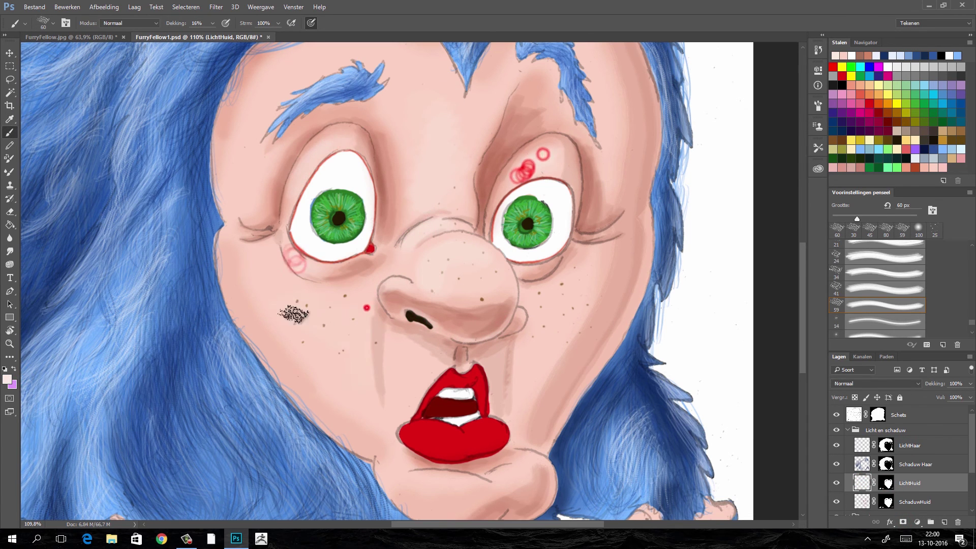
{"action": "scroll", "coordinate": [446, 487], "scroll_direction": "up", "scroll_amount": 2}
{"action": "key", "text": "3"}
{"action": "key", "text": "4"}
{"action": "scroll", "coordinate": [610, 218], "scroll_direction": "up", "scroll_amount": 3}
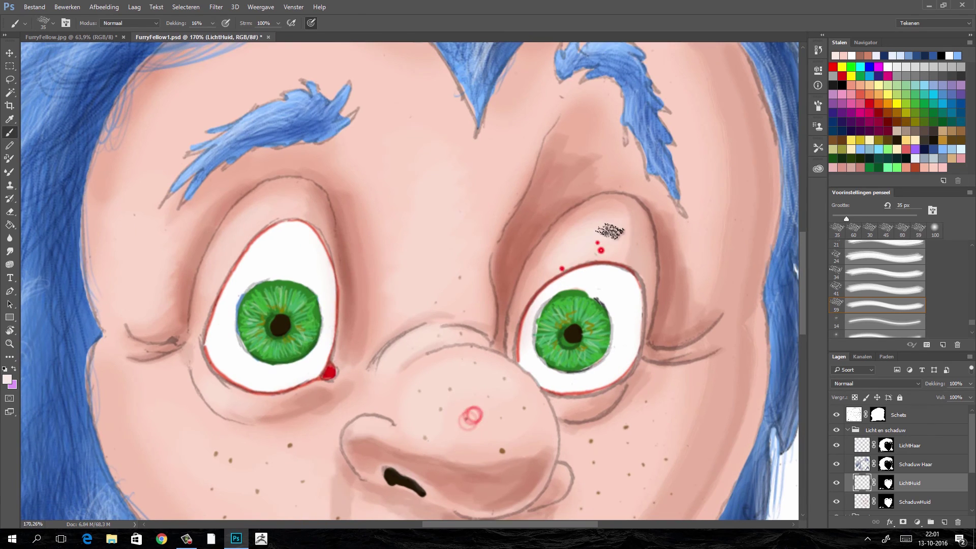
{"action": "scroll", "coordinate": [264, 222], "scroll_direction": "down", "scroll_amount": 3}
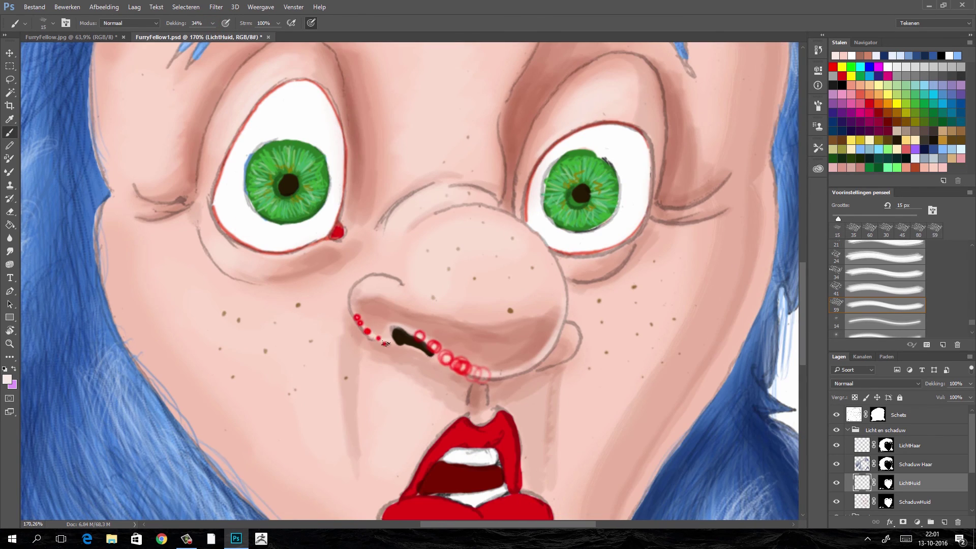
{"action": "scroll", "coordinate": [458, 328], "scroll_direction": "down", "scroll_amount": 2}
{"action": "left_click_drag", "start_coordinate": [545, 375], "coordinate": [492, 370]}
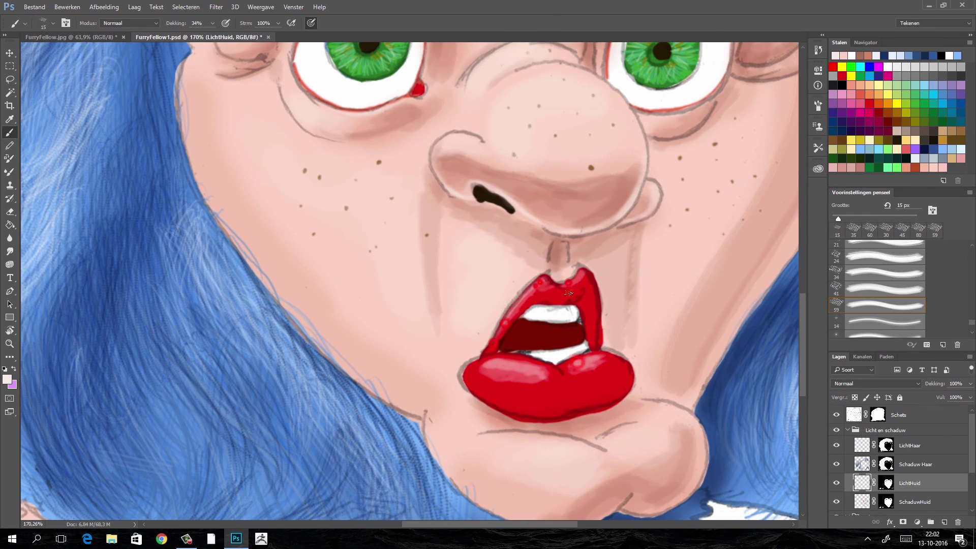
{"action": "scroll", "coordinate": [569, 293], "scroll_direction": "down", "scroll_amount": 3}
{"action": "scroll", "coordinate": [570, 293], "scroll_direction": "down", "scroll_amount": 2}
Step: Darken and deepen the shading on both irises using the sampled dark pupil colour
{"action": "key", "text": "alt+bracketleft"}
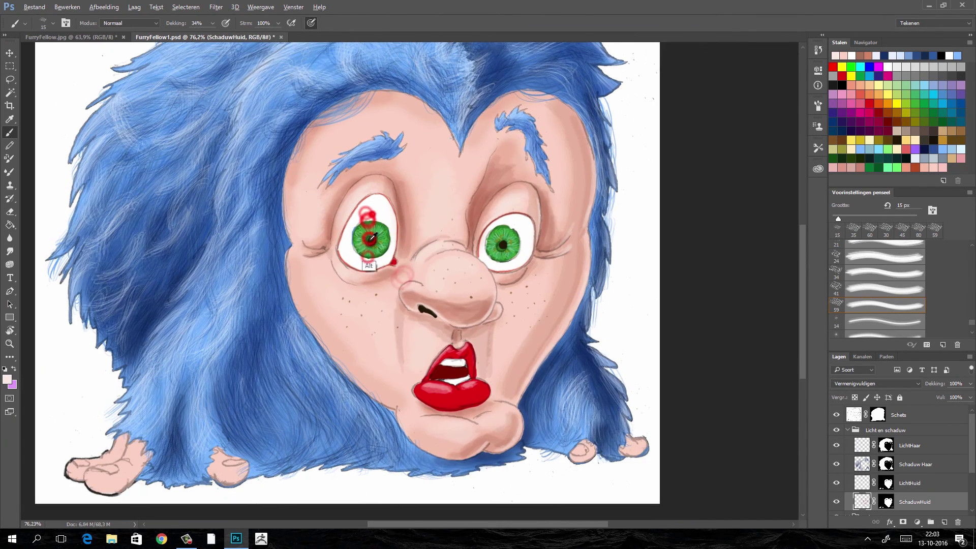
{"action": "scroll", "coordinate": [371, 237], "scroll_direction": "up", "scroll_amount": 3}
{"action": "left_click", "coordinate": [352, 218], "text": "alt"}
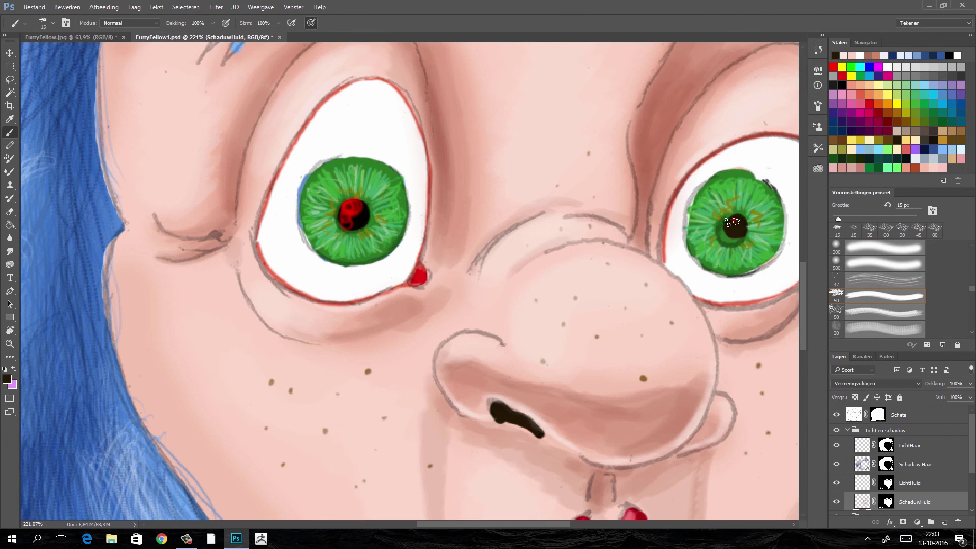
{"action": "mouse_move", "coordinate": [307, 206]}
{"action": "left_mouse_down"}
{"action": "mouse_move", "coordinate": [396, 183]}
{"action": "mouse_move", "coordinate": [402, 219]}
{"action": "mouse_move", "coordinate": [402, 183]}
{"action": "left_mouse_up"}
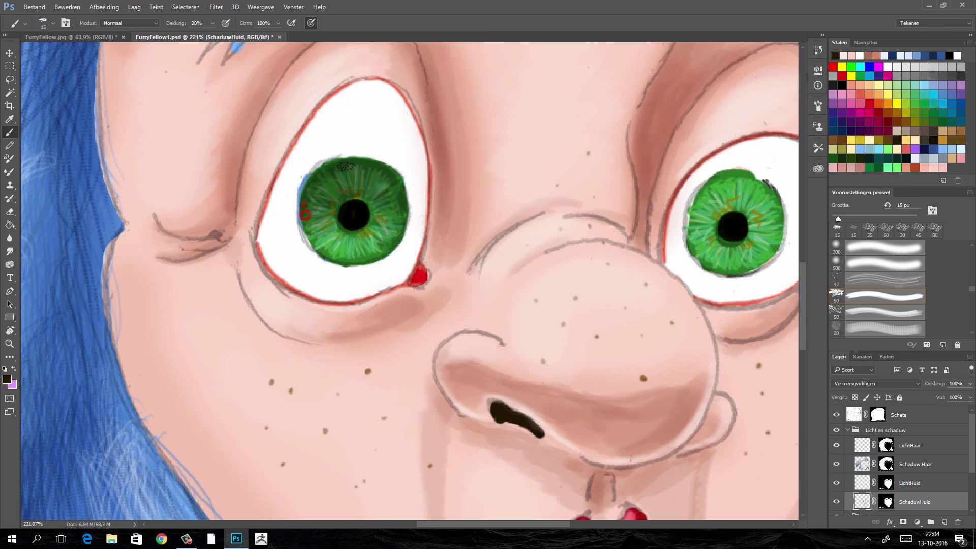
{"action": "mouse_move", "coordinate": [692, 224]}
{"action": "left_mouse_down"}
{"action": "mouse_move", "coordinate": [727, 176]}
{"action": "mouse_move", "coordinate": [707, 249]}
{"action": "left_mouse_up"}
{"action": "left_click_drag", "start_coordinate": [692, 183], "coordinate": [772, 234]}
{"action": "left_click_drag", "start_coordinate": [763, 178], "coordinate": [696, 234]}
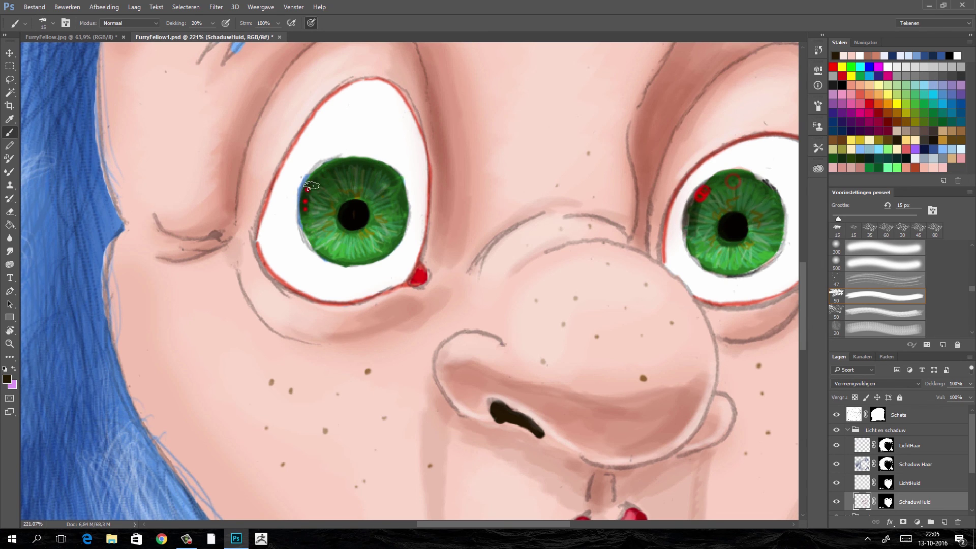
{"action": "left_click_drag", "start_coordinate": [305, 183], "coordinate": [402, 244]}
{"action": "left_click_drag", "start_coordinate": [691, 229], "coordinate": [720, 268]}
Step: Paint light yellow flecks and streaks into both irises on the LichtHuid layer
{"action": "left_click", "coordinate": [910, 483]}
{"action": "left_click", "coordinate": [7, 379]}
{"action": "left_click", "coordinate": [251, 175]}
{"action": "left_click", "coordinate": [460, 168]}
{"action": "left_click_drag", "start_coordinate": [325, 224], "coordinate": [386, 239]}
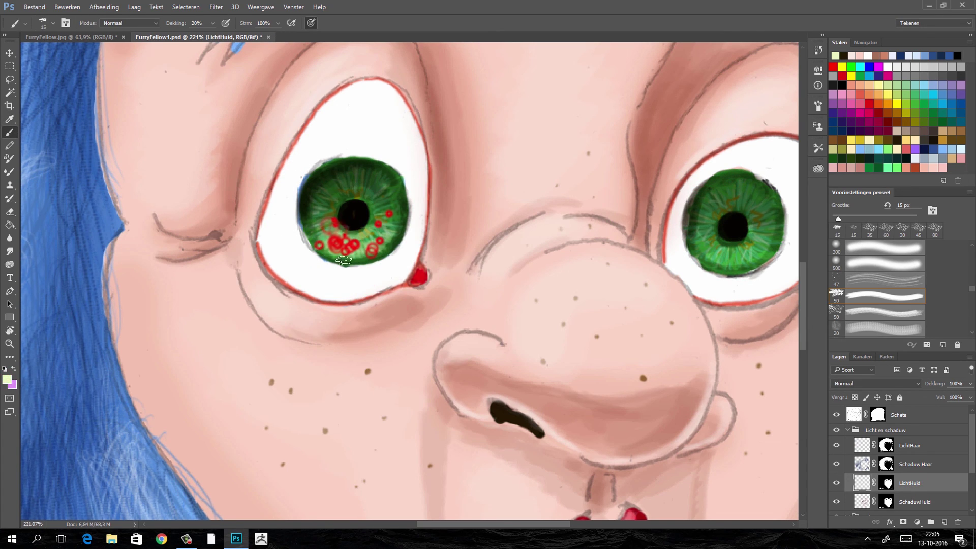
{"action": "left_click_drag", "start_coordinate": [707, 249], "coordinate": [756, 250]}
{"action": "scroll", "coordinate": [756, 250], "scroll_direction": "down", "scroll_amount": 3}
Step: Dab soft shadow around the eyes and shade the nose underside reddish-brown on SchaduwHuid
{"action": "left_click", "coordinate": [910, 501]}
{"action": "left_click", "coordinate": [287, 193]}
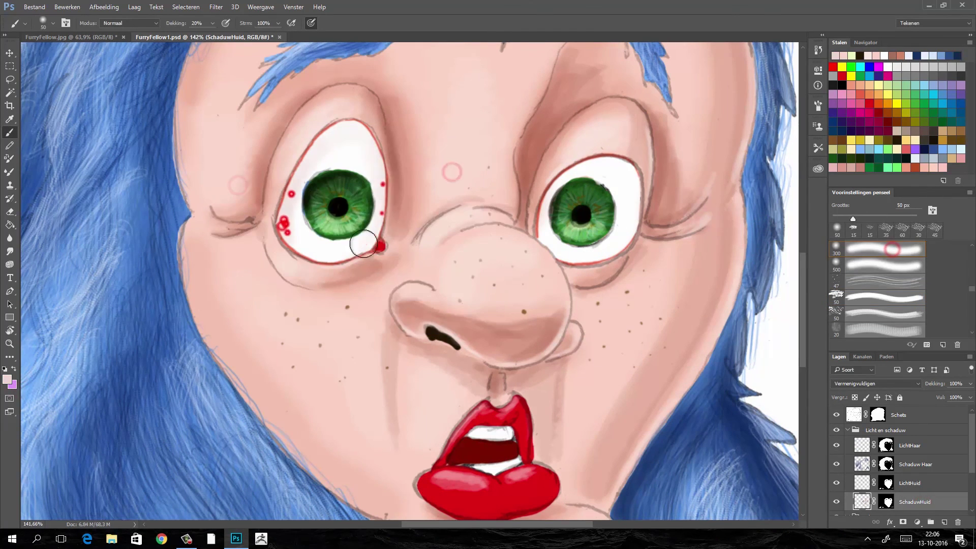
{"action": "left_click", "coordinate": [339, 253]}
{"action": "left_click", "coordinate": [608, 254]}
{"action": "left_click", "coordinate": [556, 326], "text": "alt"}
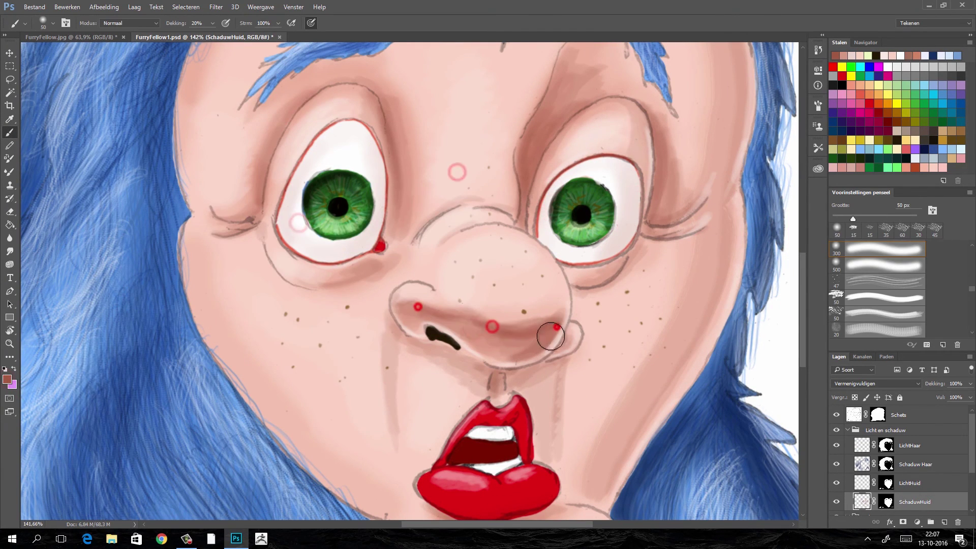
{"action": "mouse_move", "coordinate": [549, 333]}
{"action": "left_mouse_down"}
{"action": "mouse_move", "coordinate": [399, 328]}
{"action": "mouse_move", "coordinate": [549, 331]}
{"action": "left_mouse_up"}
Step: Paint pink highlights across the lips with a 20 px brush on LichtHuid
{"action": "left_click", "coordinate": [910, 483]}
{"action": "key", "text": "7"}
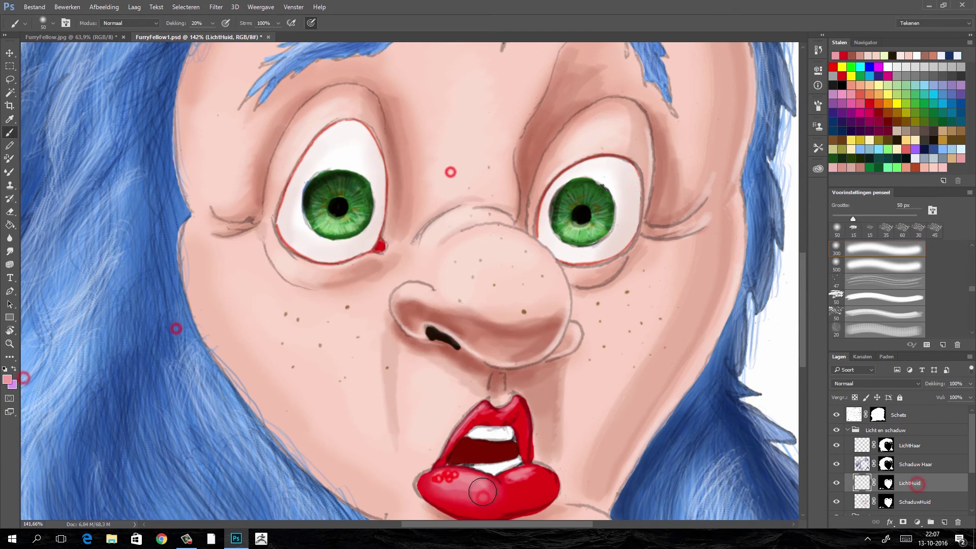
{"action": "left_click_drag", "start_coordinate": [439, 477], "coordinate": [521, 478]}
{"action": "scroll", "coordinate": [483, 475], "scroll_direction": "down", "scroll_amount": 5}
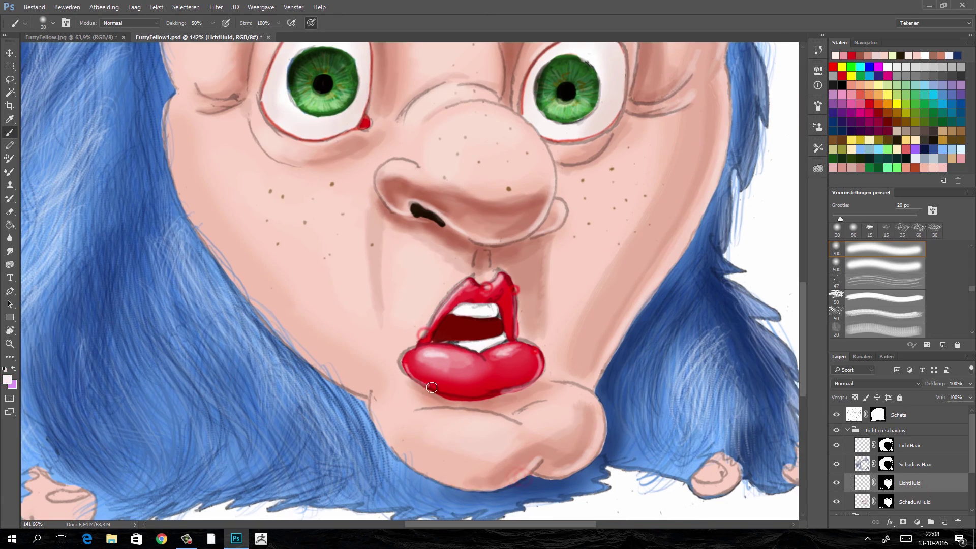
{"action": "scroll", "coordinate": [425, 380], "scroll_direction": "down", "scroll_amount": 2}
Step: Darken the bottom edge of the lower lip in deep red at 50% opacity on SchaduwHuid
{"action": "left_click", "coordinate": [915, 502]}
{"action": "key", "text": "5"}
{"action": "left_click", "coordinate": [425, 378], "text": "alt"}
{"action": "left_click_drag", "start_coordinate": [422, 375], "coordinate": [485, 365]}
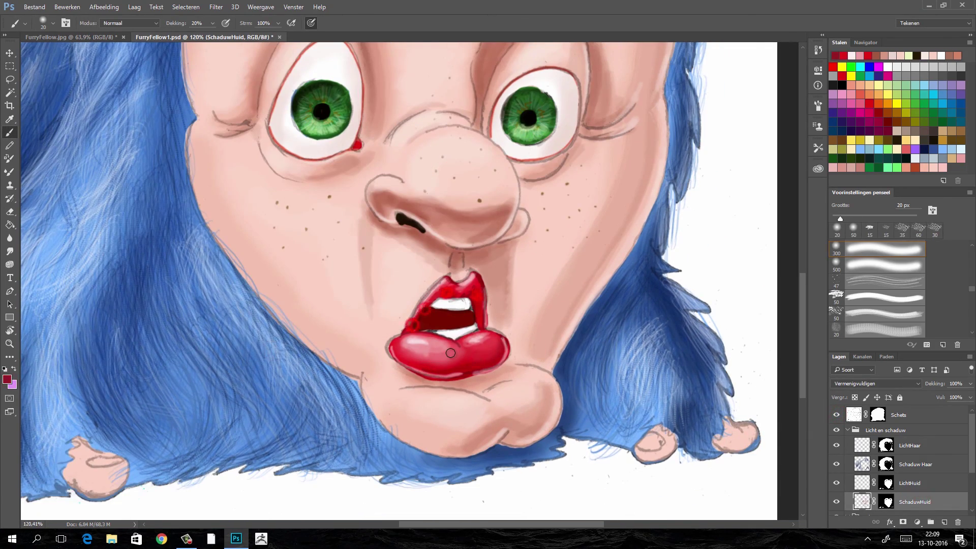
Step: Add highlights around the left eye on the LichtHuid layer
{"action": "scroll", "coordinate": [451, 353], "scroll_direction": "up", "scroll_amount": 3}
{"action": "left_click", "coordinate": [910, 483]}
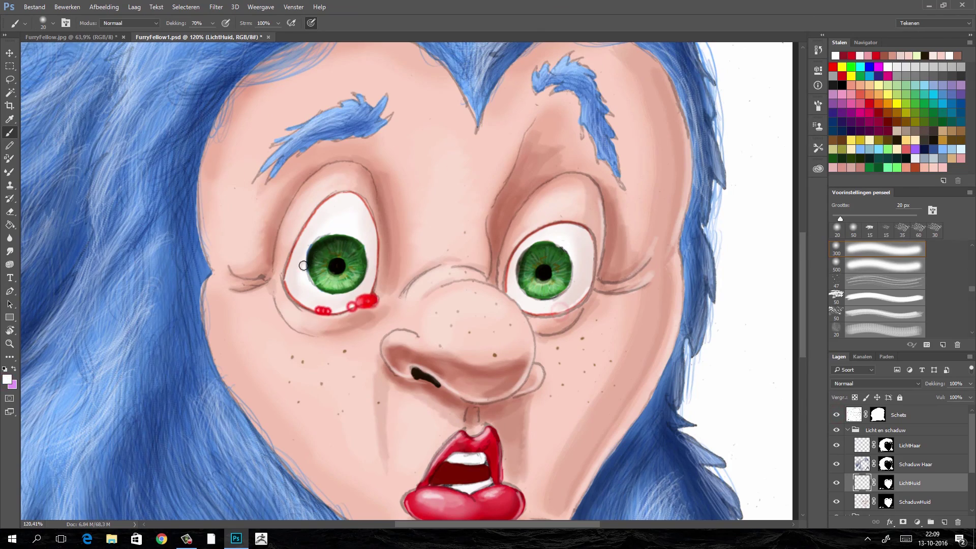
{"action": "left_click_drag", "start_coordinate": [303, 265], "coordinate": [317, 260]}
{"action": "scroll", "coordinate": [532, 266], "scroll_direction": "down", "scroll_amount": 5}
{"action": "scroll", "coordinate": [508, 255], "scroll_direction": "up", "scroll_amount": 5}
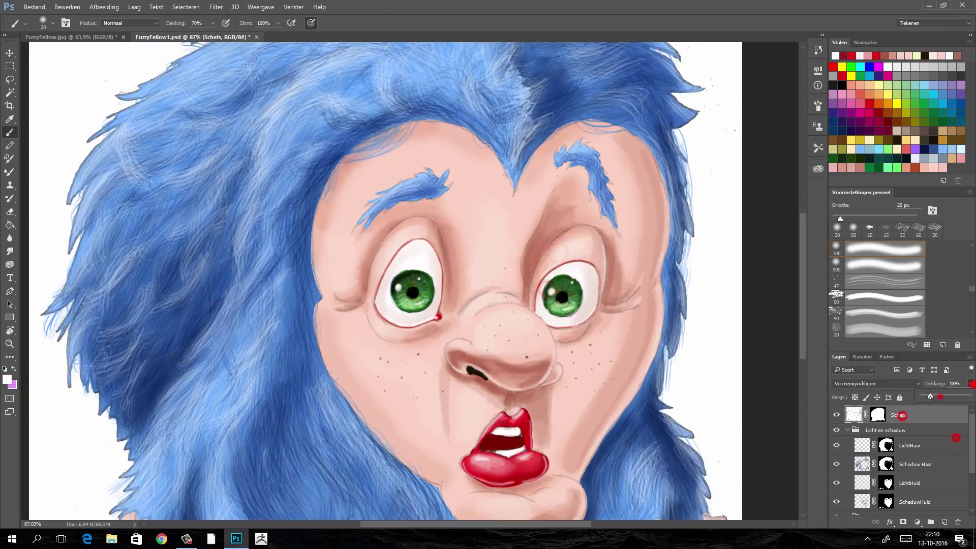
{"action": "scroll", "coordinate": [482, 278], "scroll_direction": "up", "scroll_amount": 2}
Step: Dab highlights beside both eyes and on both cheeks with a 45 px brush
{"action": "key", "text": "bracketright"}
{"action": "key", "text": "bracketright"}
{"action": "scroll", "coordinate": [482, 278], "scroll_direction": "down", "scroll_amount": 3}
{"action": "scroll", "coordinate": [477, 439], "scroll_direction": "down", "scroll_amount": 2}
{"action": "key", "text": "bracketright"}
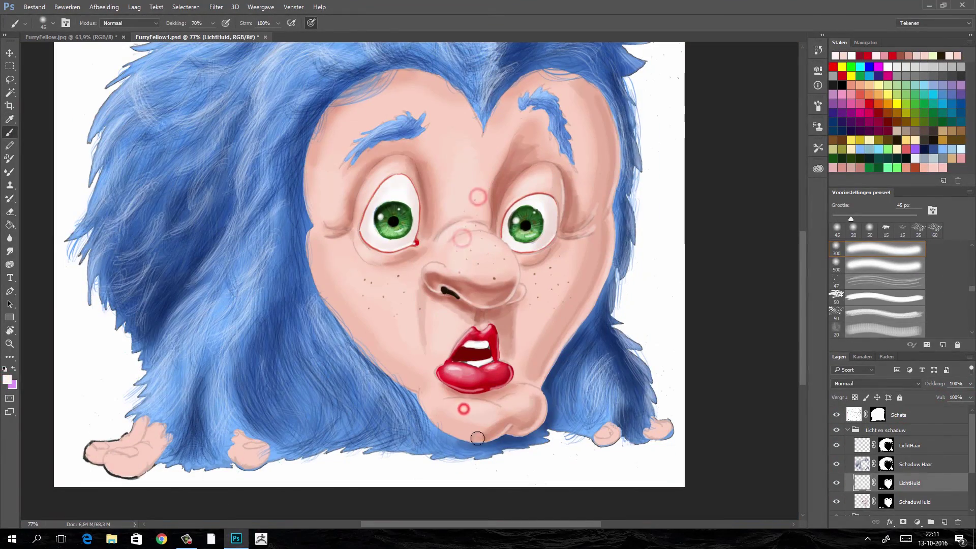
{"action": "left_click", "coordinate": [508, 203]}
{"action": "left_click", "coordinate": [337, 191]}
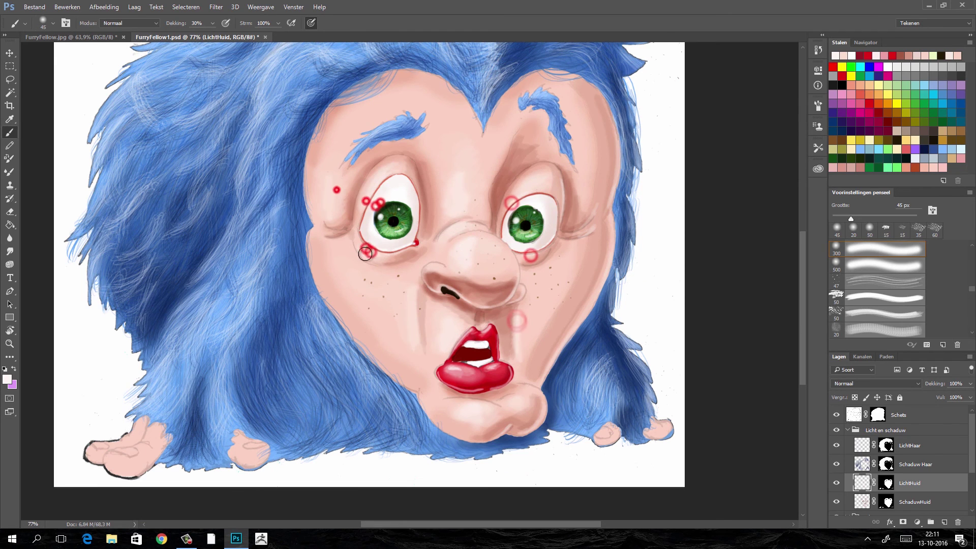
{"action": "left_click", "coordinate": [359, 245]}
{"action": "left_click", "coordinate": [351, 260]}
{"action": "left_click", "coordinate": [576, 253]}
{"action": "left_click", "coordinate": [537, 275]}
Step: Paint highlights on both feet
{"action": "mouse_move", "coordinate": [539, 274]}
{"action": "left_mouse_down"}
{"action": "mouse_move", "coordinate": [676, 220]}
{"action": "mouse_move", "coordinate": [561, 217]}
{"action": "left_mouse_up"}
{"action": "left_click", "coordinate": [228, 394]}
{"action": "left_click_drag", "start_coordinate": [627, 371], "coordinate": [681, 329]}
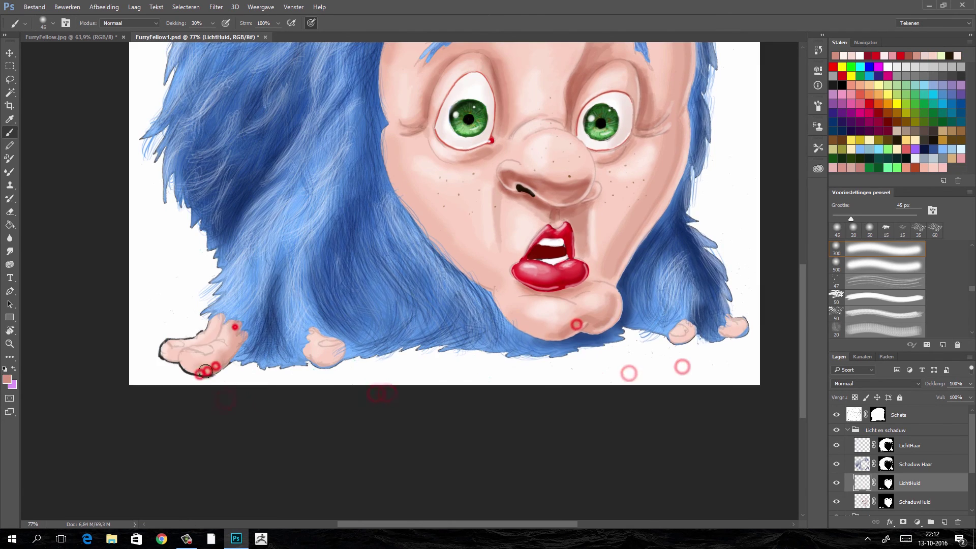
{"action": "left_click", "coordinate": [214, 338]}
{"action": "left_click", "coordinate": [333, 346]}
{"action": "left_click_drag", "start_coordinate": [325, 362], "coordinate": [233, 356]}
{"action": "left_click", "coordinate": [589, 323]}
{"action": "left_click", "coordinate": [632, 322]}
Step: Hide the white Achtergrond layer and add an empty layer above it
{"action": "key", "text": "ctrl+0"}
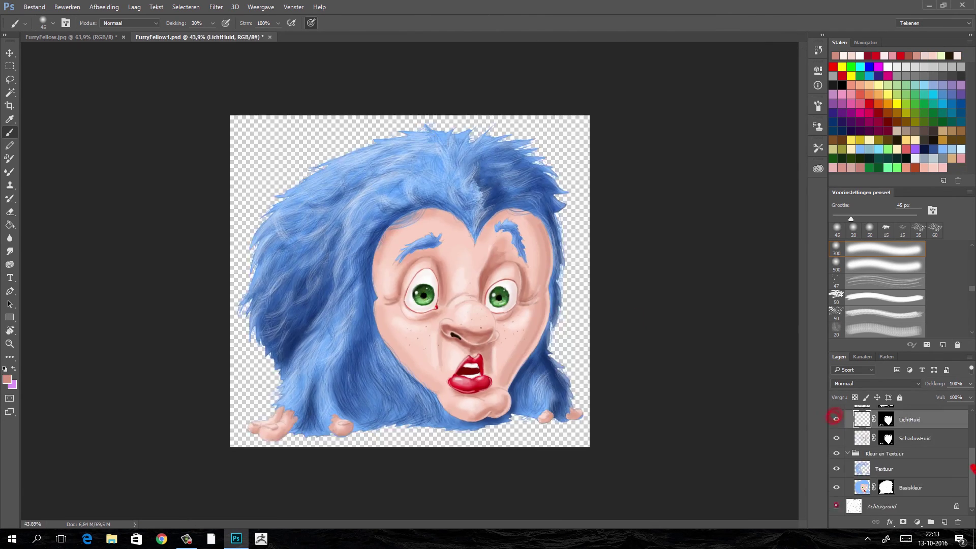
{"action": "left_click", "coordinate": [836, 506]}
{"action": "left_click", "coordinate": [909, 507]}
{"action": "left_click", "coordinate": [944, 522]}
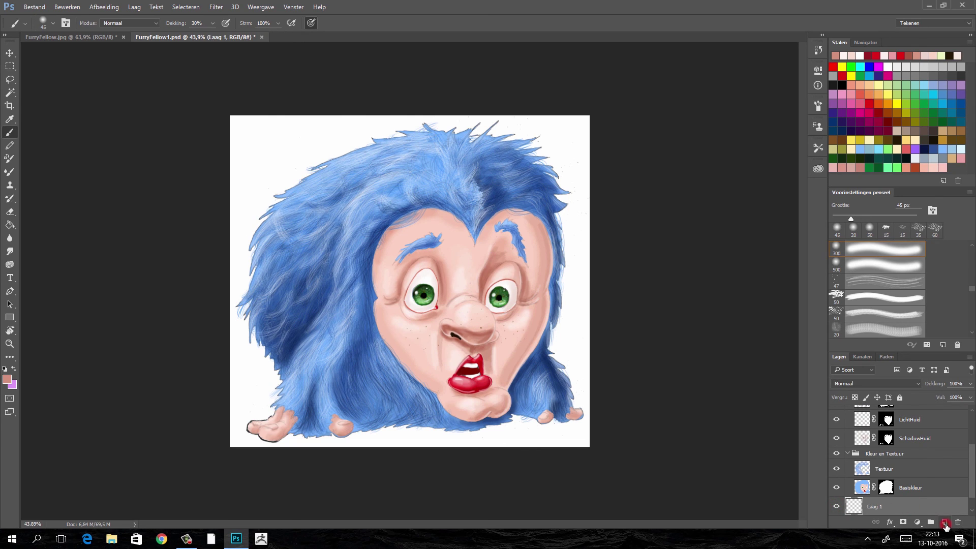
{"action": "left_click", "coordinate": [970, 490]}
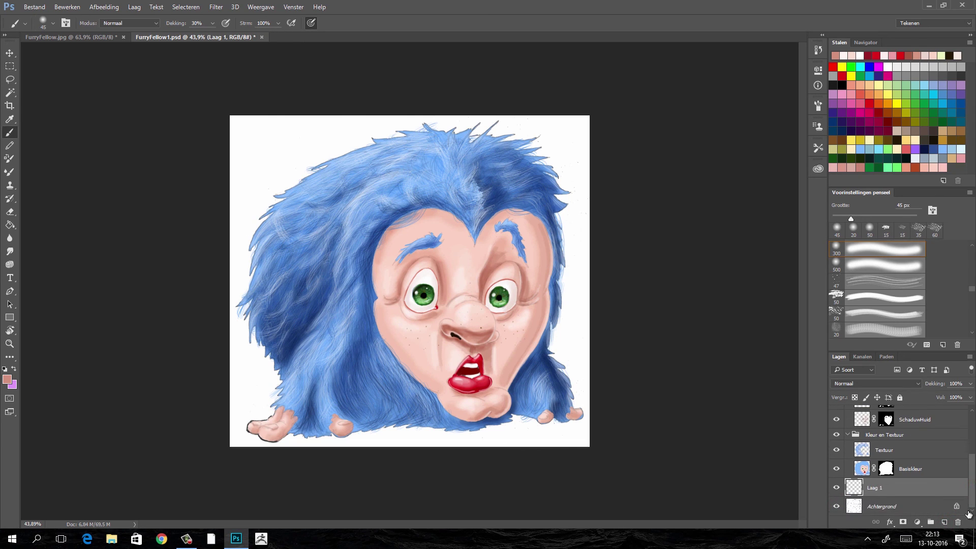
Step: Group Schets, Licht en schaduw and Kleur en Textuur, and name the group Furry Fellow
{"action": "left_click", "coordinate": [847, 434]}
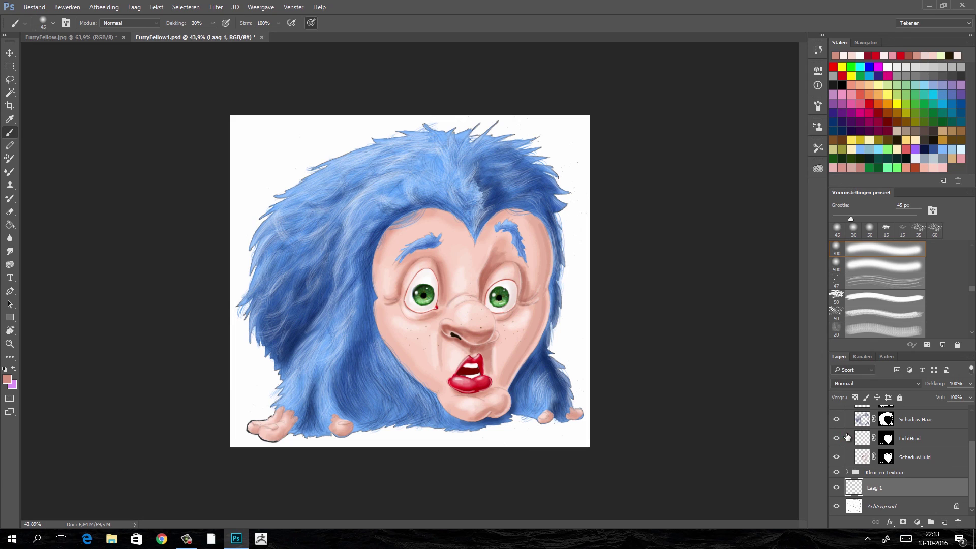
{"action": "left_click_drag", "start_coordinate": [969, 478], "coordinate": [973, 453]}
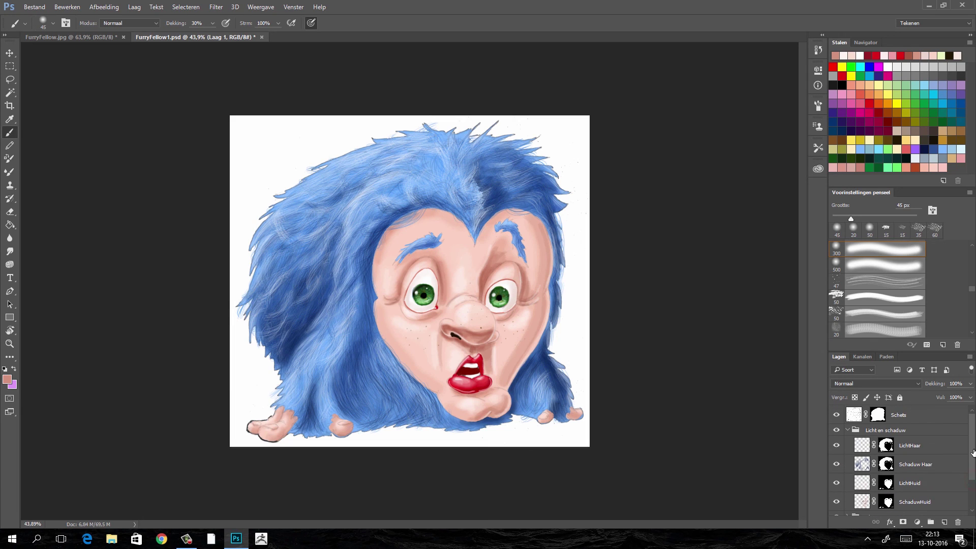
{"action": "left_click", "coordinate": [847, 430]}
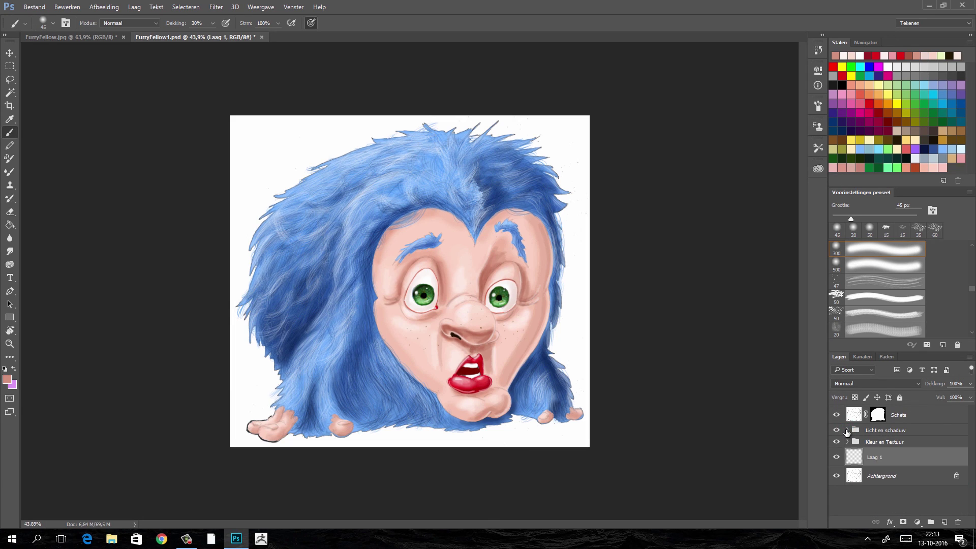
{"action": "left_click", "coordinate": [892, 443]}
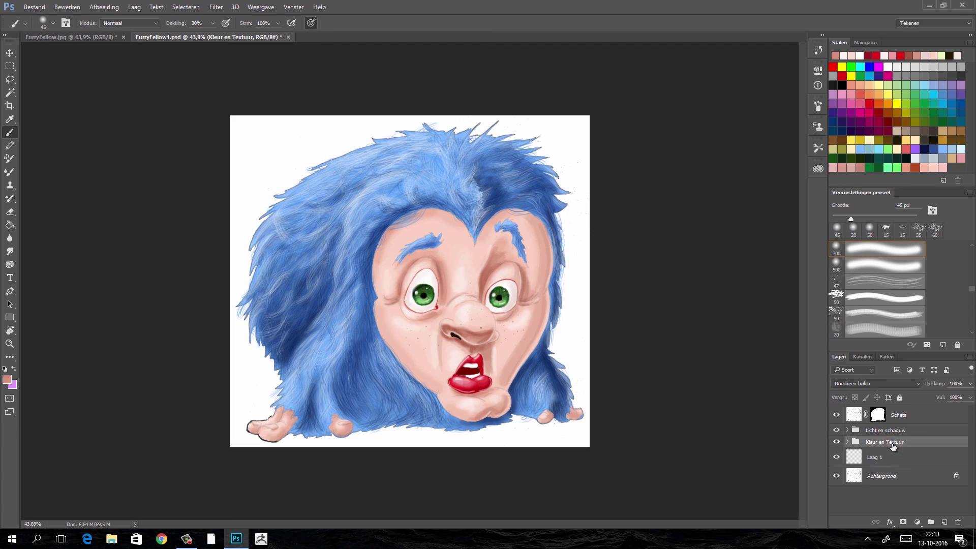
{"action": "left_click", "coordinate": [905, 415], "text": "shift"}
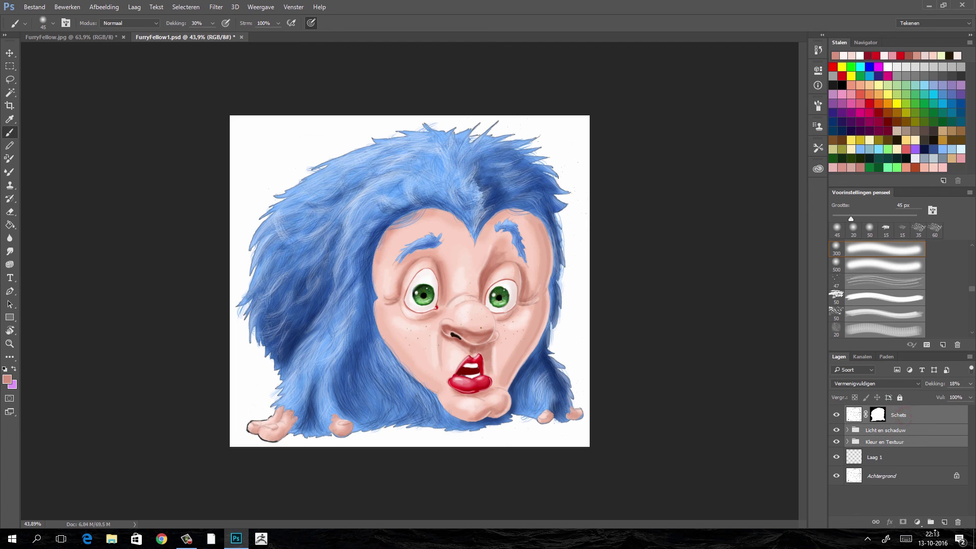
{"action": "left_click", "coordinate": [931, 522]}
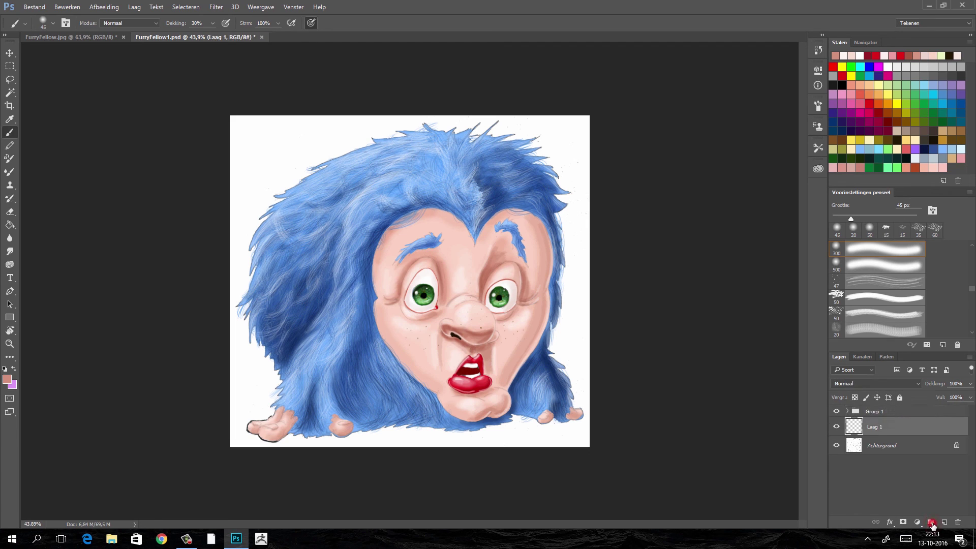
{"action": "double_click", "coordinate": [875, 412]}
{"action": "type", "text": "Furry Fellow"}
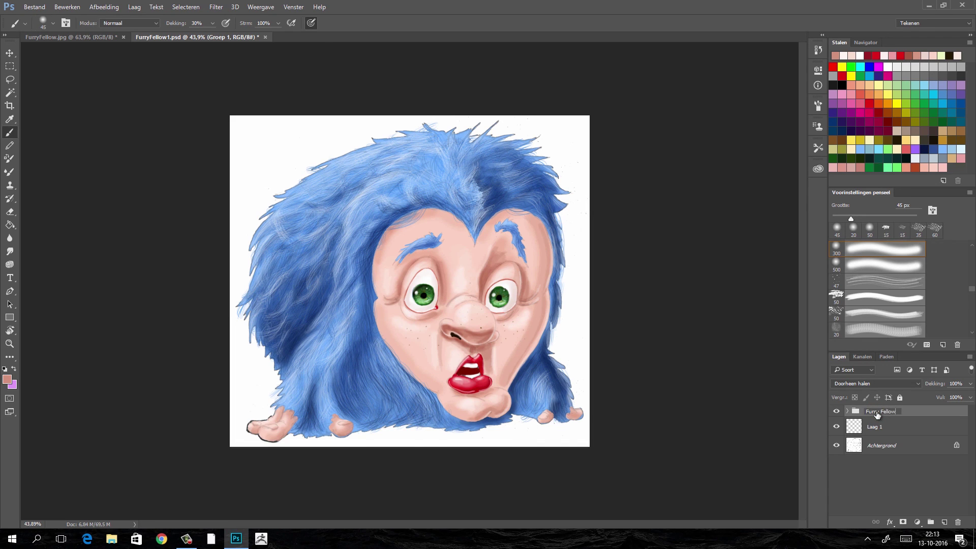
Step: Fill Laag 1 with vertical green and light cyan gradients, dark along the bottom
{"action": "left_click", "coordinate": [875, 427]}
{"action": "left_click", "coordinate": [10, 225]}
{"action": "left_click_drag", "start_coordinate": [477, 131], "coordinate": [319, 403]}
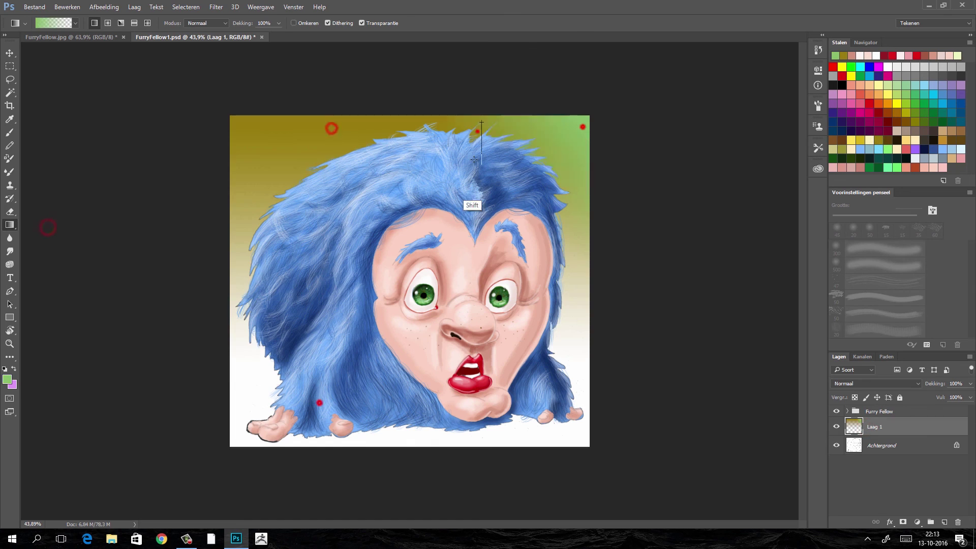
{"action": "left_click_drag", "start_coordinate": [256, 122], "coordinate": [257, 423], "text": "shift"}
{"action": "left_click", "coordinate": [869, 158]}
{"action": "left_click_drag", "start_coordinate": [513, 450], "coordinate": [514, 391]}
{"action": "left_click", "coordinate": [962, 149]}
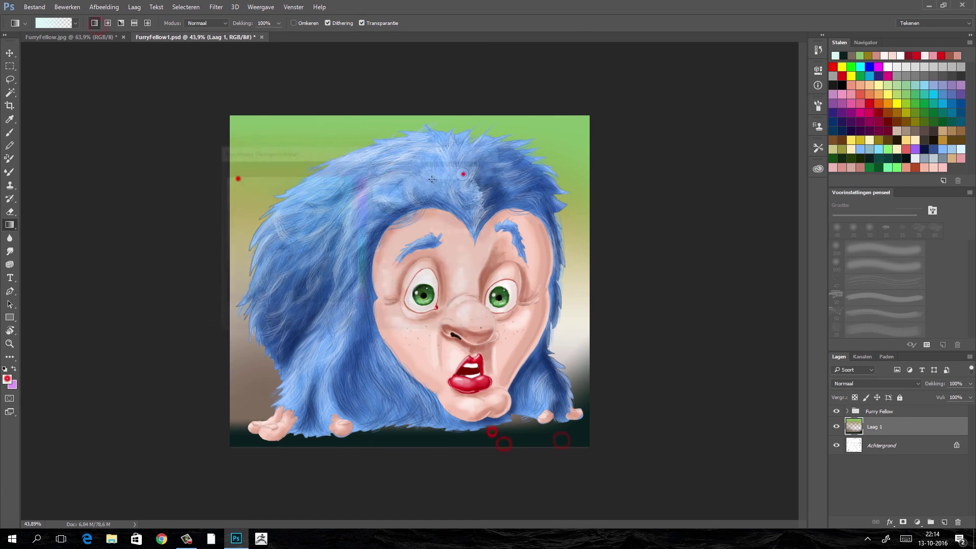
{"action": "left_click_drag", "start_coordinate": [249, 122], "coordinate": [239, 178]}
Step: Brush soft green over the background, then add a new layer inside Licht en schaduw
{"action": "key", "text": "b"}
{"action": "mouse_move", "coordinate": [573, 129]}
{"action": "left_mouse_down"}
{"action": "mouse_move", "coordinate": [575, 401]}
{"action": "mouse_move", "coordinate": [264, 427]}
{"action": "left_mouse_up"}
{"action": "mouse_move", "coordinate": [255, 378]}
{"action": "left_mouse_down"}
{"action": "mouse_move", "coordinate": [244, 204]}
{"action": "mouse_move", "coordinate": [286, 126]}
{"action": "mouse_move", "coordinate": [580, 331]}
{"action": "left_mouse_up"}
{"action": "left_click_drag", "start_coordinate": [574, 407], "coordinate": [529, 414]}
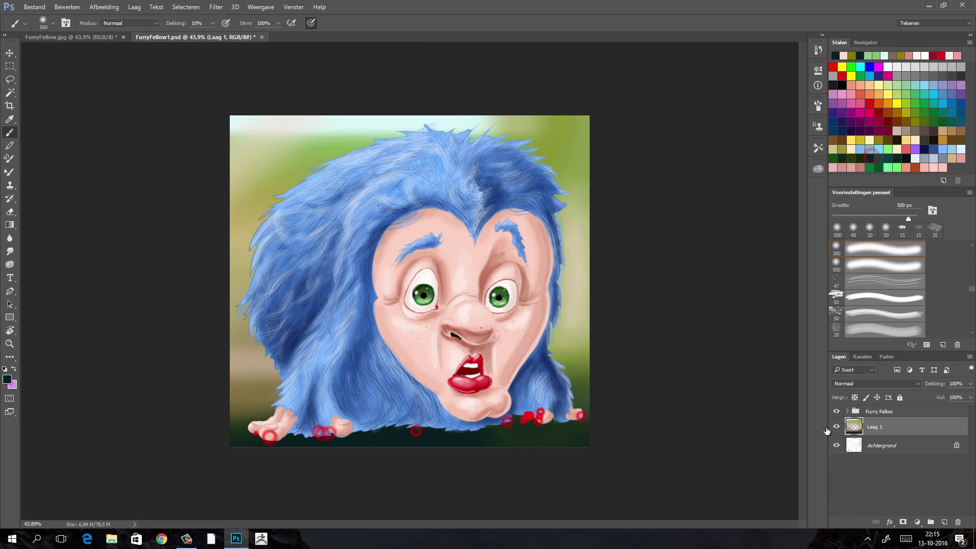
{"action": "left_click", "coordinate": [907, 428]}
{"action": "left_click", "coordinate": [944, 523]}
{"action": "left_click", "coordinate": [53, 23]}
Step: Set a 100 px brush and pick a tan colour on the SchaduwHuid layer
{"action": "double_click", "coordinate": [105, 56]}
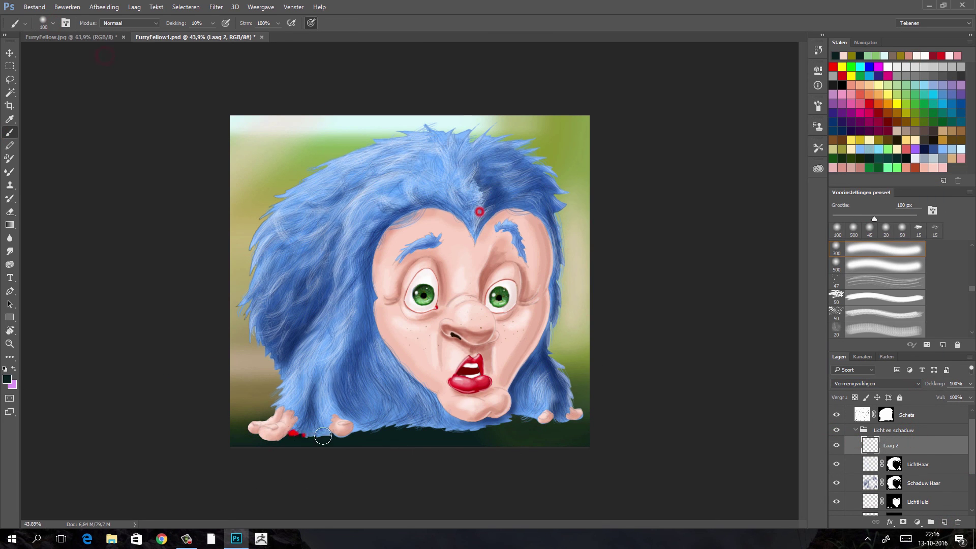
{"action": "scroll", "coordinate": [509, 397], "scroll_direction": "up", "scroll_amount": 3}
{"action": "left_click", "coordinate": [929, 458]}
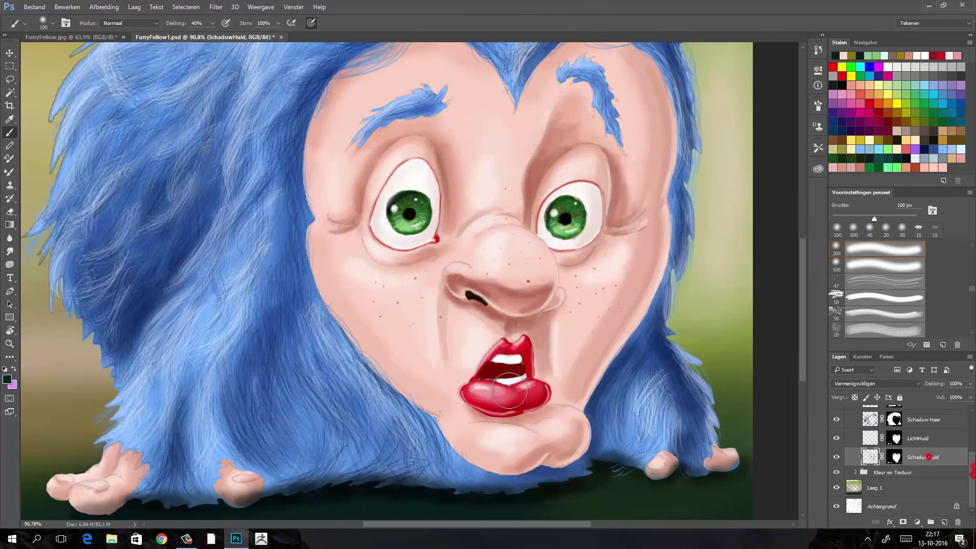
{"action": "left_click", "coordinate": [943, 131]}
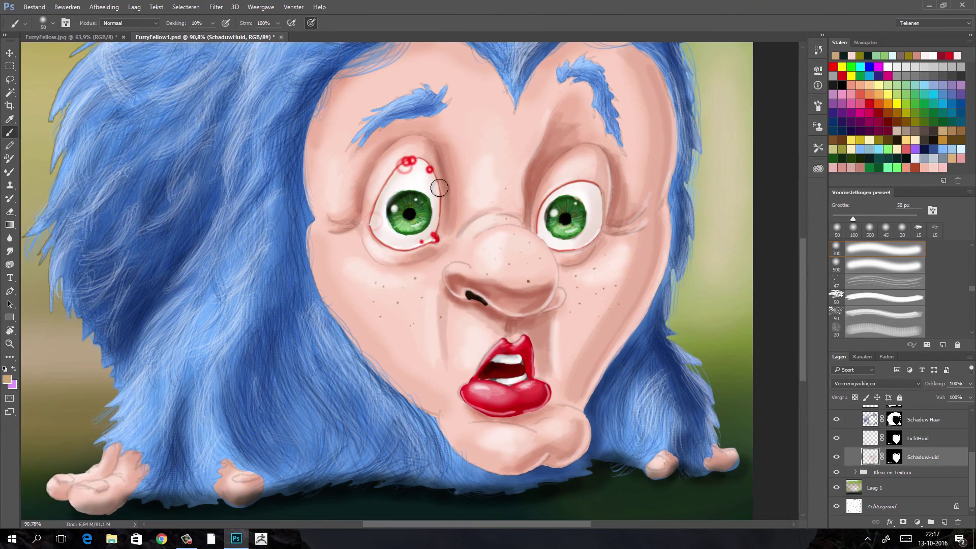
{"action": "scroll", "coordinate": [492, 305], "scroll_direction": "down", "scroll_amount": 2}
Step: Open the Image menu, then expand Kleur en Textuur and select the Basiskleur layer
{"action": "left_click", "coordinate": [104, 7]}
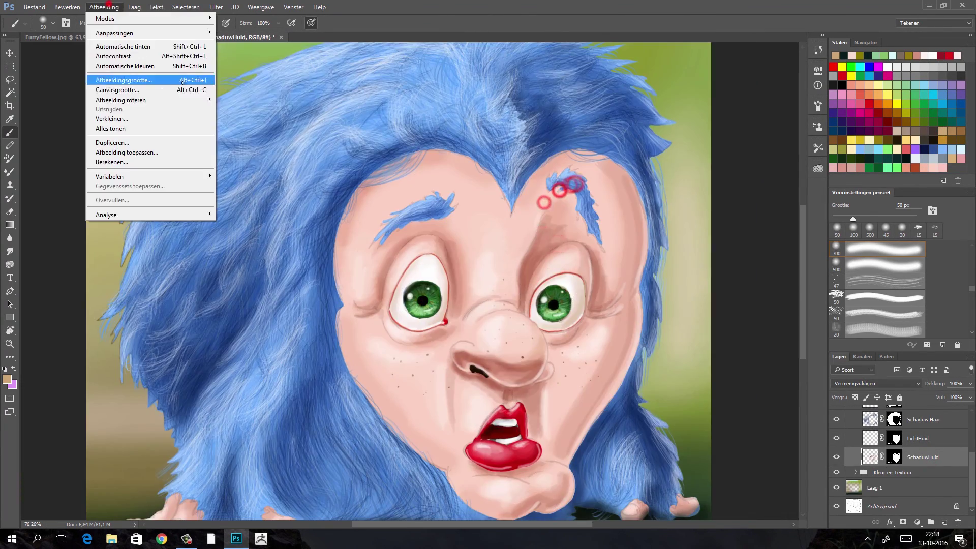
{"action": "scroll", "coordinate": [298, 144], "scroll_direction": "down", "scroll_amount": 2}
{"action": "scroll", "coordinate": [447, 331], "scroll_direction": "up", "scroll_amount": 4}
{"action": "scroll", "coordinate": [970, 454], "scroll_direction": "up", "scroll_amount": 1}
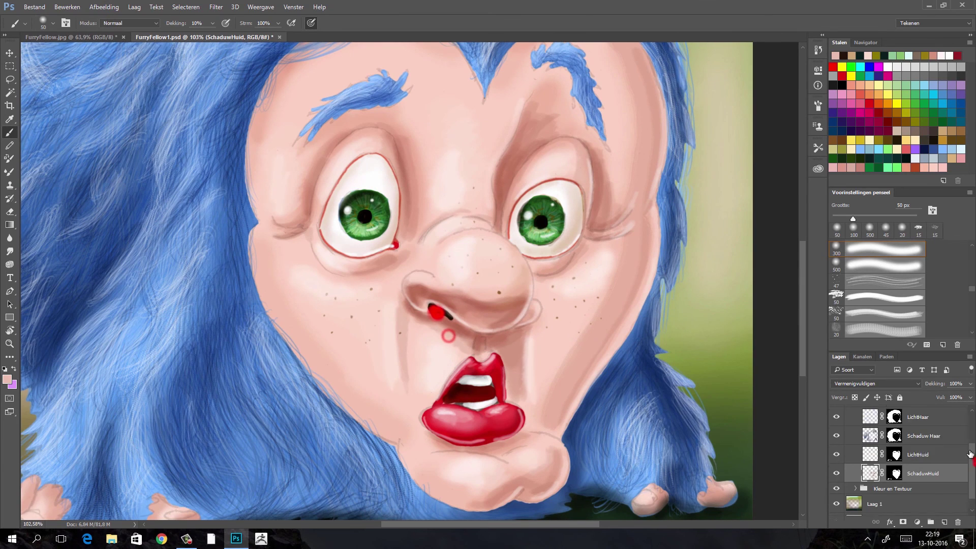
{"action": "scroll", "coordinate": [970, 454], "scroll_direction": "down", "scroll_amount": 1}
{"action": "left_click", "coordinate": [856, 471]}
{"action": "left_click", "coordinate": [873, 506]}
Step: Save the artwork as FurryFellow2.psd
{"action": "key", "text": "ctrl+0"}
{"action": "left_click", "coordinate": [35, 7]}
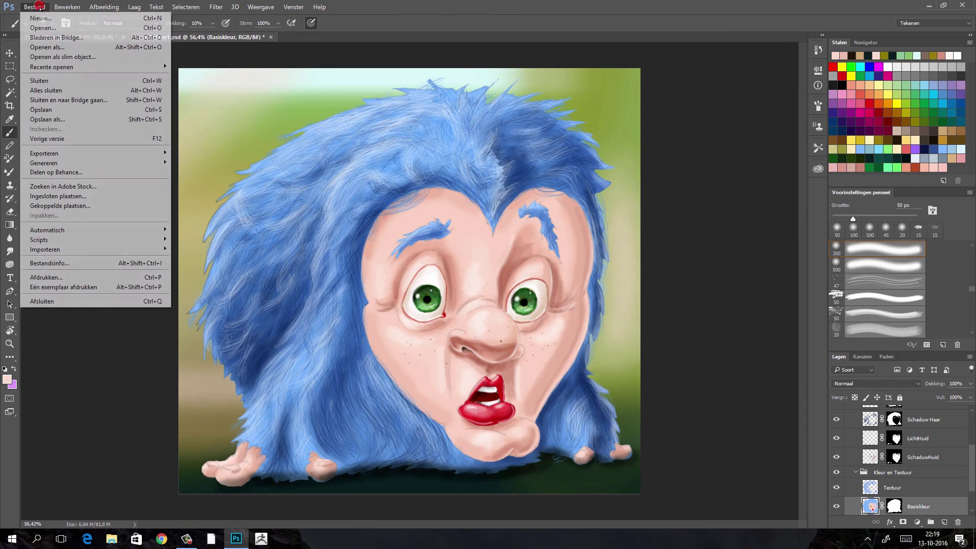
{"action": "left_click", "coordinate": [60, 119]}
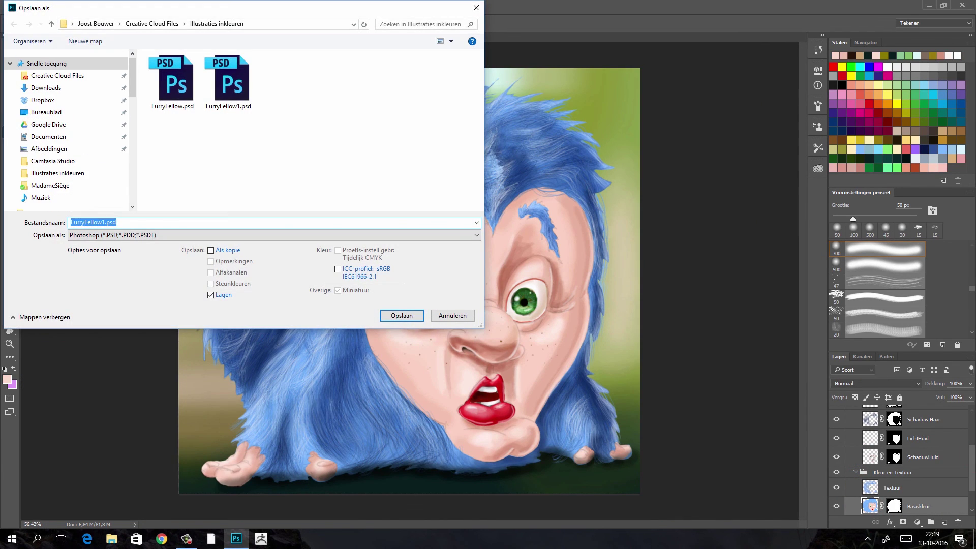
{"action": "type", "text": "Fuu"}
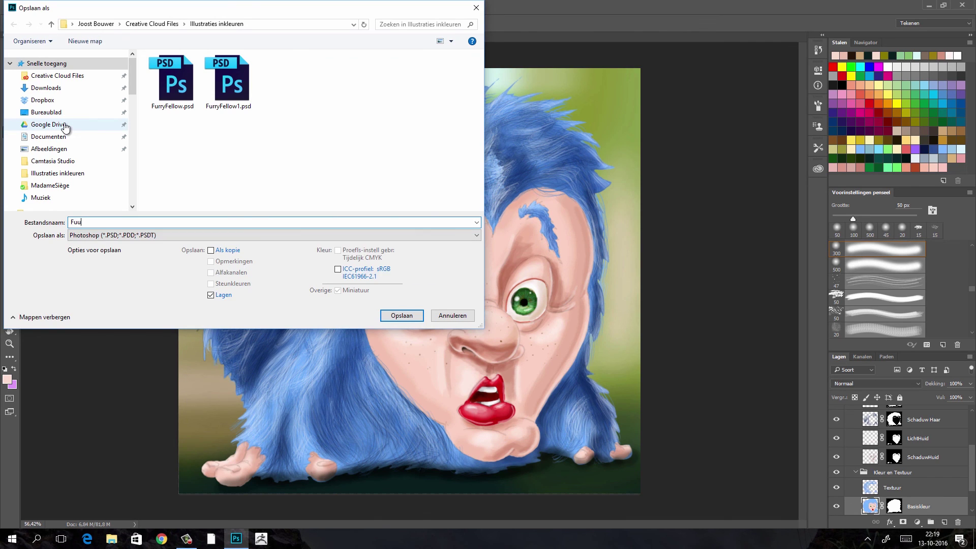
{"action": "key", "text": "BackSpace"}
{"action": "key", "text": "Escape"}
{"action": "key", "text": "BackSpace"}
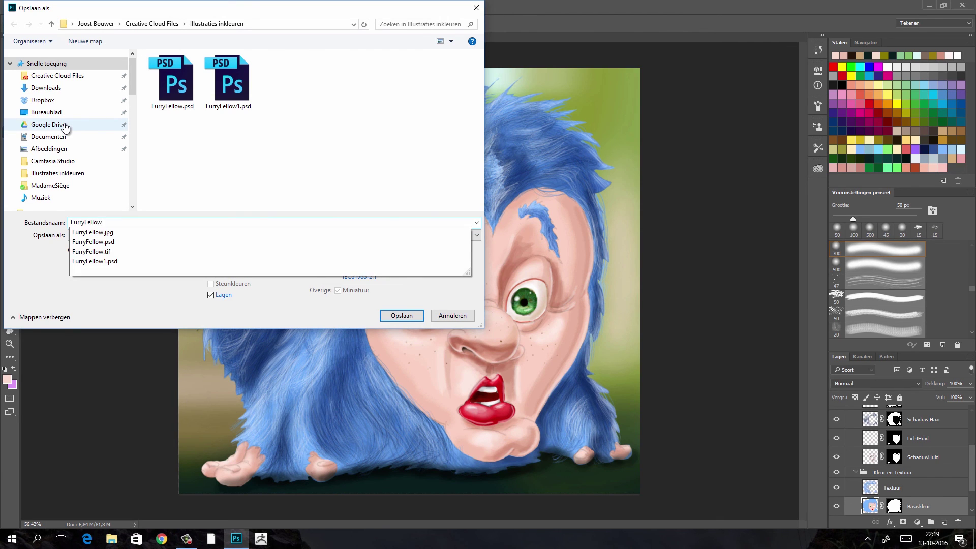
{"action": "type", "text": "2"}
{"action": "key", "text": "Return"}
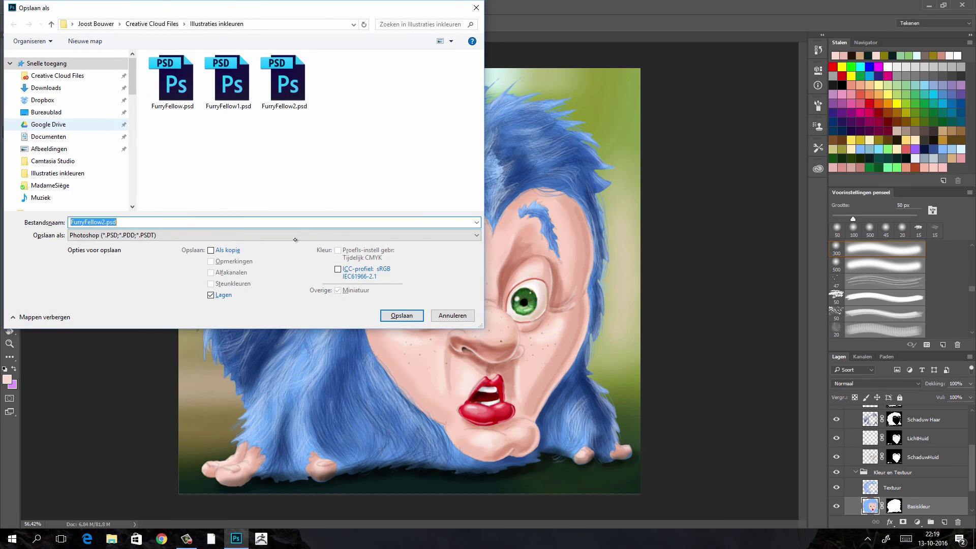
Step: Export a JPEG copy as FurryFellow2.jpg at quality 10 (Maximaal)
{"action": "left_click", "coordinate": [296, 236]}
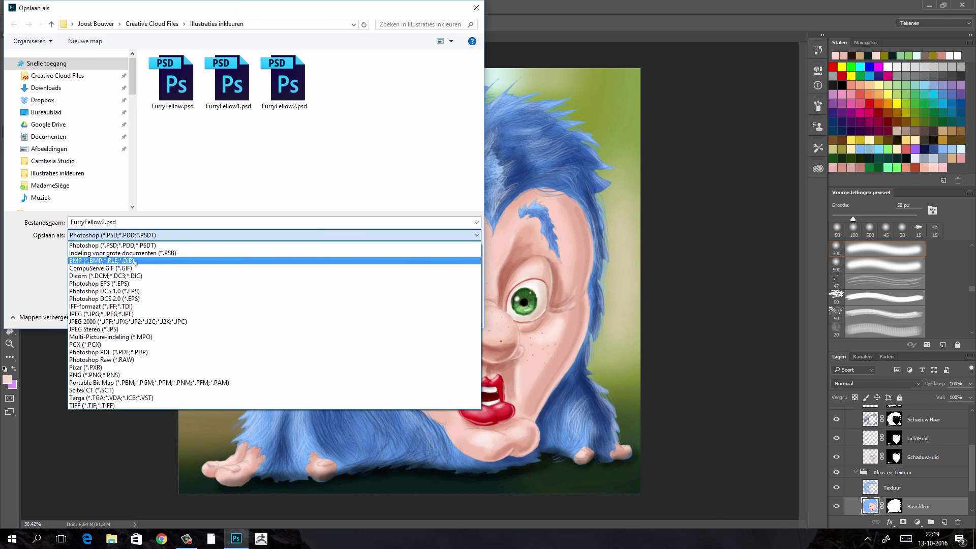
{"action": "left_click", "coordinate": [102, 313]}
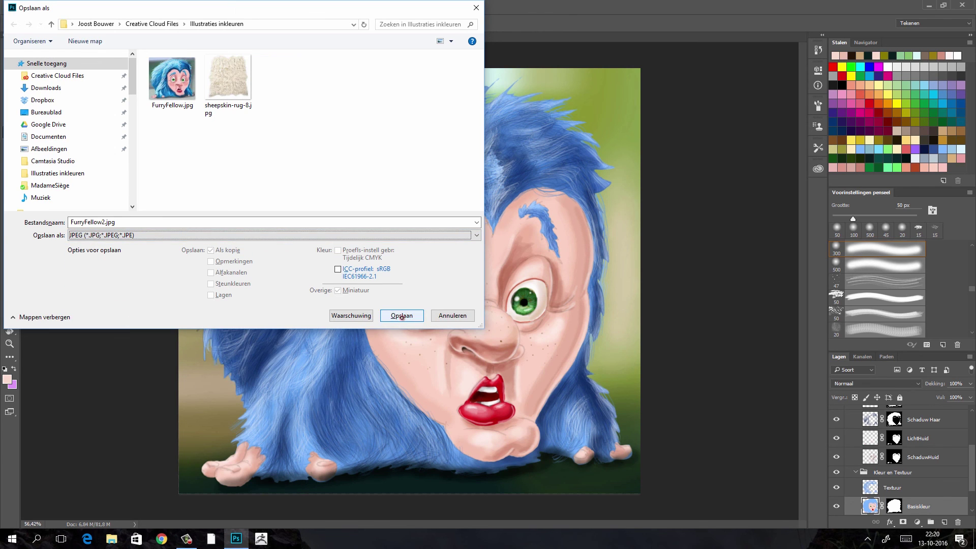
{"action": "left_click", "coordinate": [401, 316]}
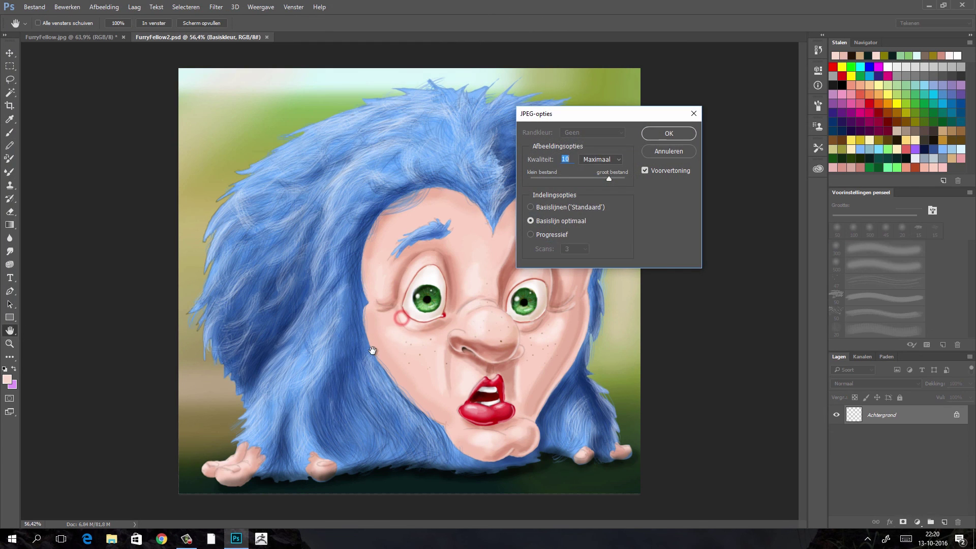
{"action": "left_click", "coordinate": [669, 134]}
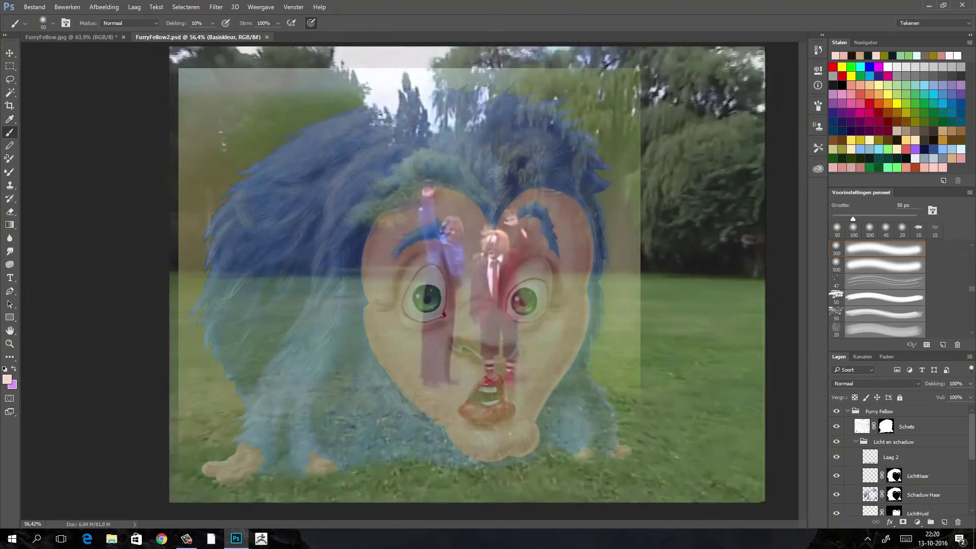